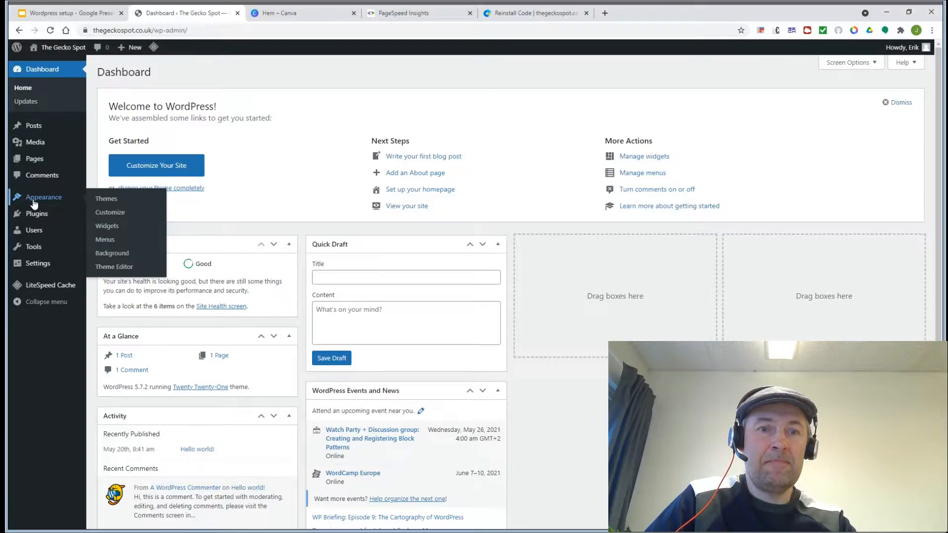
Step: Search the theme directory for 'generatepress', install GeneratePress and activate it
click(105, 199)
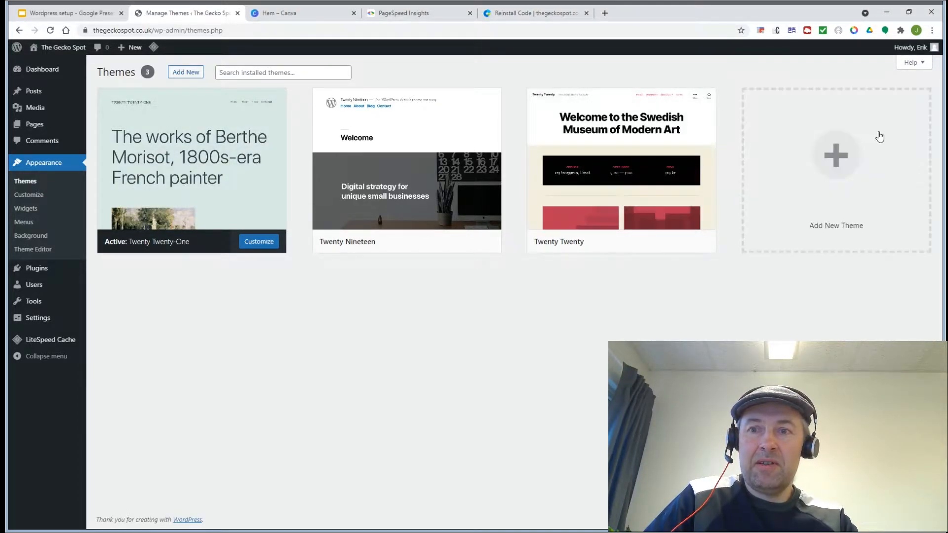
click(848, 151)
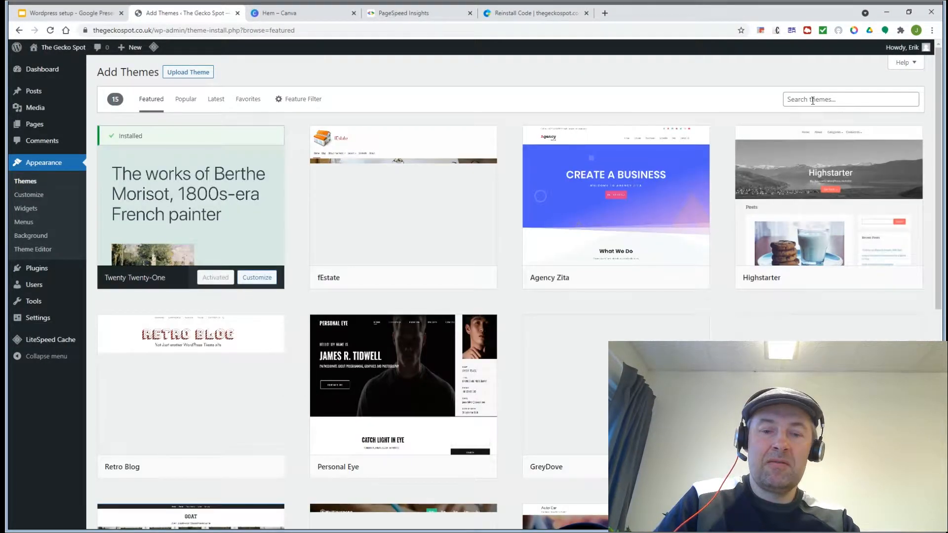
click(812, 100)
text(generatepress)
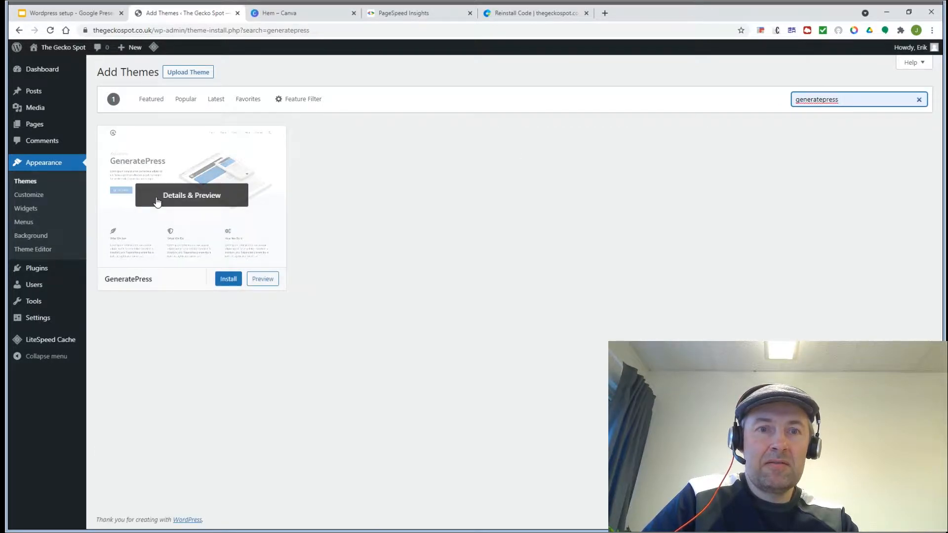
click(222, 279)
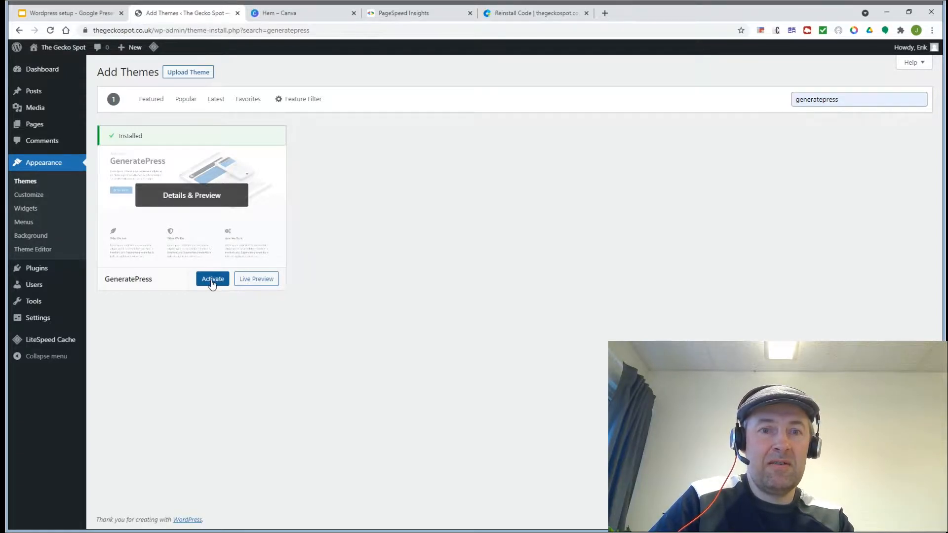
click(212, 283)
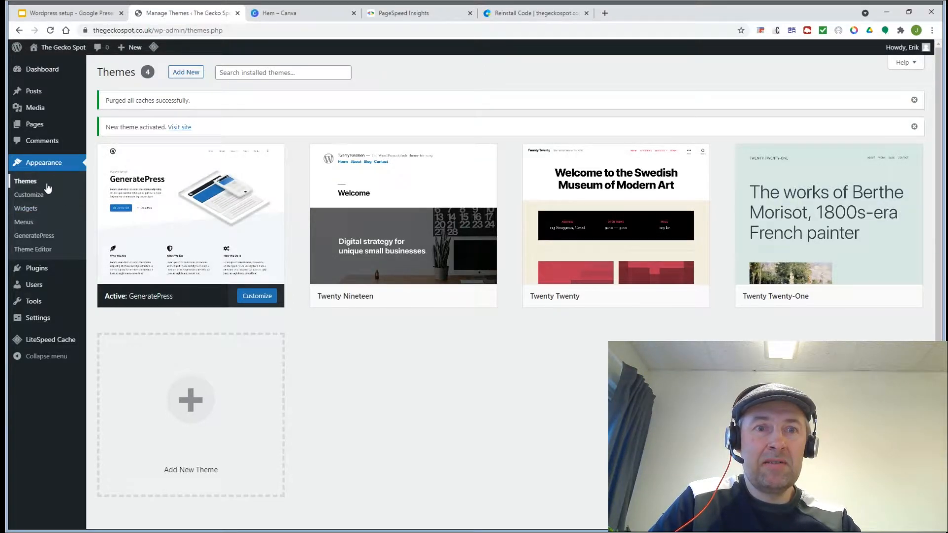
Step: View the live Gecko Spot front page rendered with GeneratePress, then return to Themes
click(54, 50)
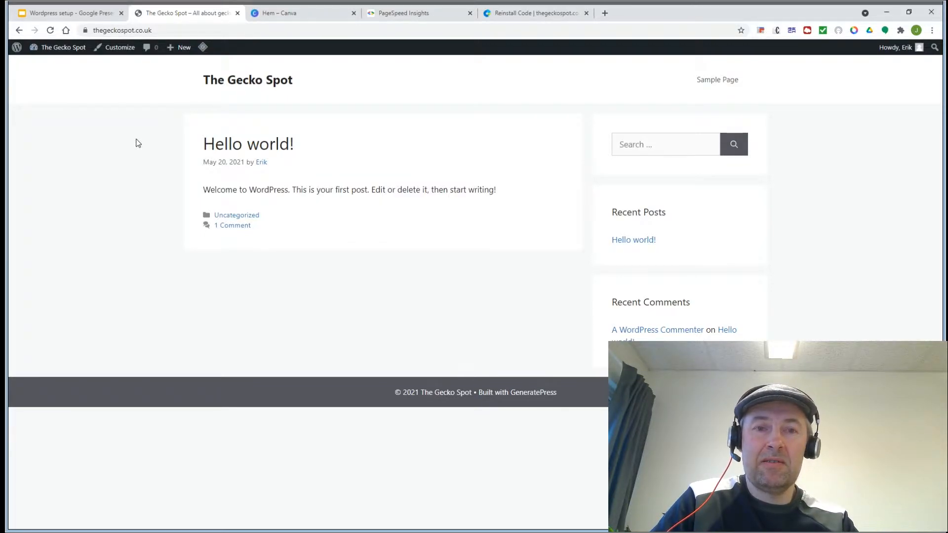
click(23, 31)
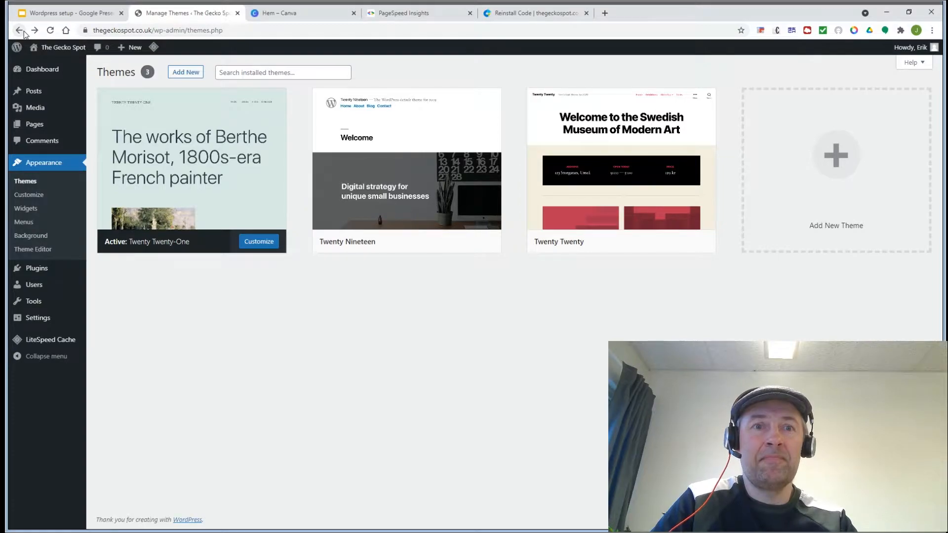
Step: Copy 'All in one favicon' from slide 5 of the setup deck and go back to WordPress
click(54, 16)
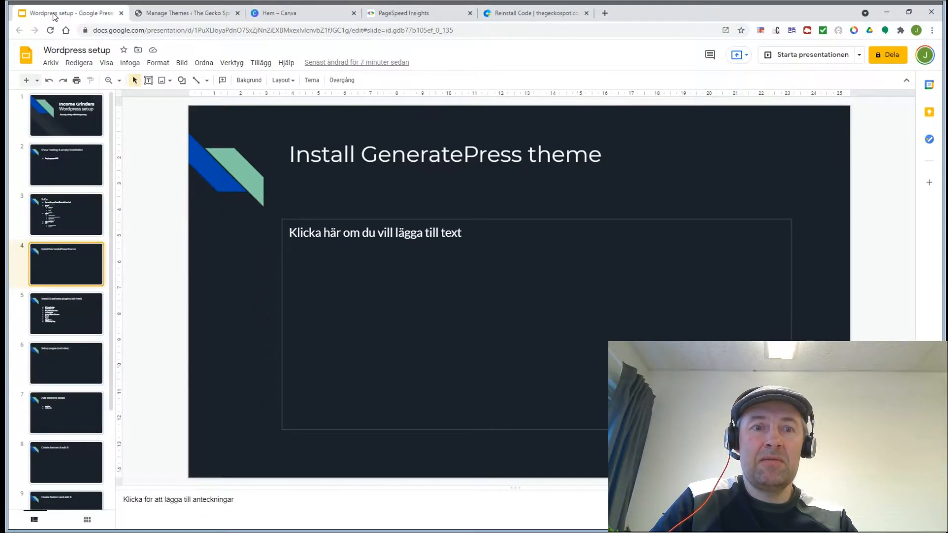
click(57, 308)
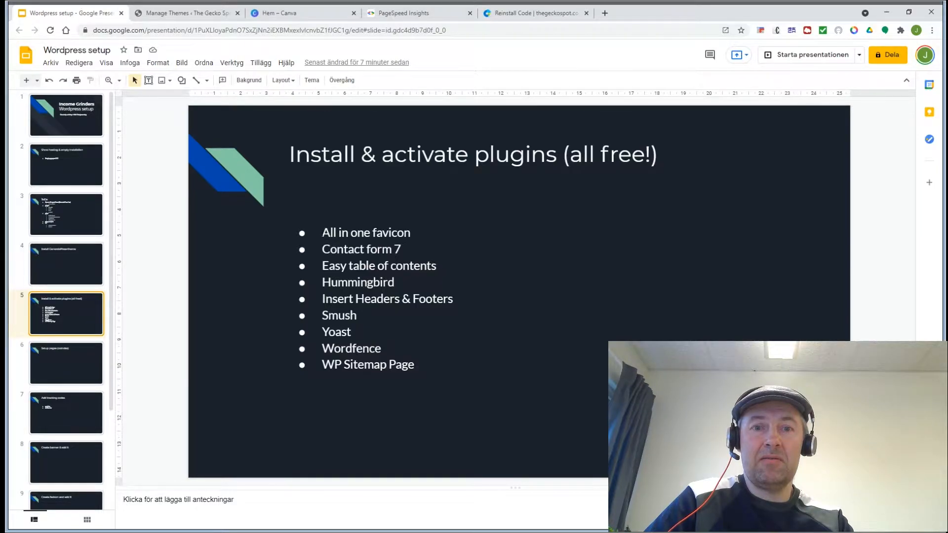
drag(329, 235, 413, 236)
drag(323, 236, 413, 235)
key(ctrl+c)
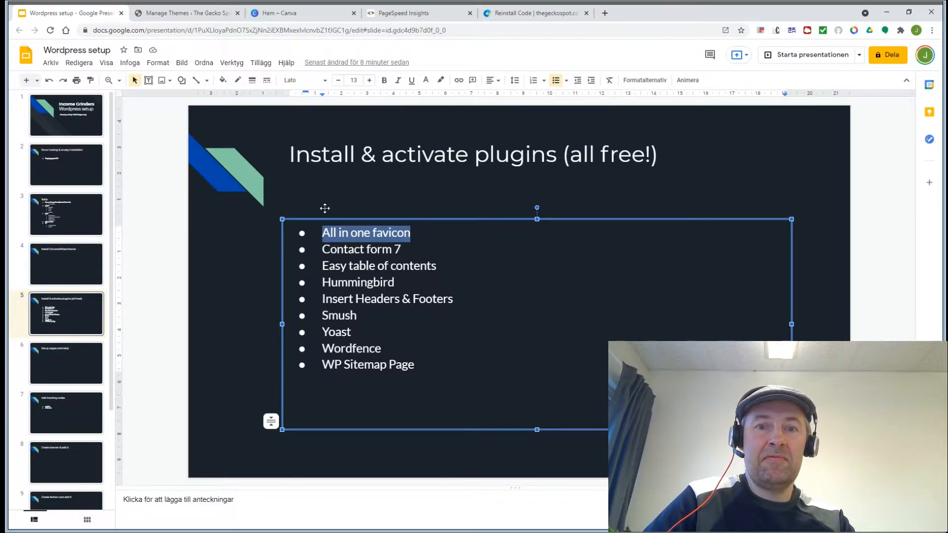
click(162, 15)
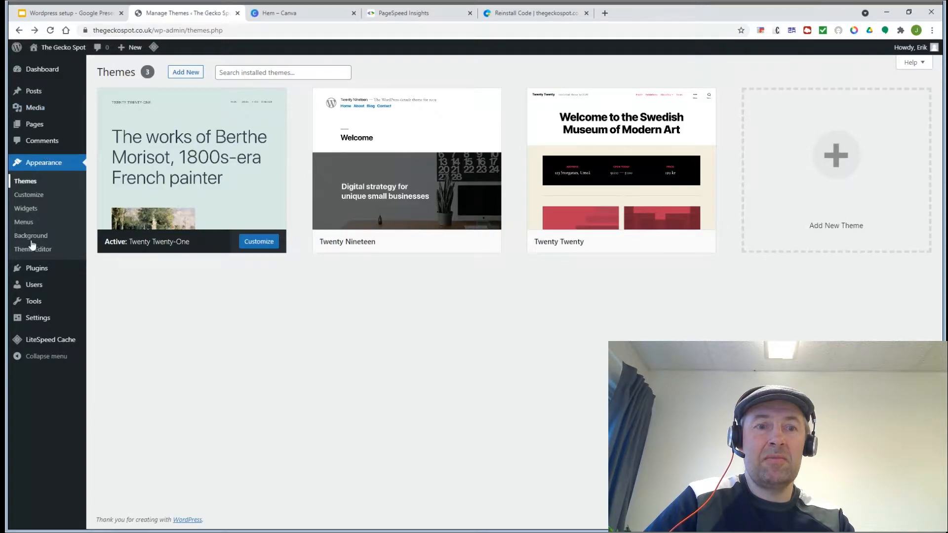
Step: Search the installed plugins list for 'All in one favicon'
mouse_move(37, 269)
click(105, 269)
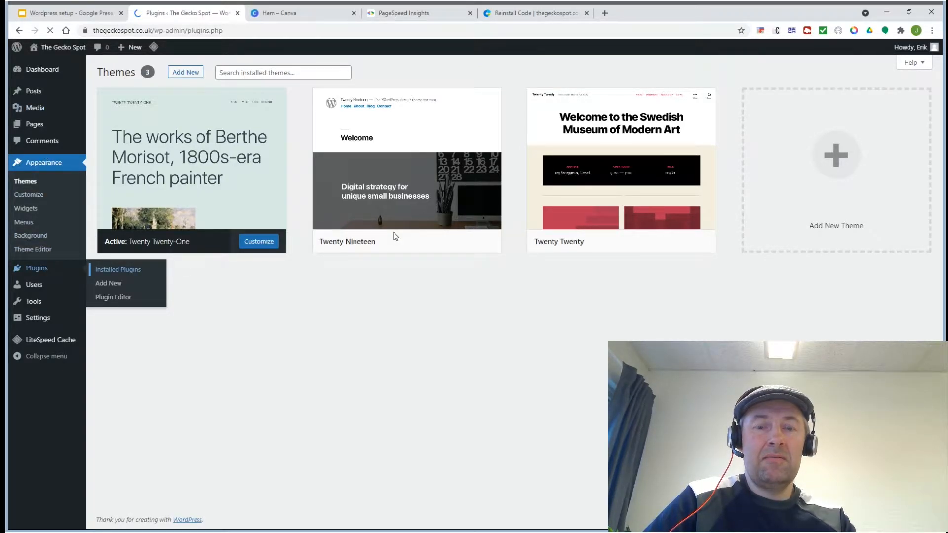
click(820, 87)
key(ctrl+v)
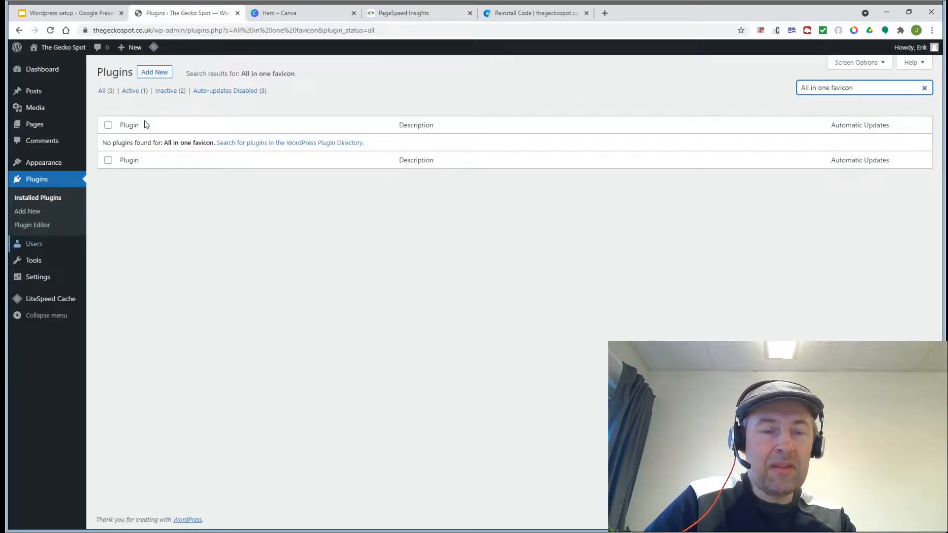
Step: Install and activate All In One Favicon from the plugin directory
click(153, 74)
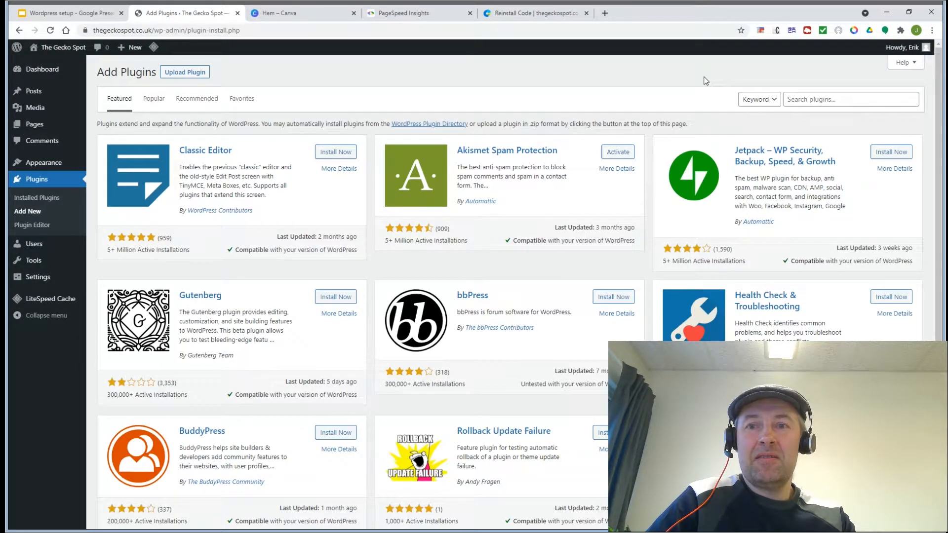
click(837, 98)
text(All in one favicon)
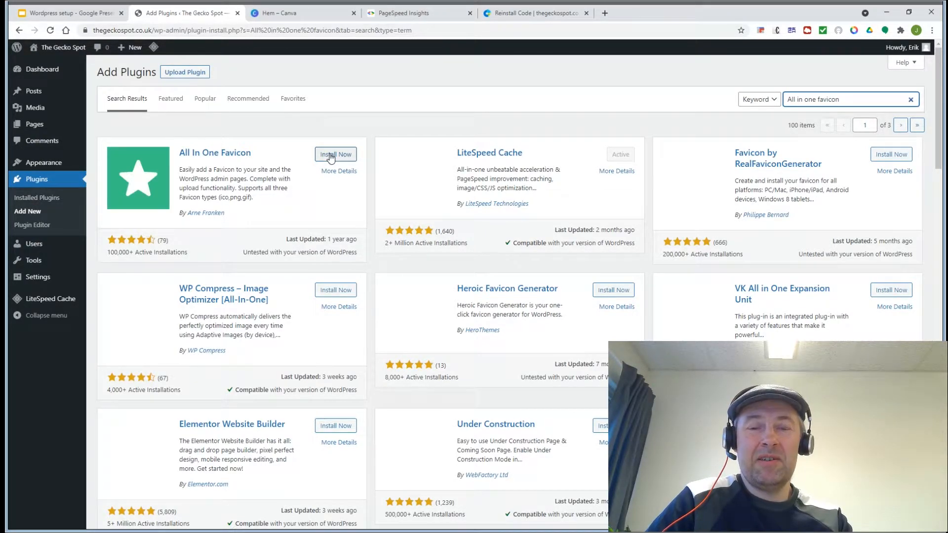
click(331, 156)
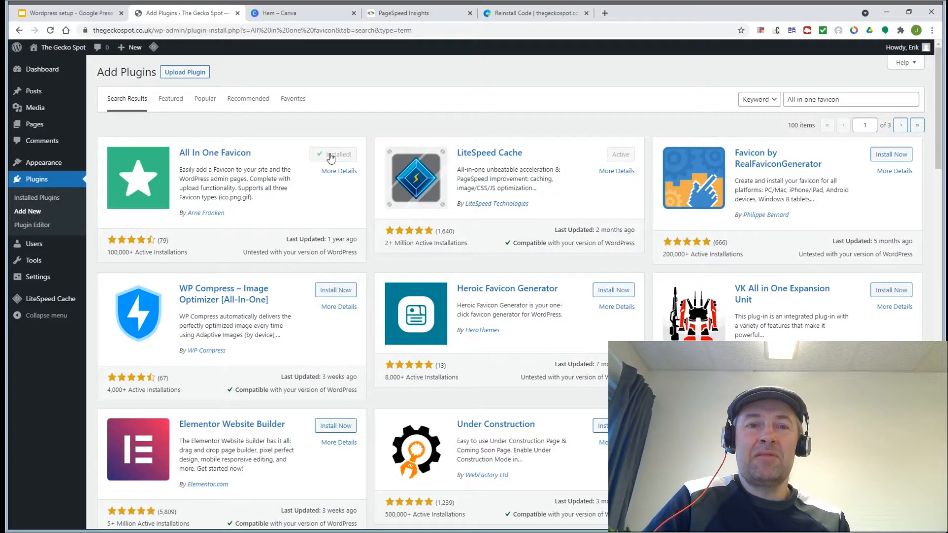
click(330, 156)
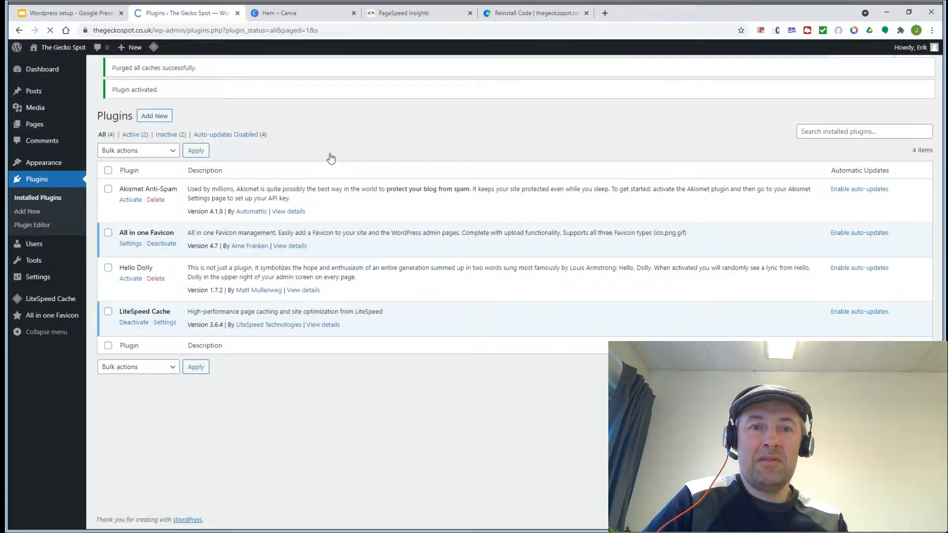
Step: Highlight 'Contact form 7' in the slide's plugin list and return to the WordPress Plugins page
click(57, 11)
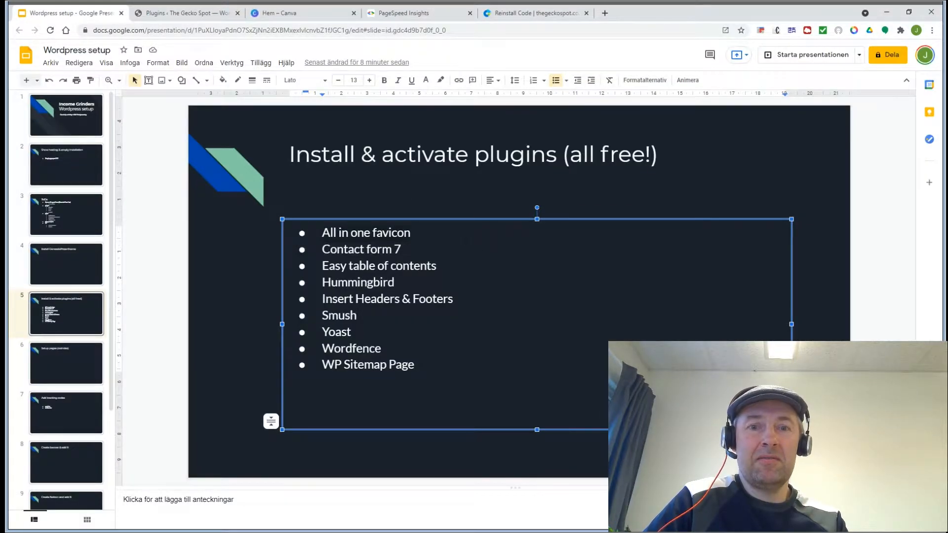
click(402, 250)
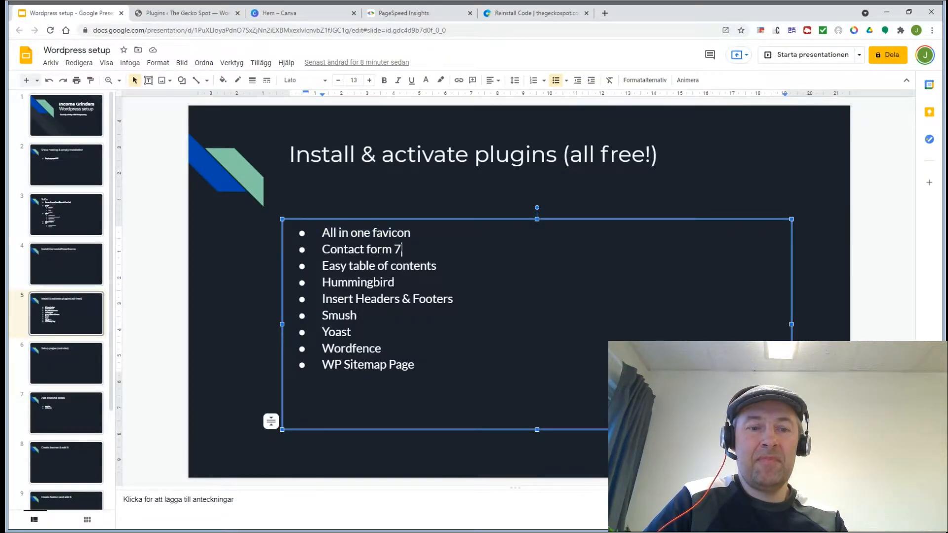
drag(403, 250, 322, 249)
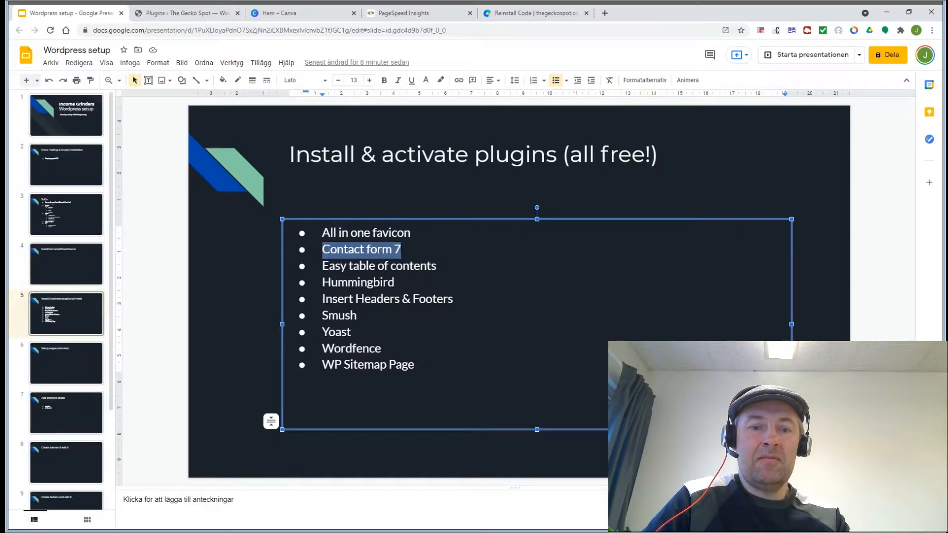
click(161, 15)
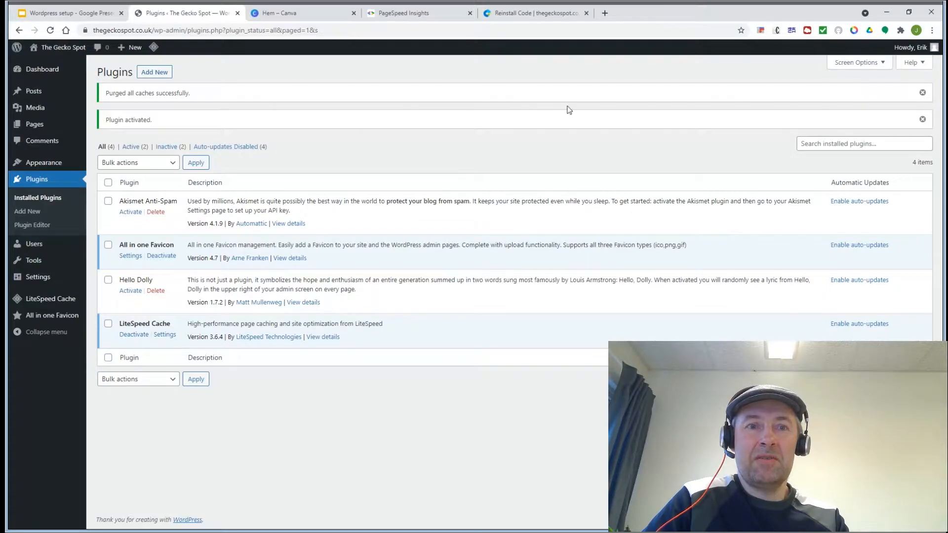
Step: Search the plugin directory for 'Contact form 7', install it and activate it
click(152, 74)
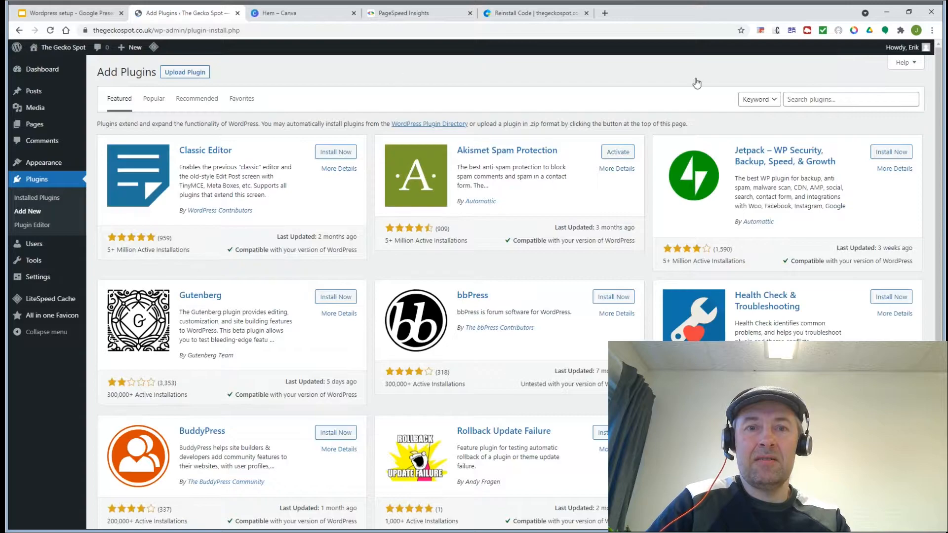
click(801, 100)
text(Contact form 7)
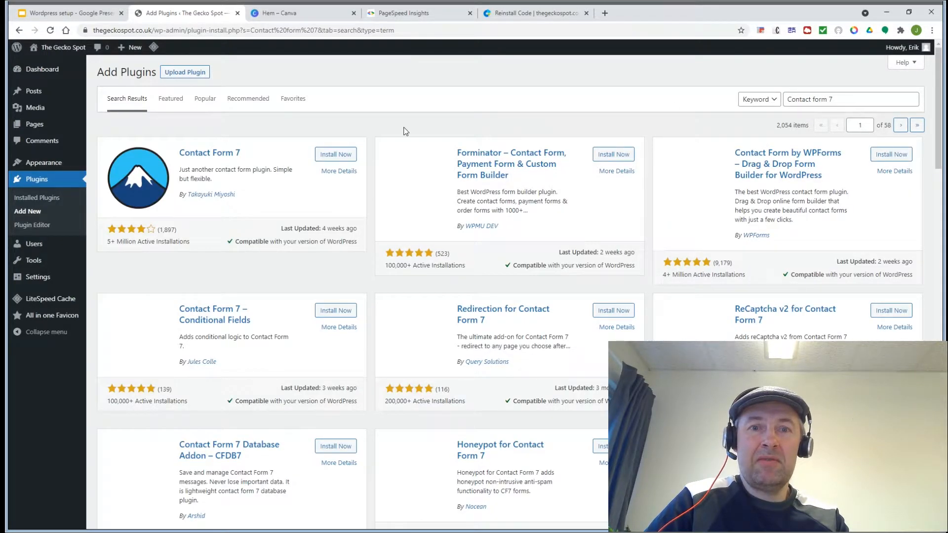
click(329, 158)
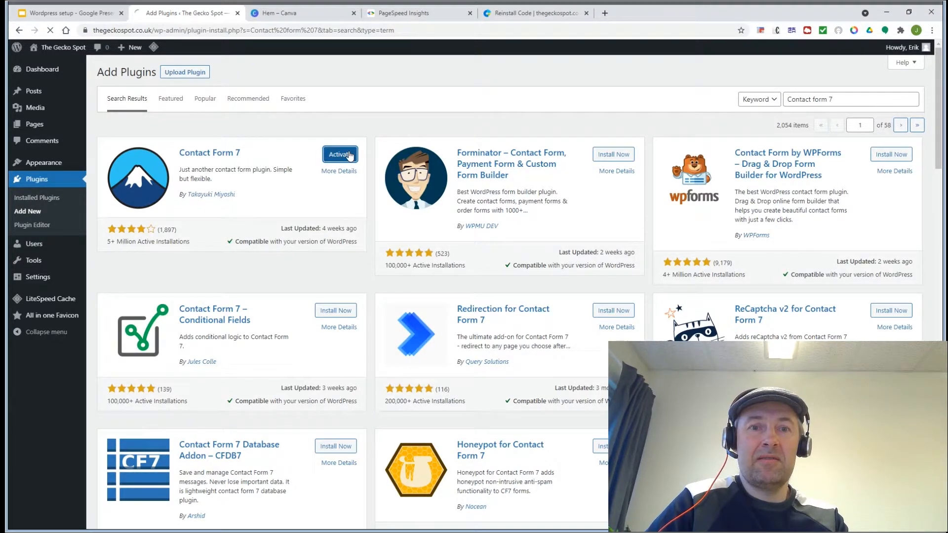
click(197, 73)
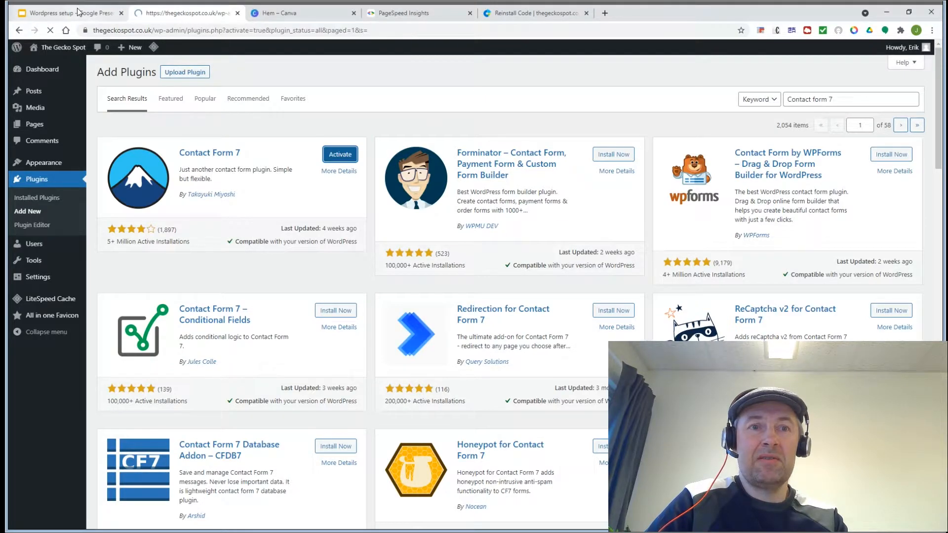
click(69, 12)
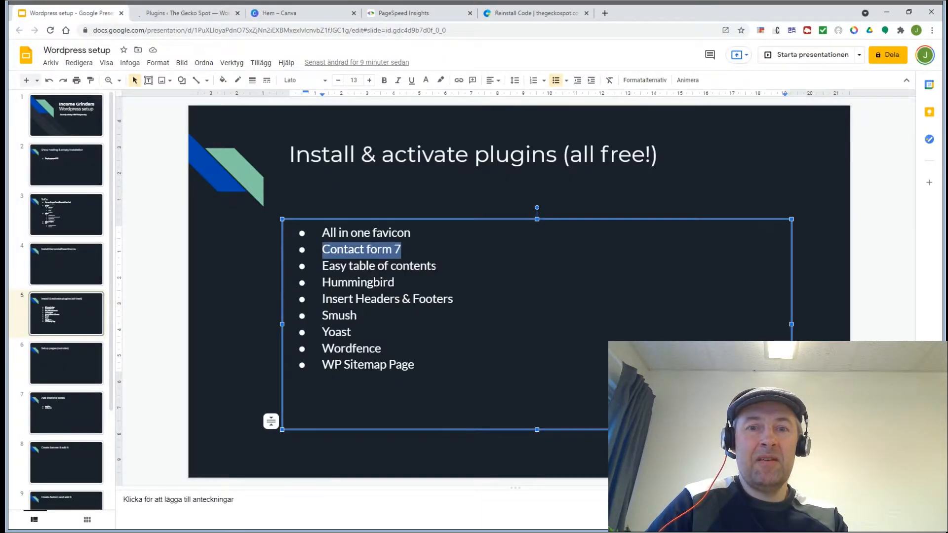
Step: Select 'Easy table of contents' on the checklist slide and return to the WordPress plugin list
click(437, 265)
key(ctrl+shift+Left)
key(ctrl+shift+Left)
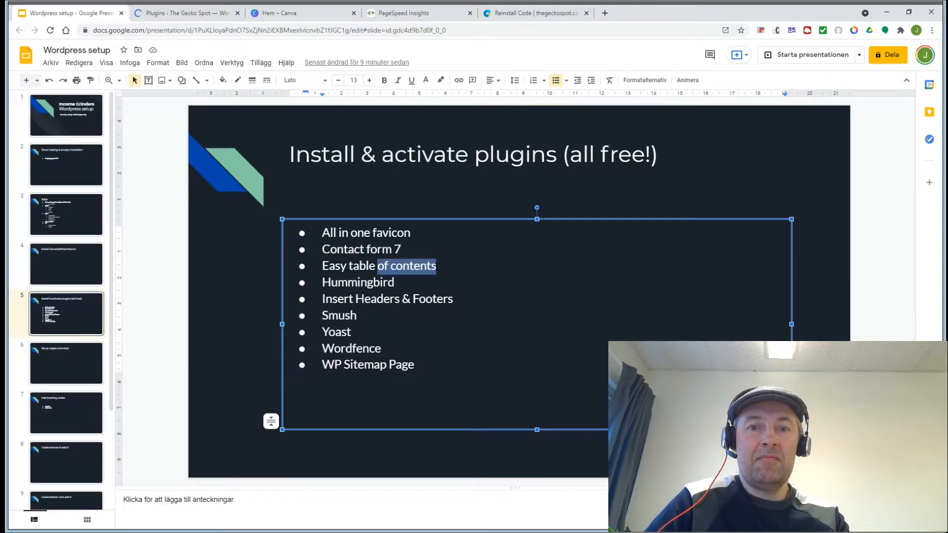
key(ctrl+shift+Left)
key(ctrl+shift+Left)
key(ctrl+c)
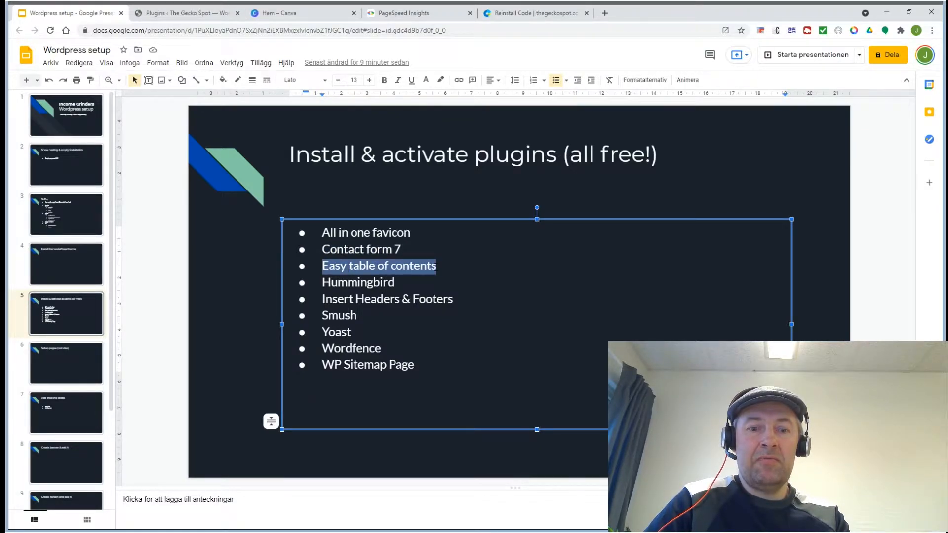
click(175, 15)
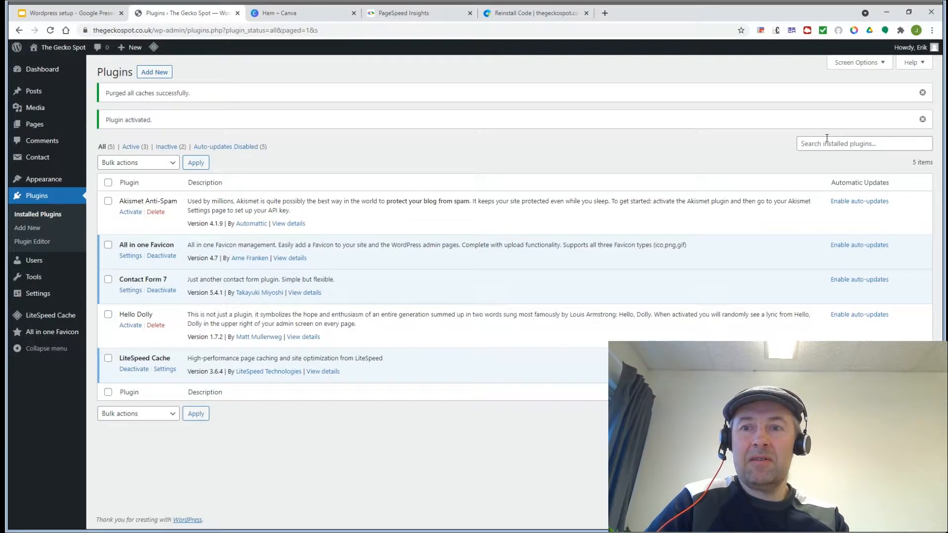
Step: Paste 'Easy table of contents' into the plugin search, then install and activate it
click(153, 73)
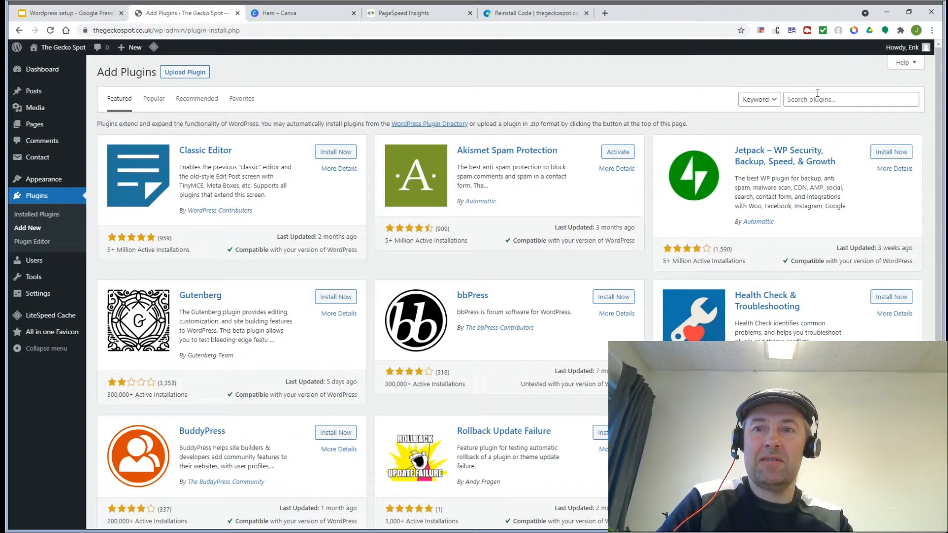
click(818, 97)
key(ctrl+v)
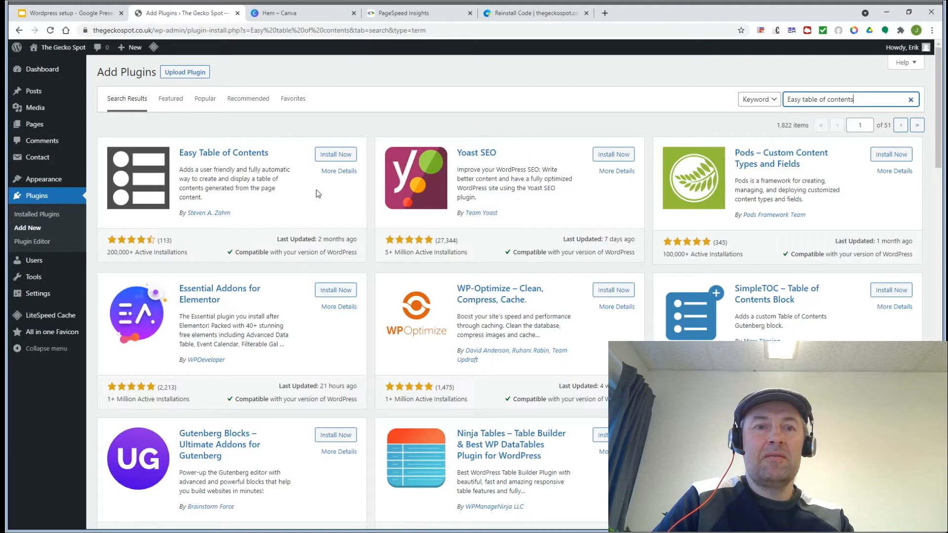
click(340, 156)
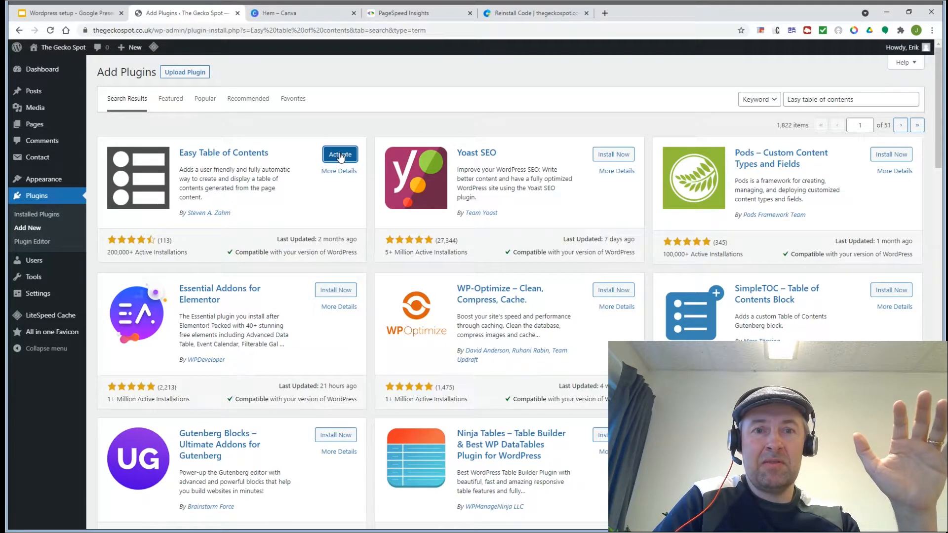
click(340, 155)
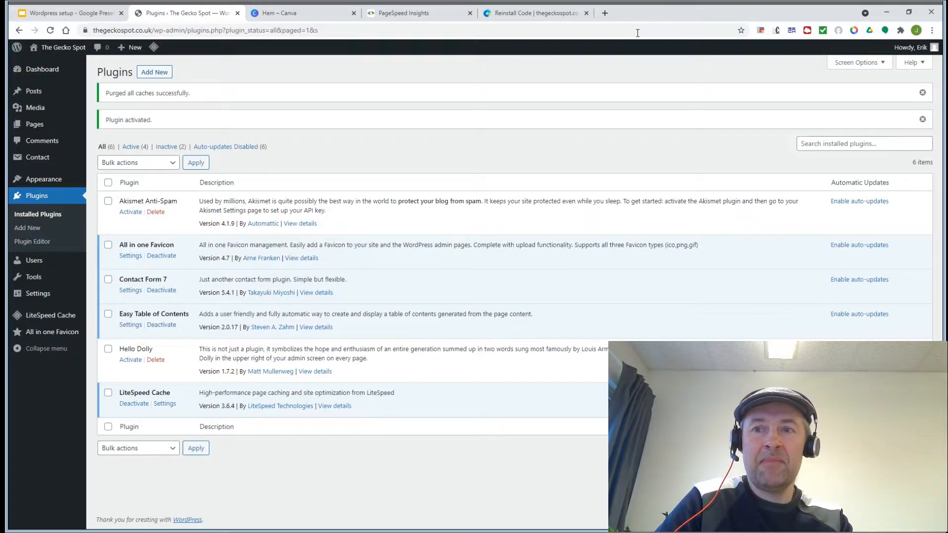
click(153, 74)
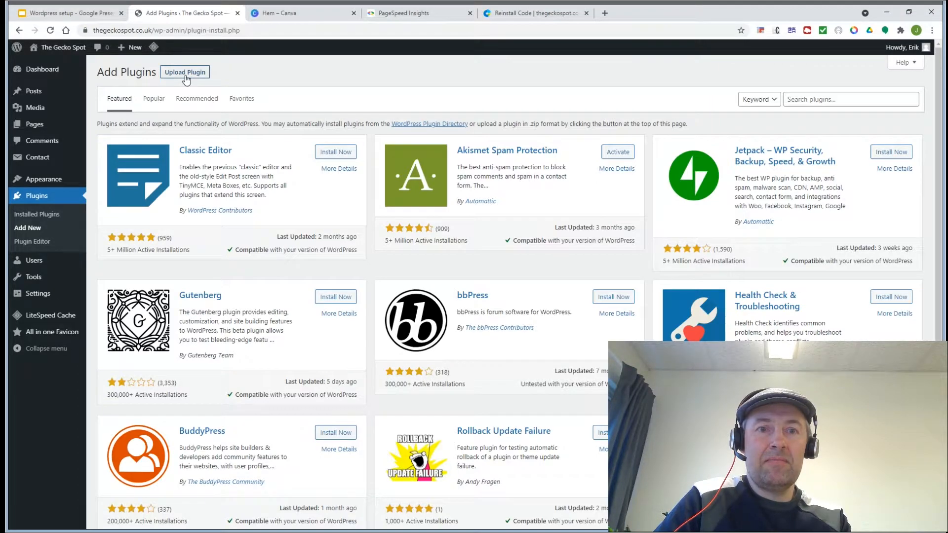
Step: On the checklist slide, mark Easy table of contents and select Hummingbird as next
click(80, 17)
triple_click(404, 266)
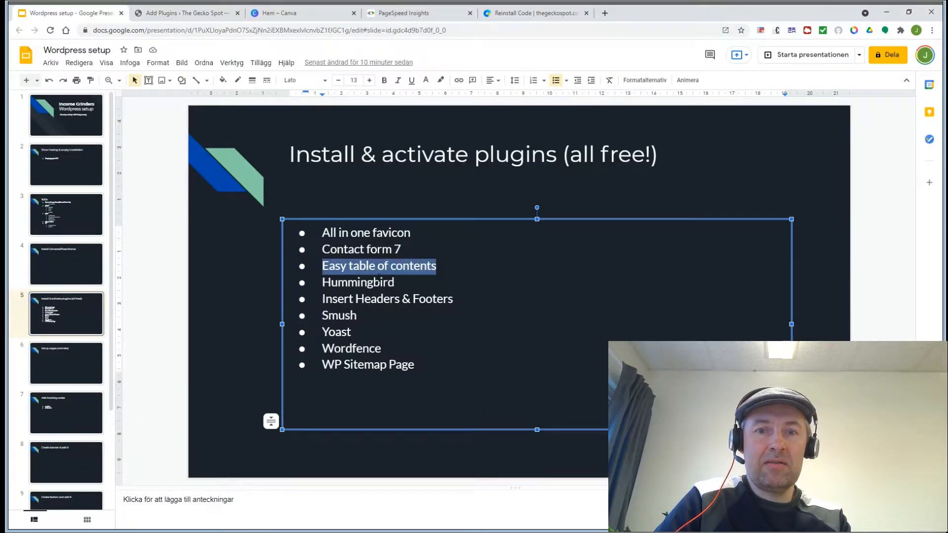
double_click(375, 282)
key(ctrl+c)
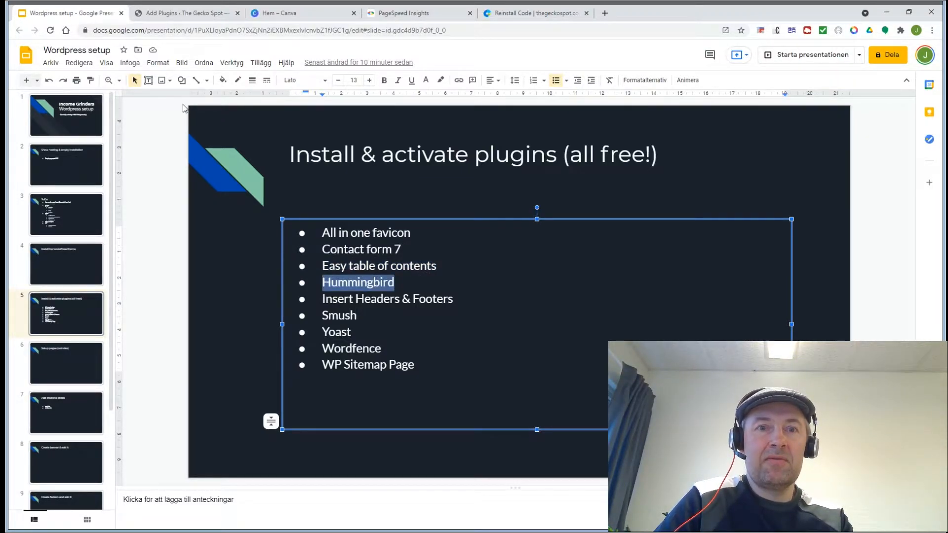
Step: Paste 'Hummingbird' into the Add Plugins search, then install and activate it
click(162, 13)
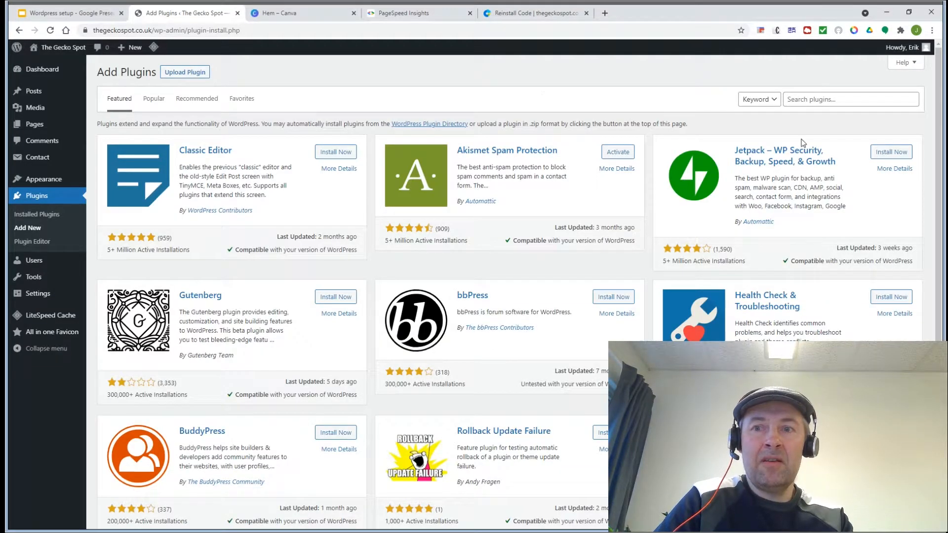
click(835, 103)
key(ctrl+v)
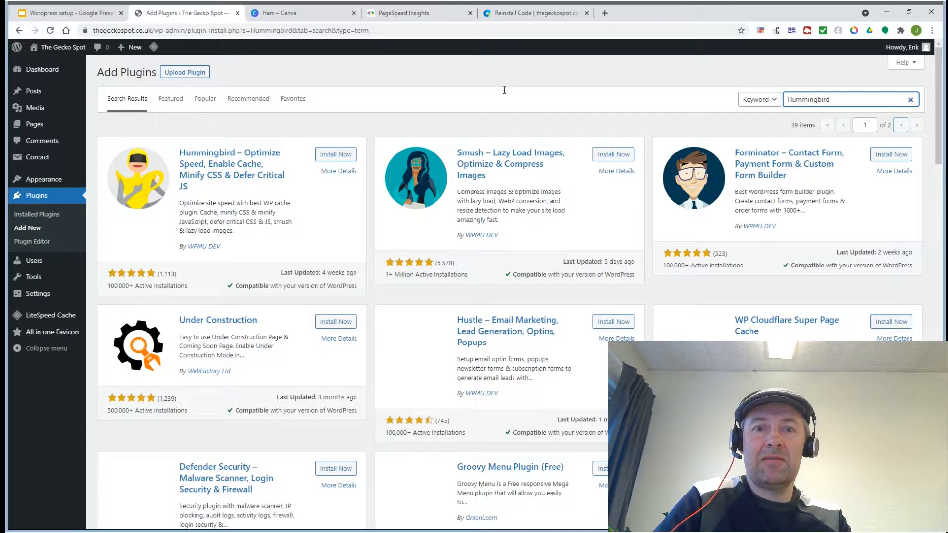
click(326, 156)
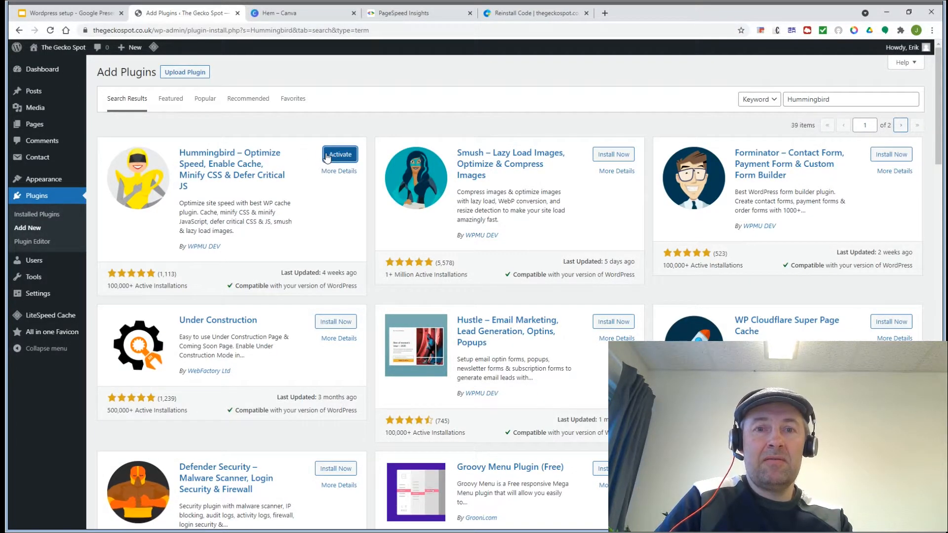
click(327, 158)
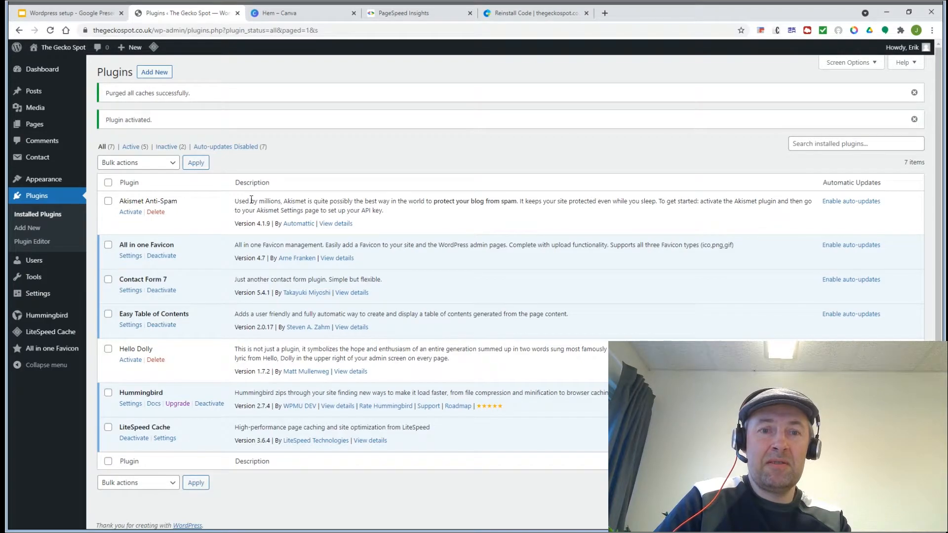
Step: Mark Hummingbird on the checklist slide and select 'Insert Headers & Footers' as next
click(149, 73)
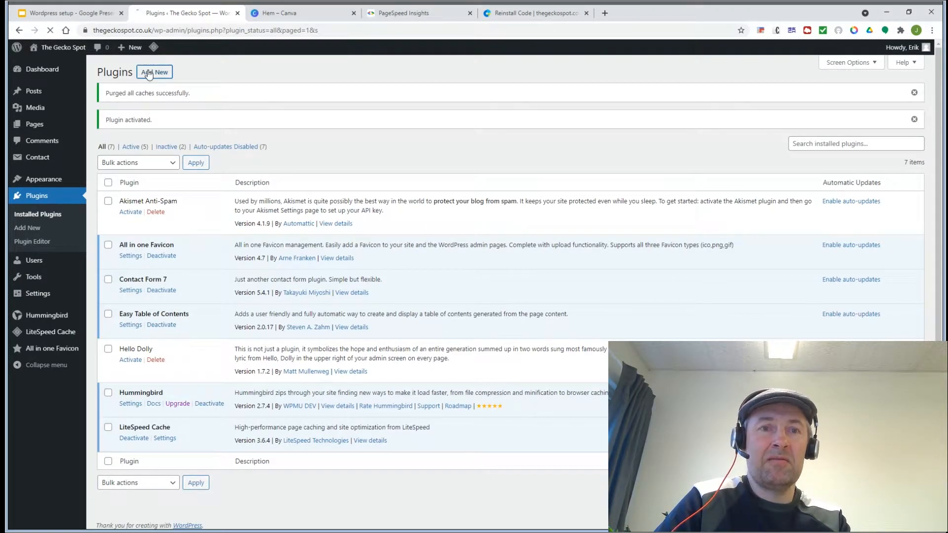
click(68, 15)
double_click(358, 282)
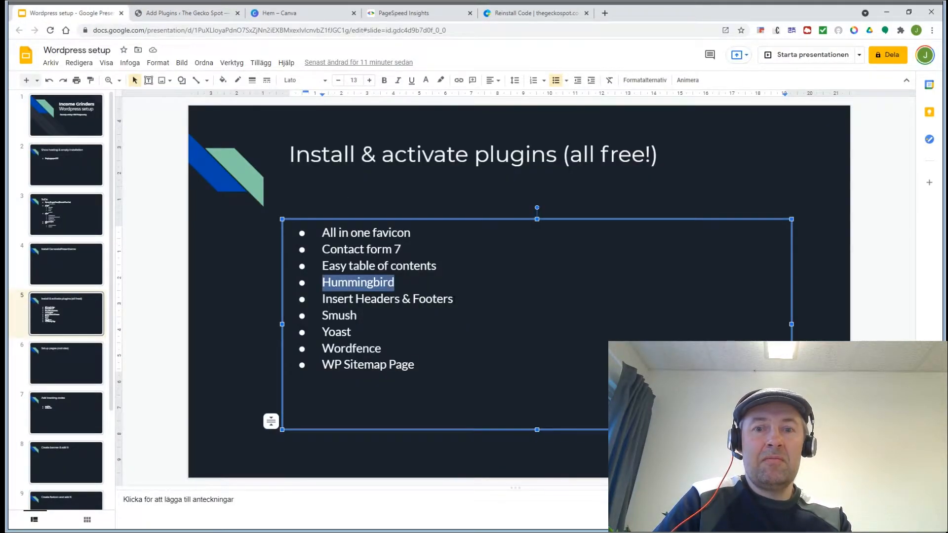
drag(454, 298, 323, 299)
key(ctrl+c)
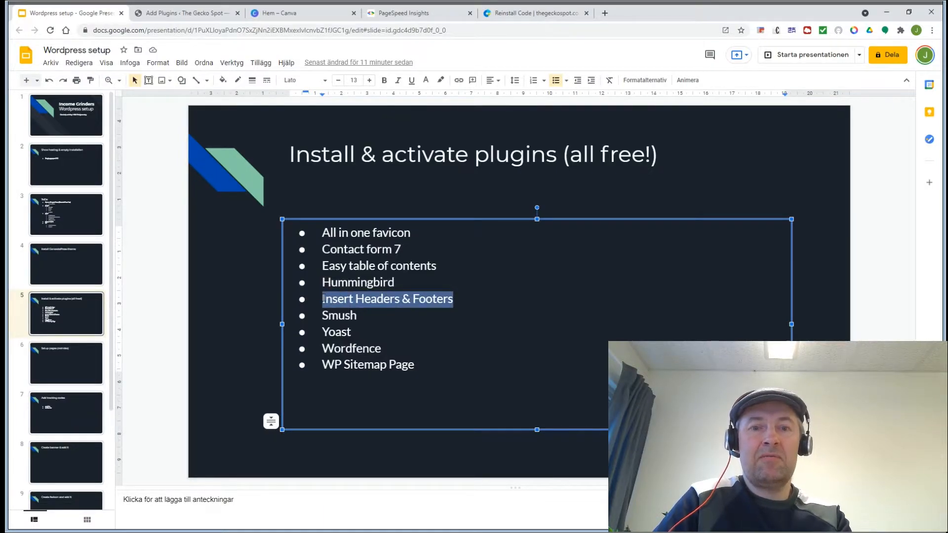
Step: Search for Insert Headers and Footers by WPBeginner, then install and activate it
click(149, 15)
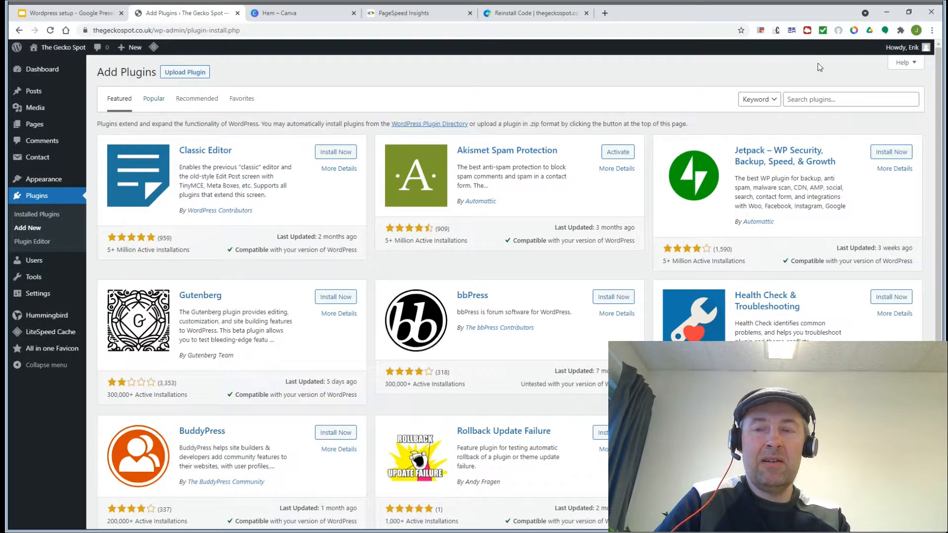
click(818, 102)
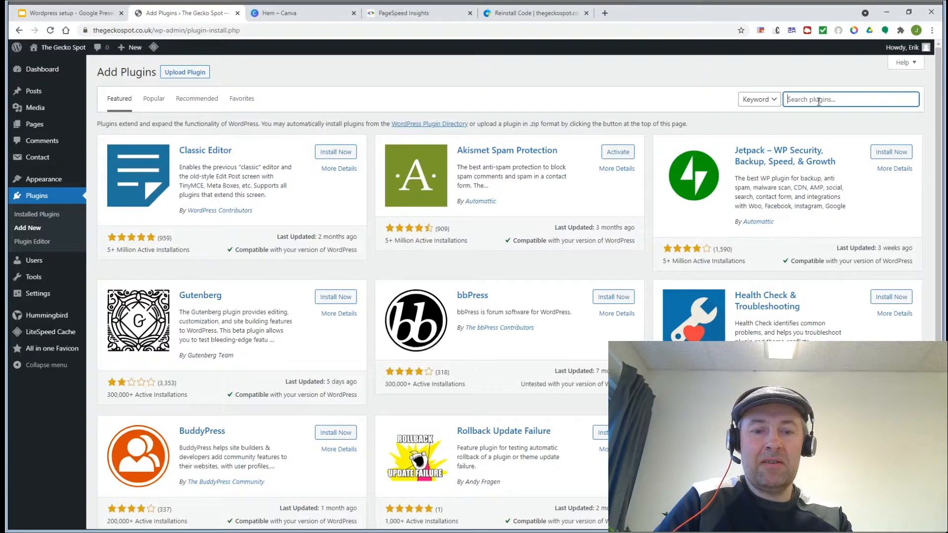
key(ctrl+v)
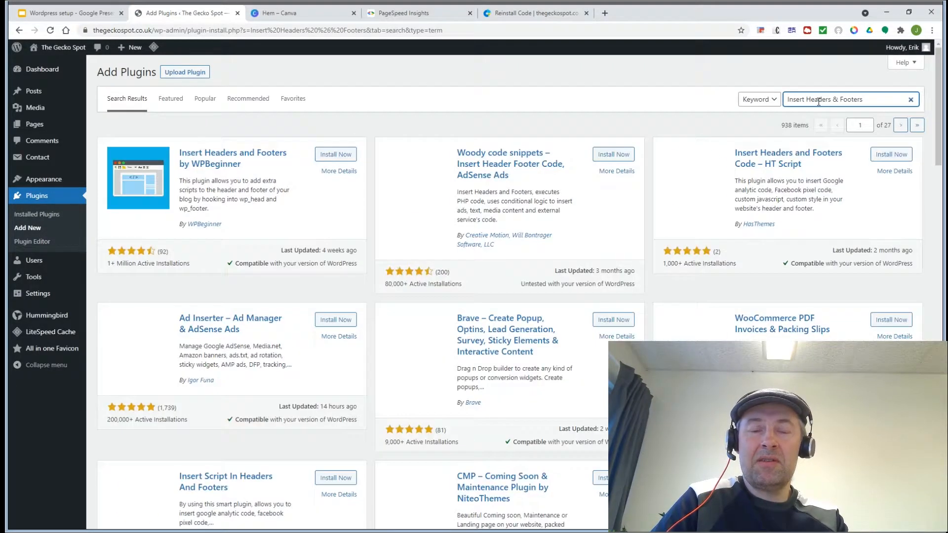
click(325, 155)
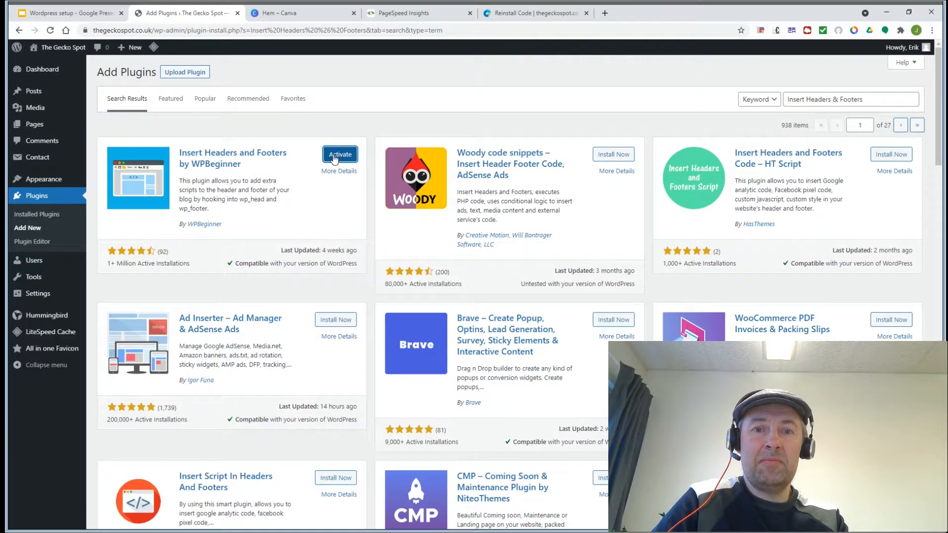
click(334, 156)
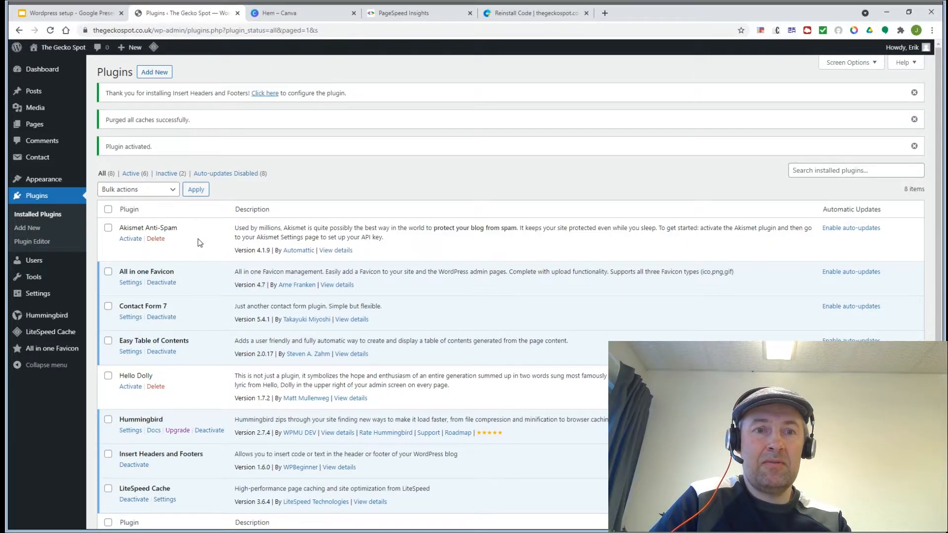
click(143, 73)
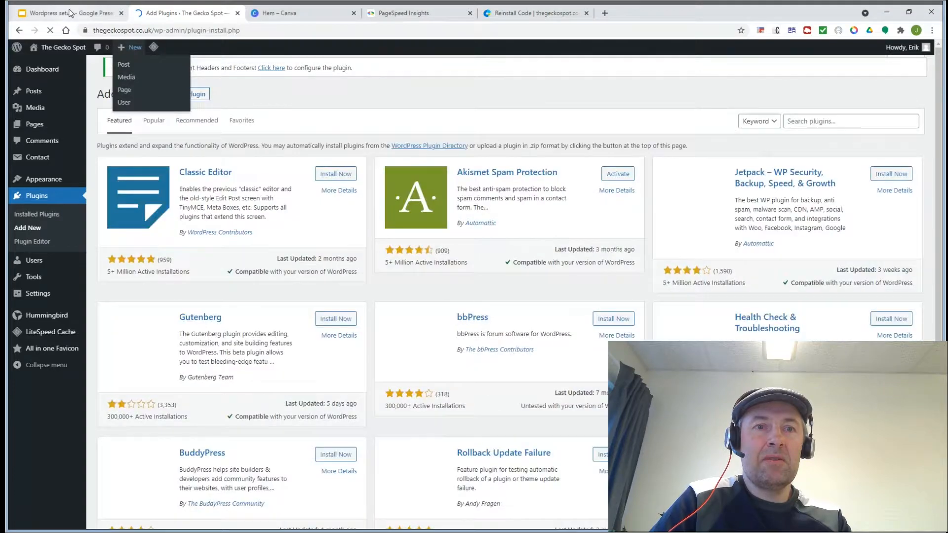
Step: Mark Smush on the checklist slide, then search 'Smush' and install and activate Smush – Lazy Load Images
click(70, 12)
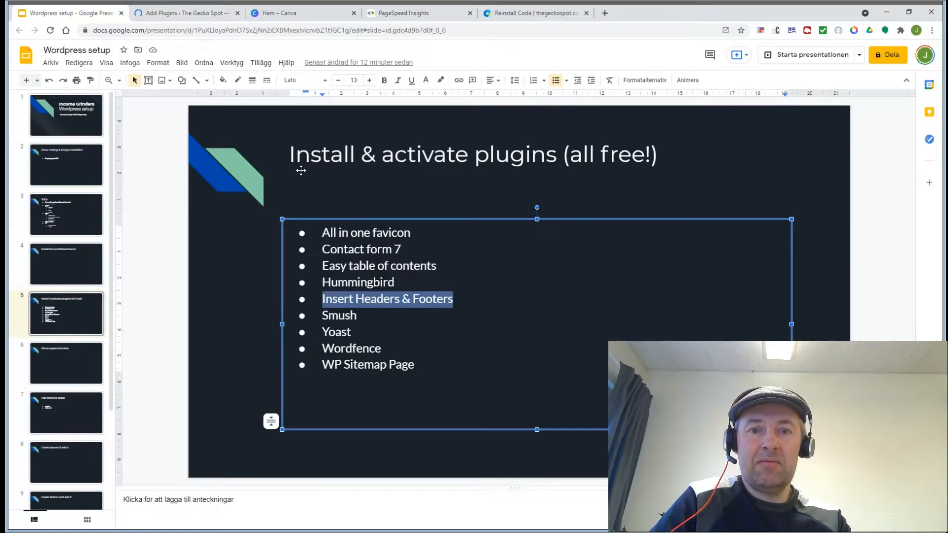
double_click(337, 317)
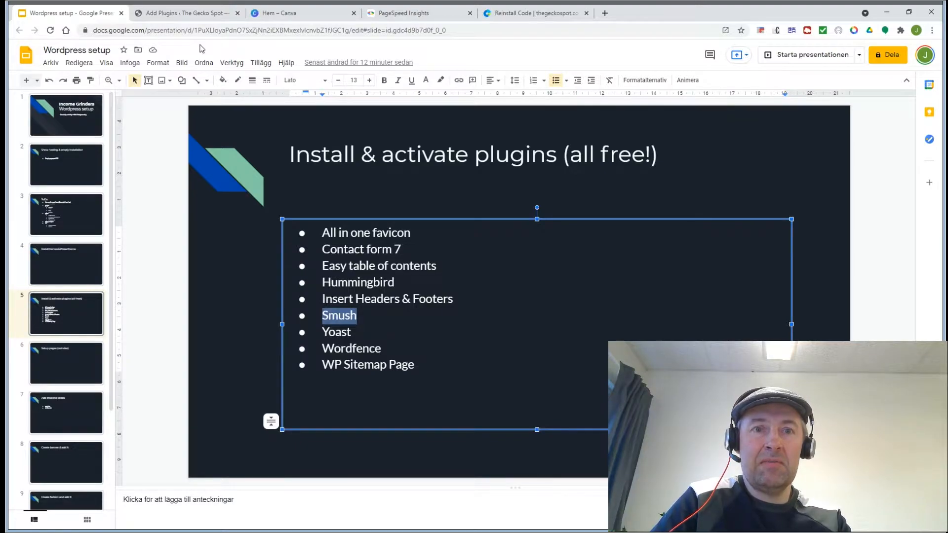
click(180, 14)
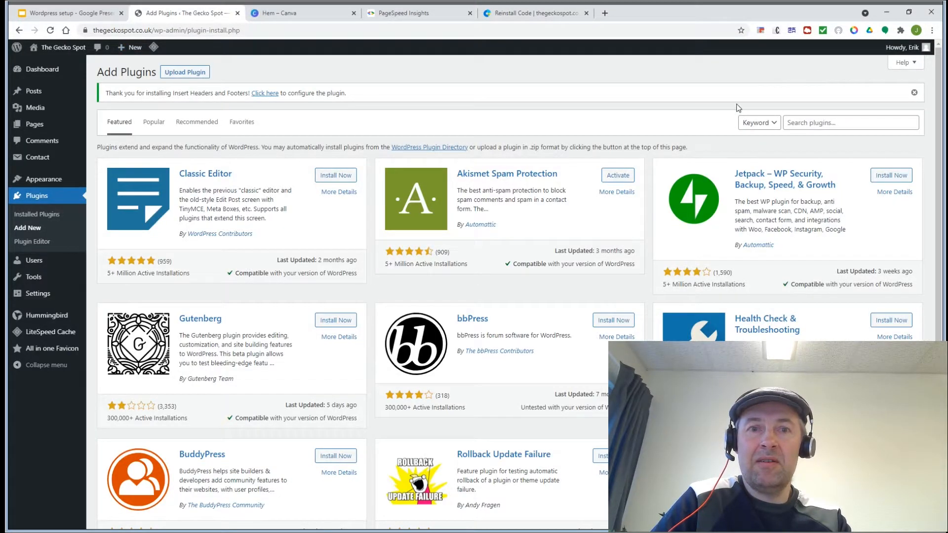
click(846, 126)
text(Smush)
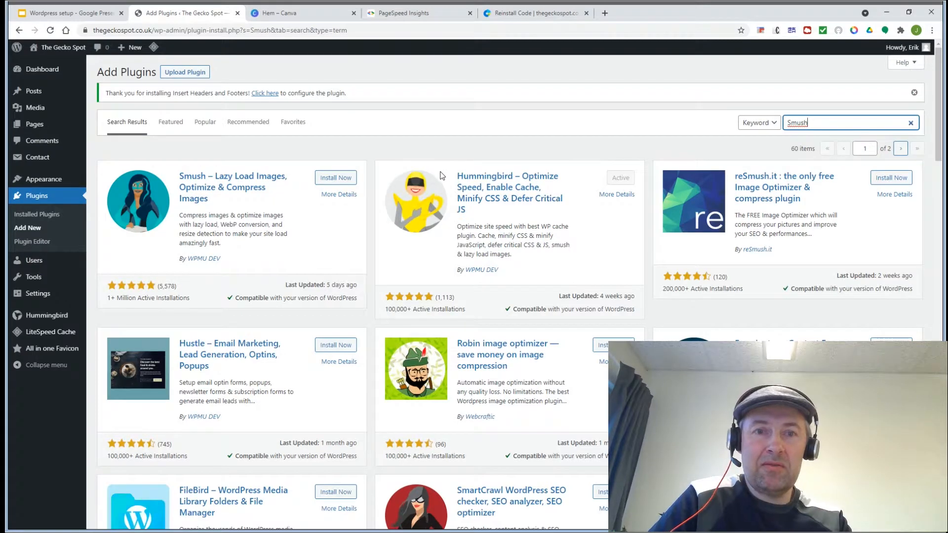
click(343, 181)
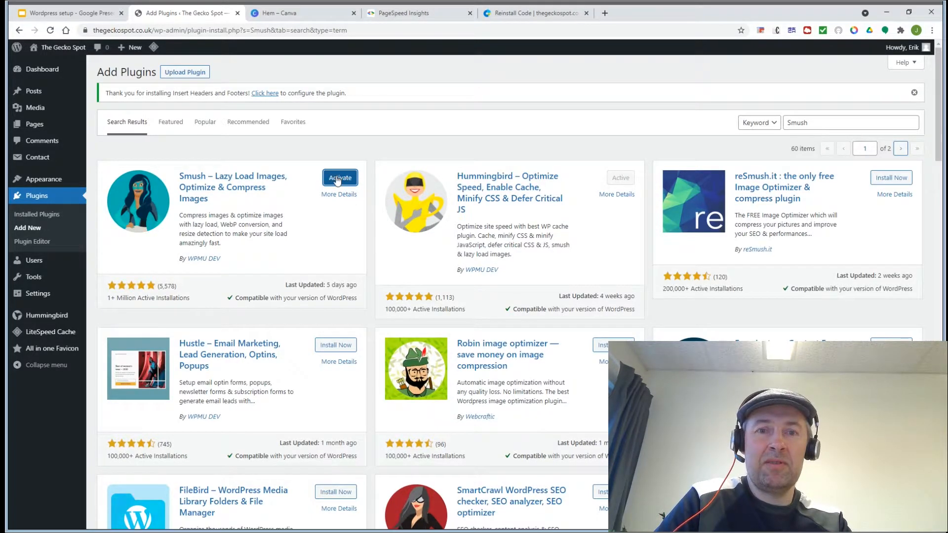
click(338, 181)
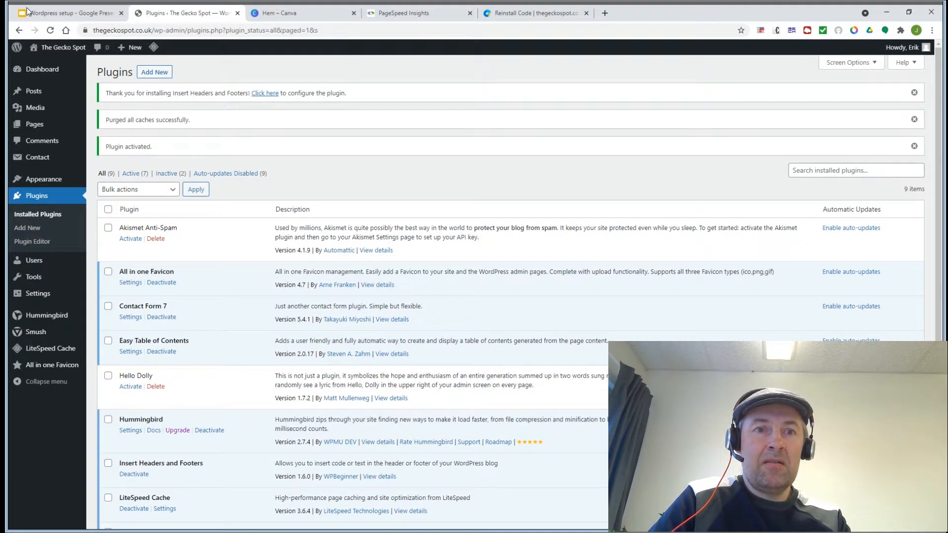
Step: Mark Yoast as the next plugin on the checklist slide
click(40, 13)
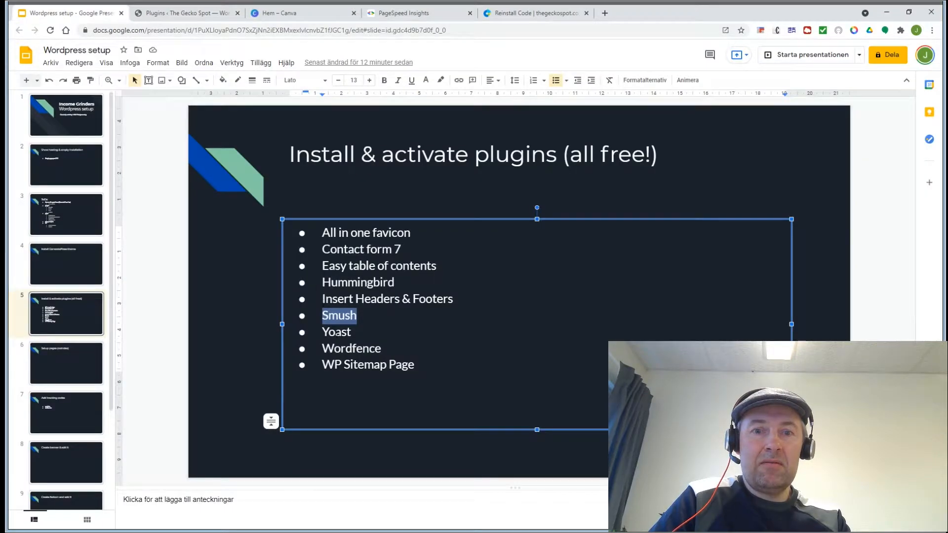
double_click(336, 333)
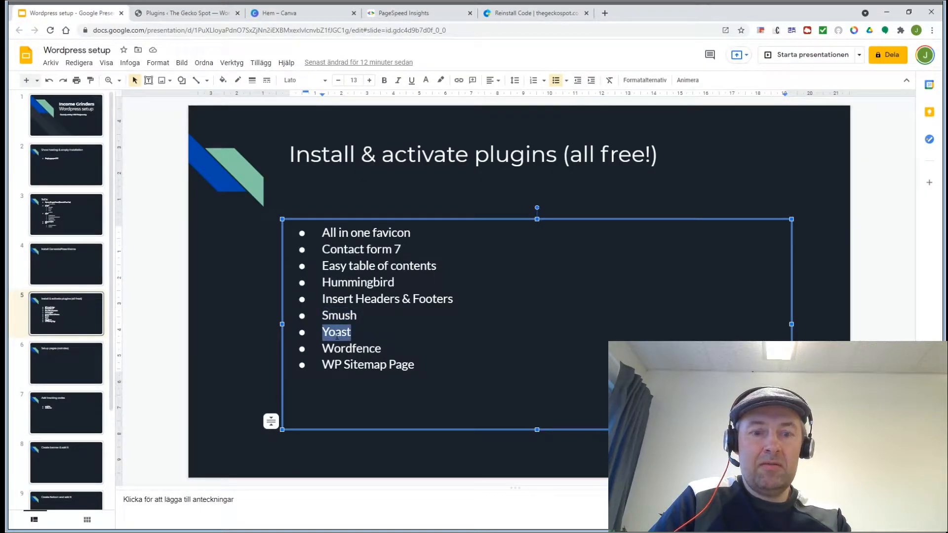
click(173, 14)
Step: Search Add Plugins for 'Yoast', then install and activate Yoast SEO
click(148, 75)
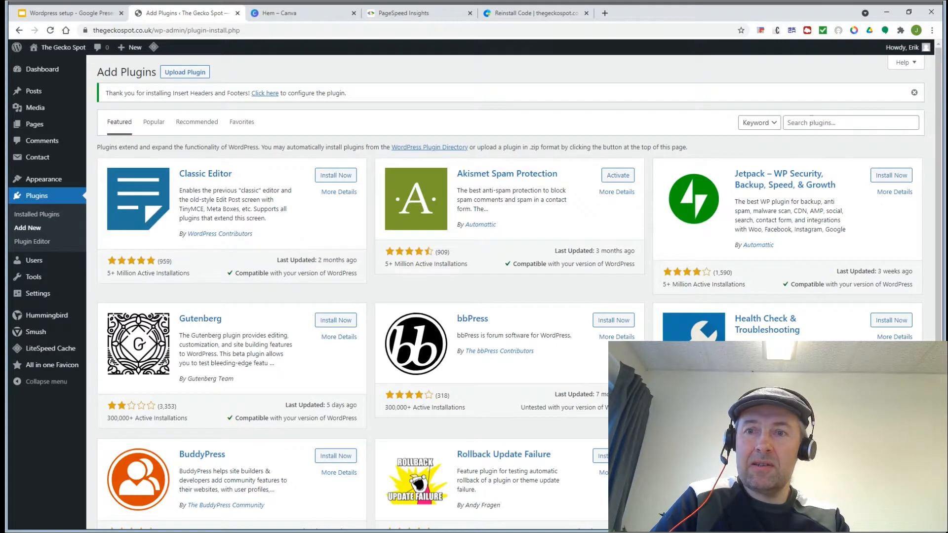
click(811, 121)
text(Yoast)
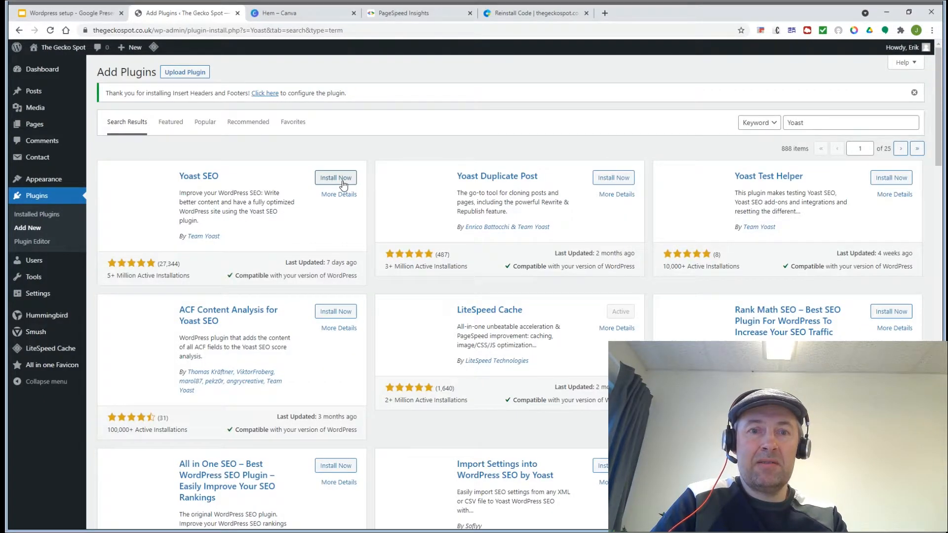
click(334, 179)
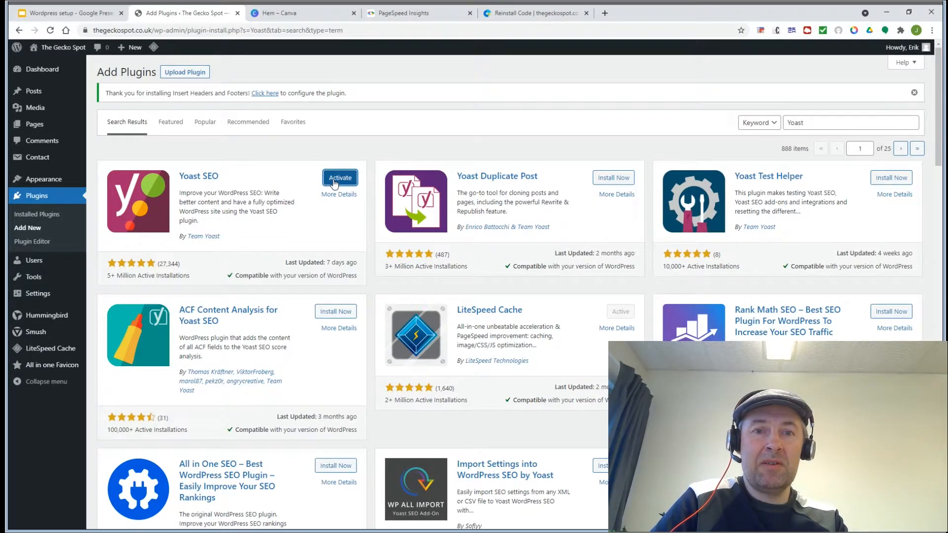
click(333, 183)
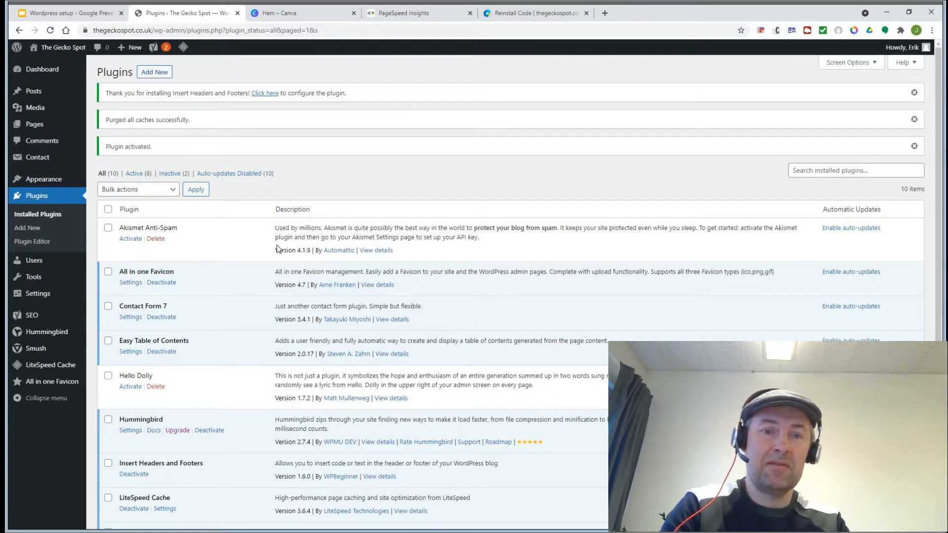
click(29, 228)
Step: Mark Yoast as done and Wordfence as the next plugin on the checklist slide
click(62, 14)
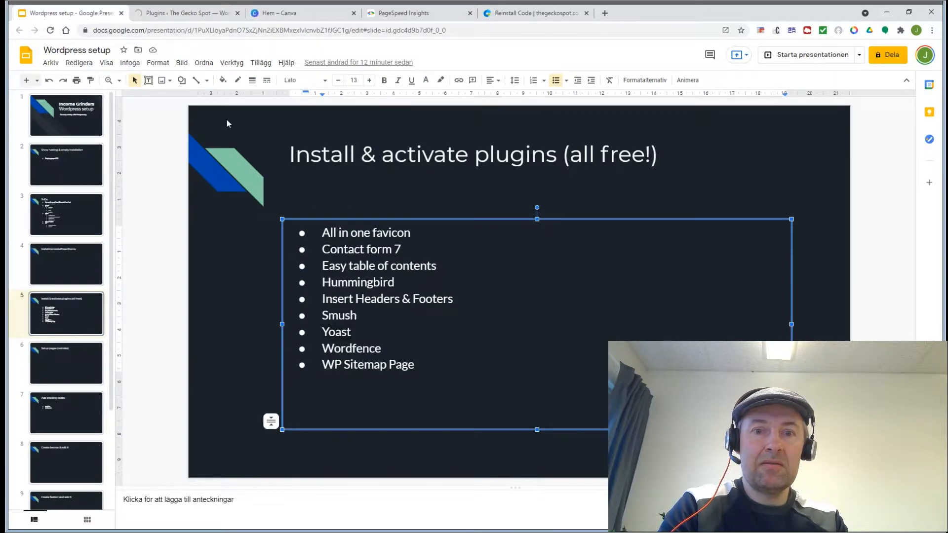
double_click(338, 332)
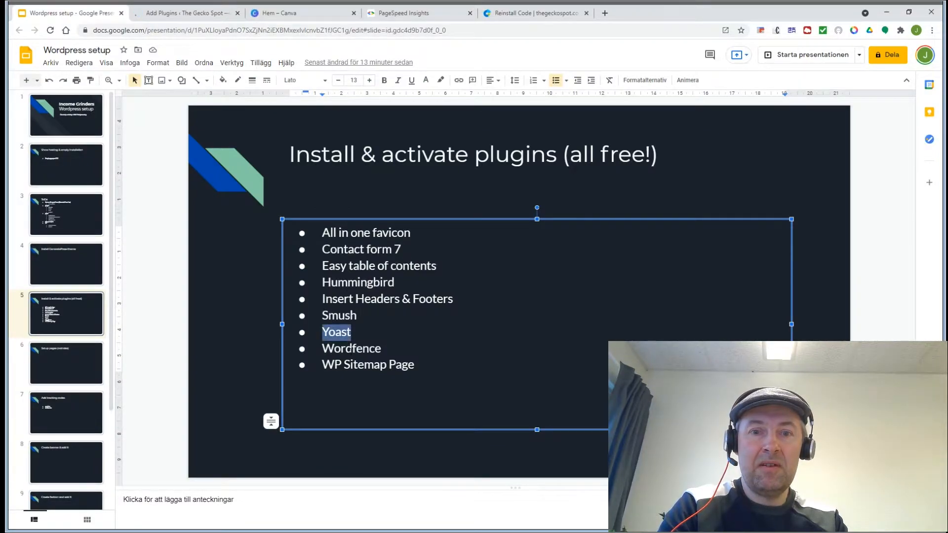
double_click(351, 348)
key(ctrl+c)
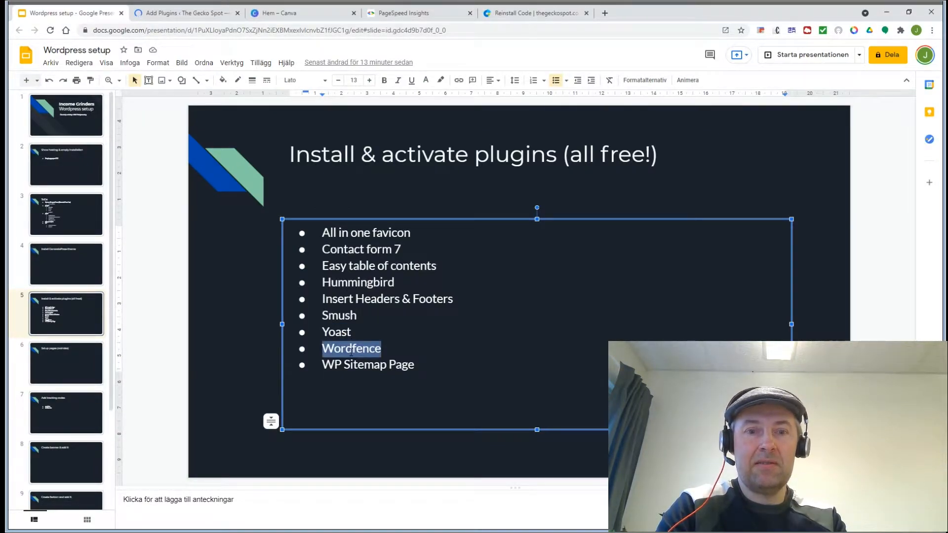
click(175, 14)
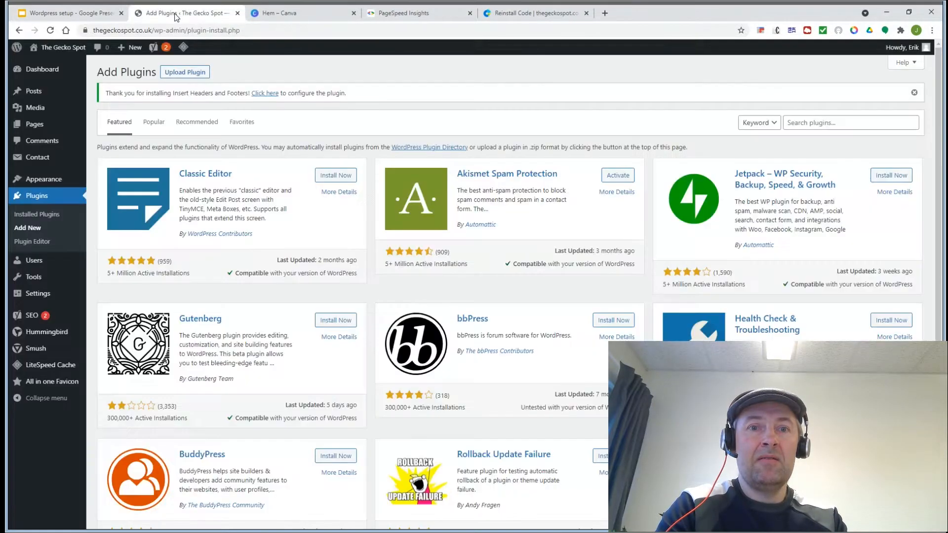
Step: Search for Wordfence, then install and activate Wordfence Security – Firewall & Malware Scan
click(185, 76)
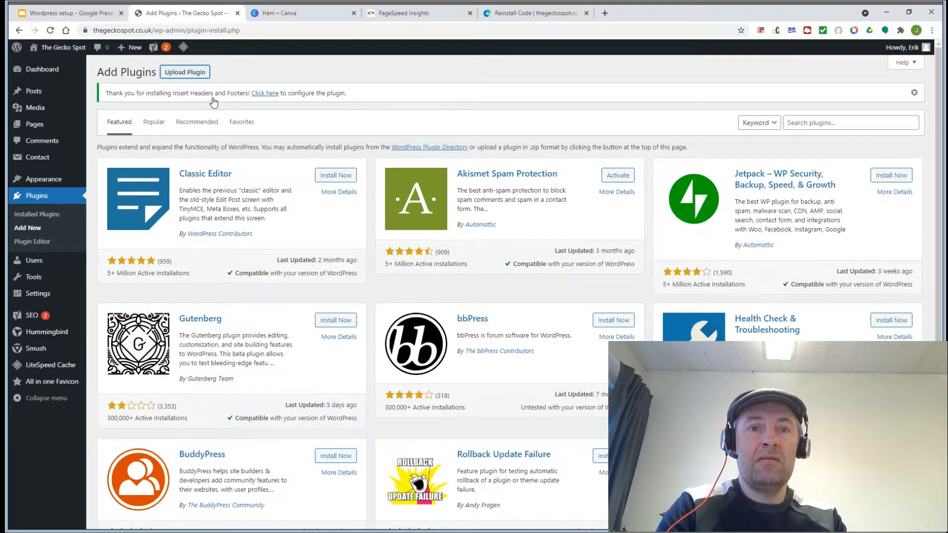
click(830, 122)
key(ctrl+v)
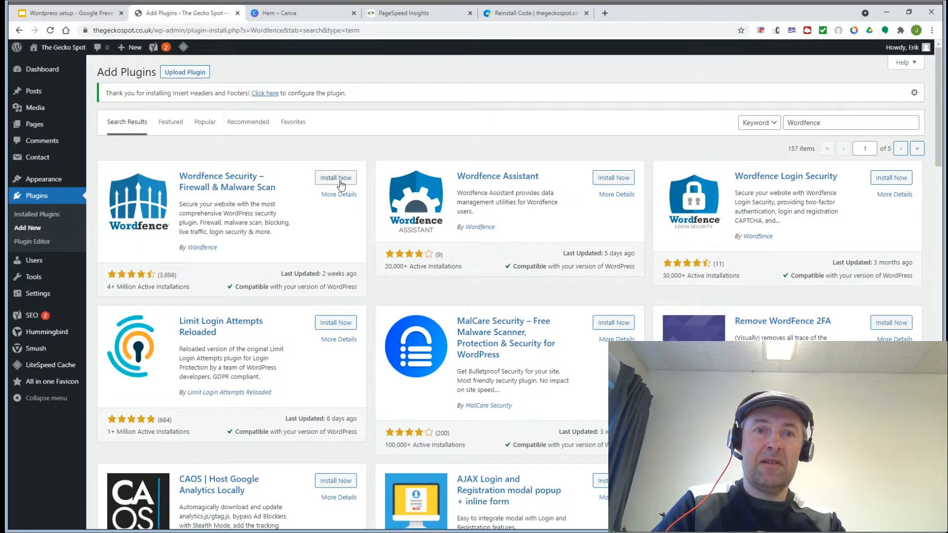
click(335, 178)
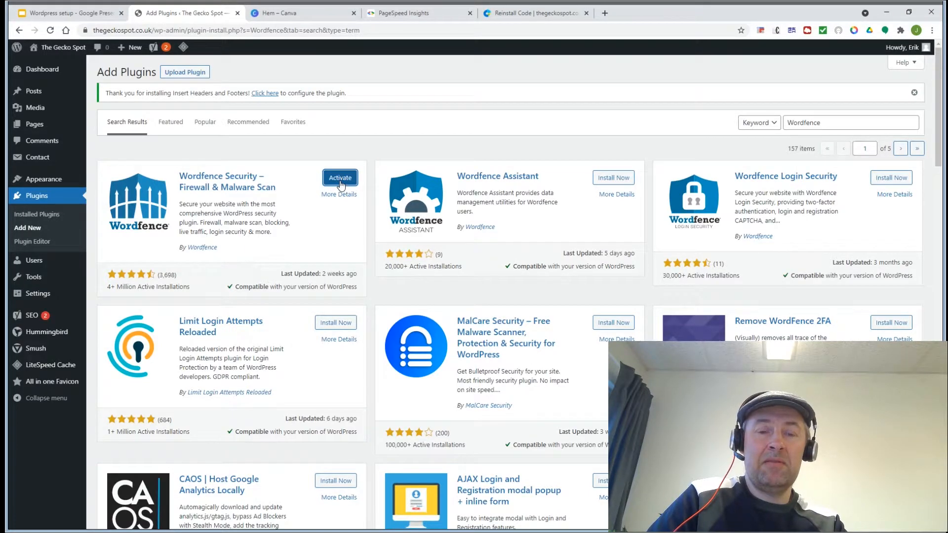
click(340, 180)
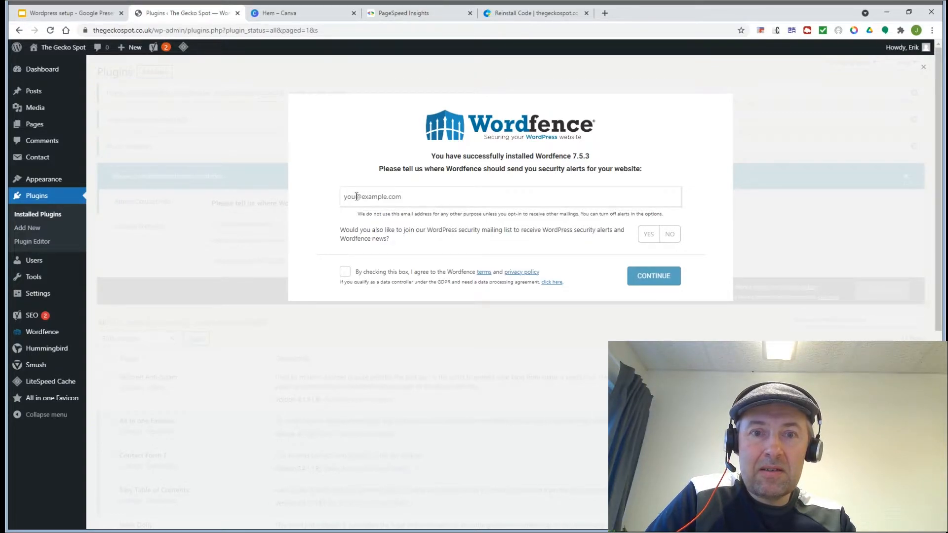
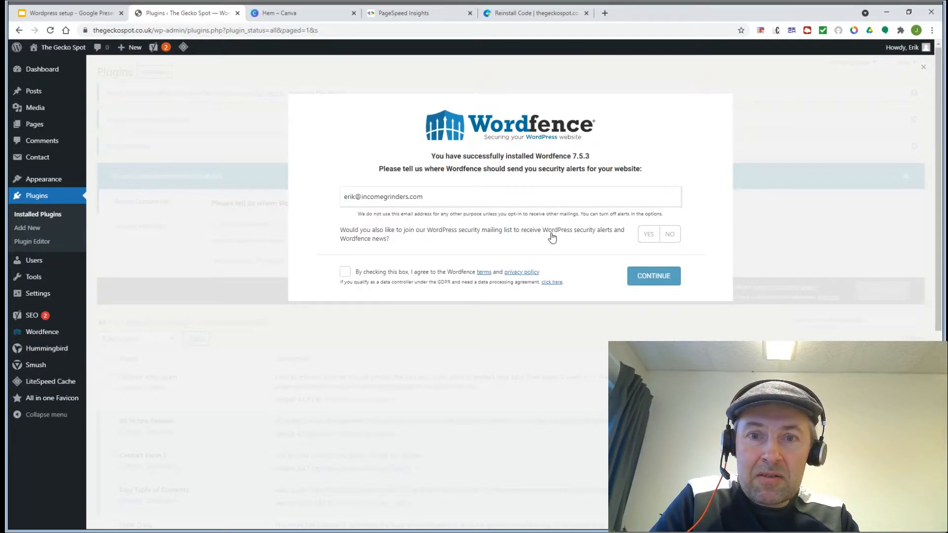
Step: Enter the alert e-mail address, decline the mailing list, accept the terms and skip the premium key
click(670, 238)
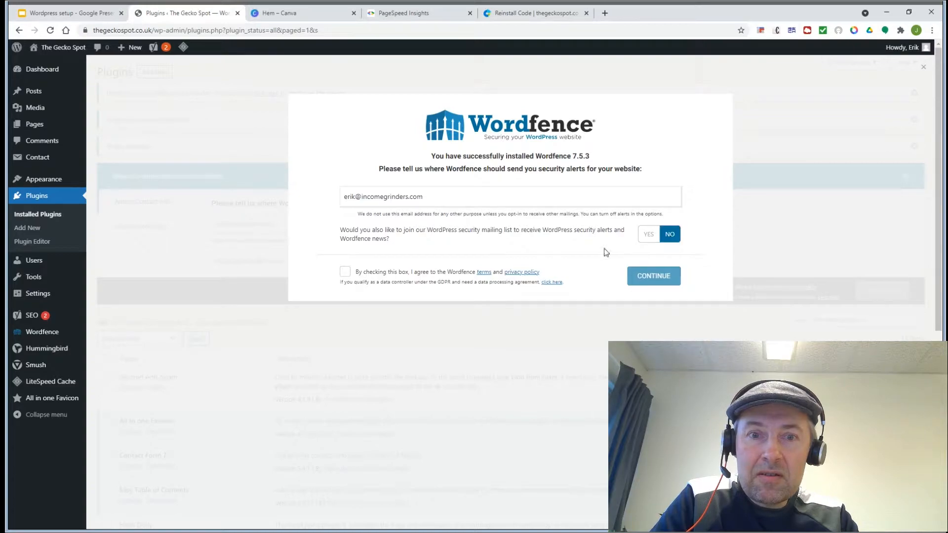
click(345, 273)
click(659, 274)
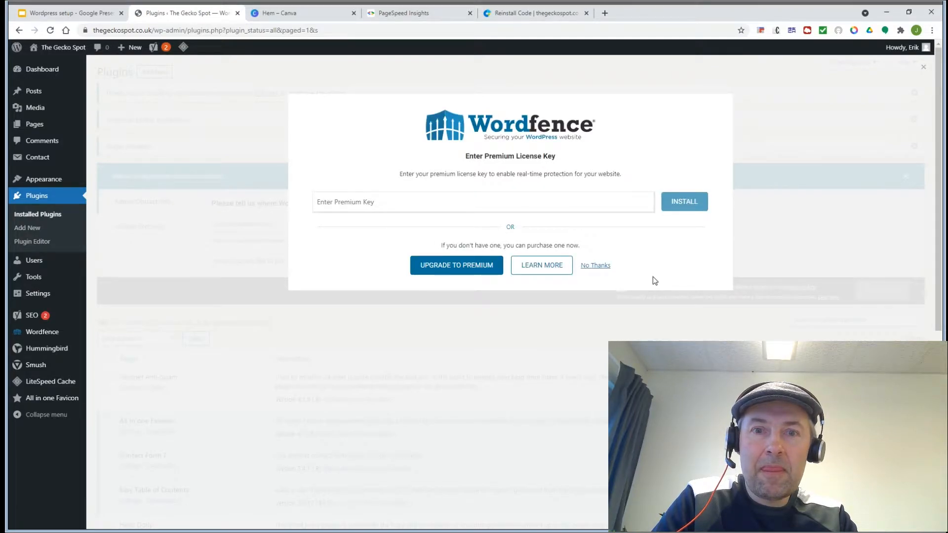
click(594, 266)
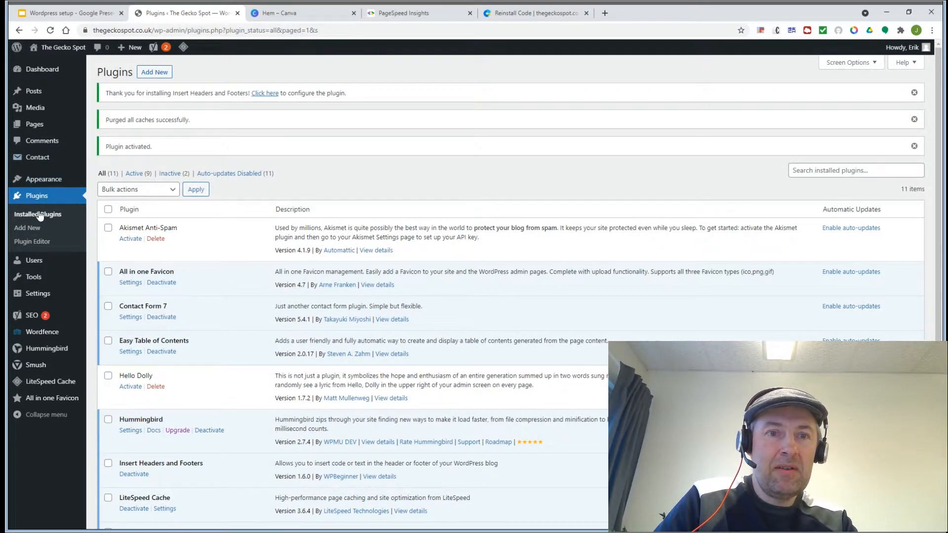
click(151, 76)
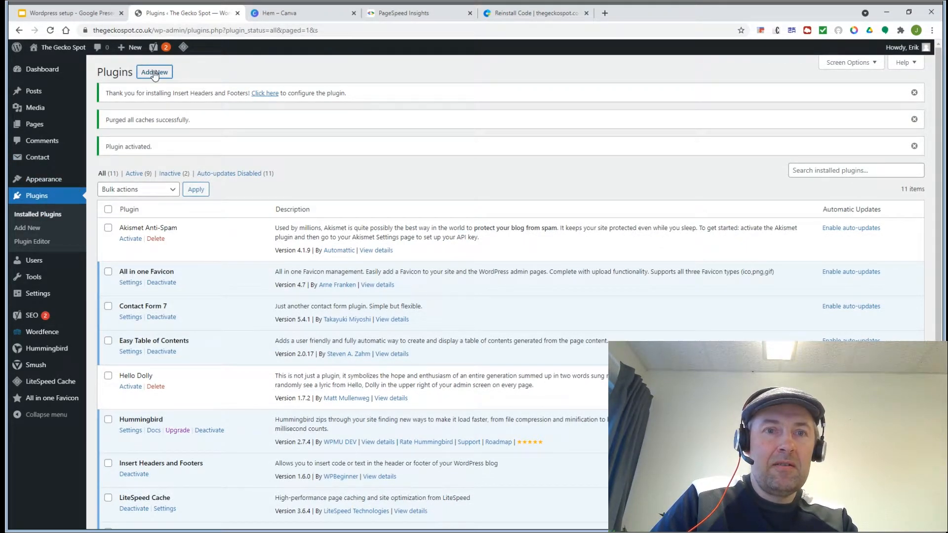
click(66, 15)
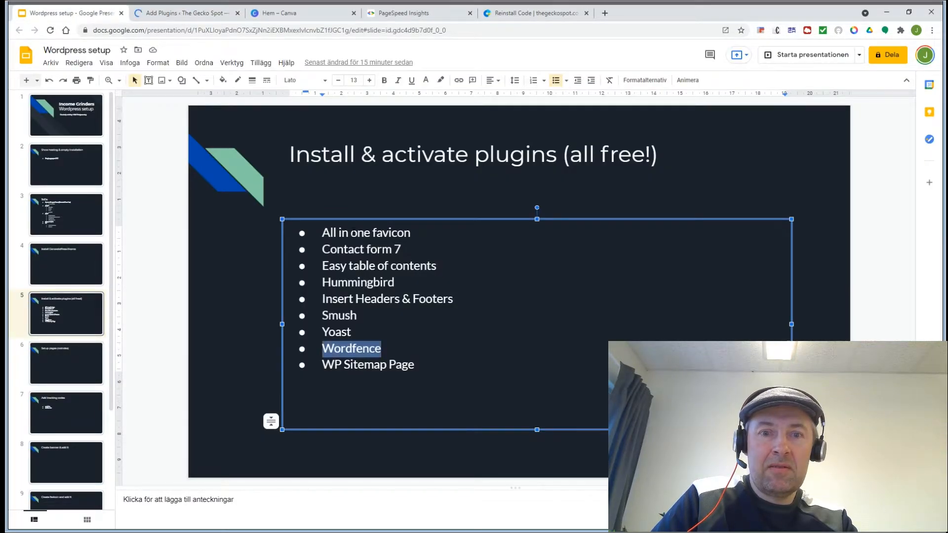
drag(415, 365, 325, 367)
key(ctrl+c)
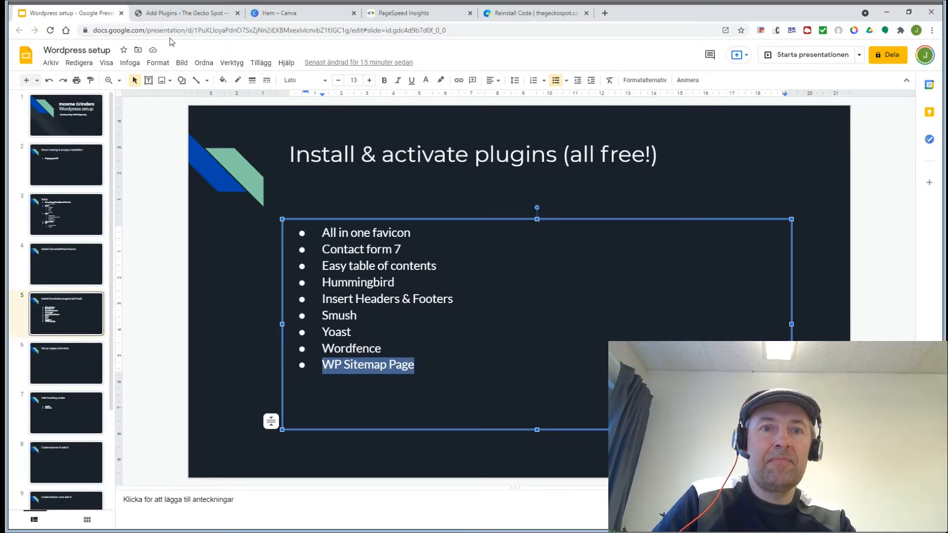
click(156, 15)
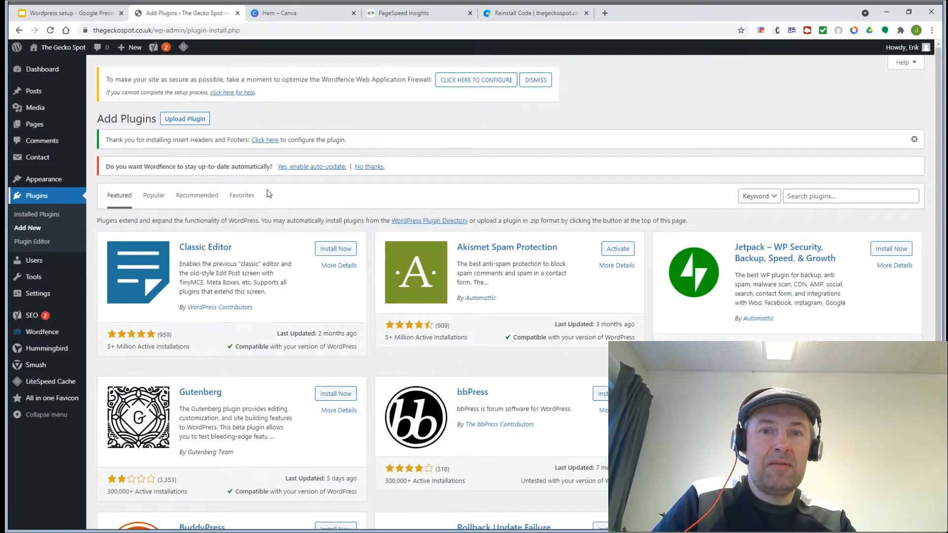
Step: Enable Wordfence auto-updates, then install and activate WP Sitemap Page 1.6.4
click(312, 167)
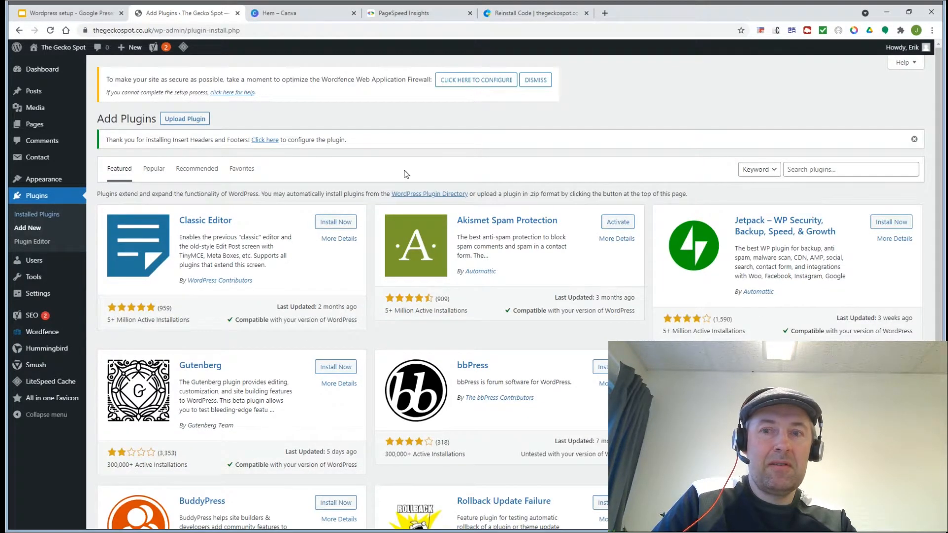
click(844, 172)
key(ctrl+v)
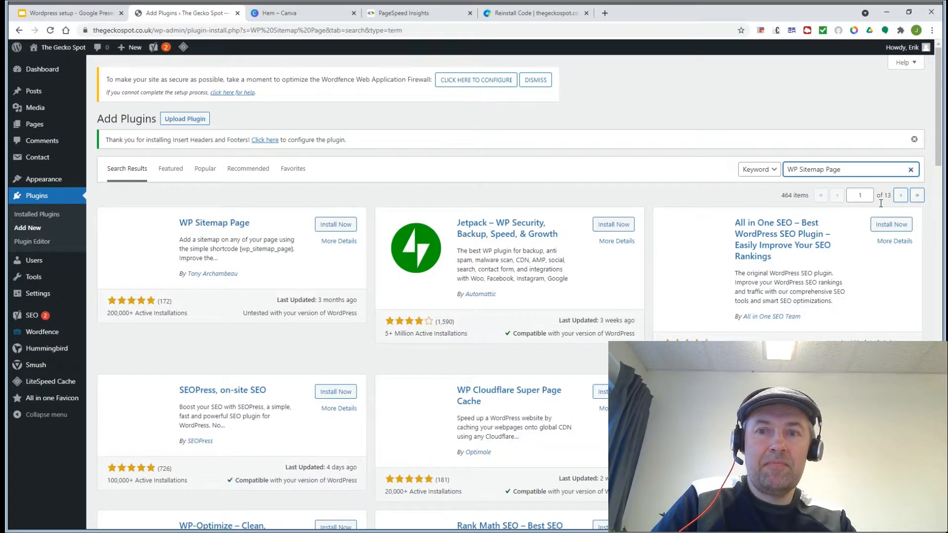
click(336, 225)
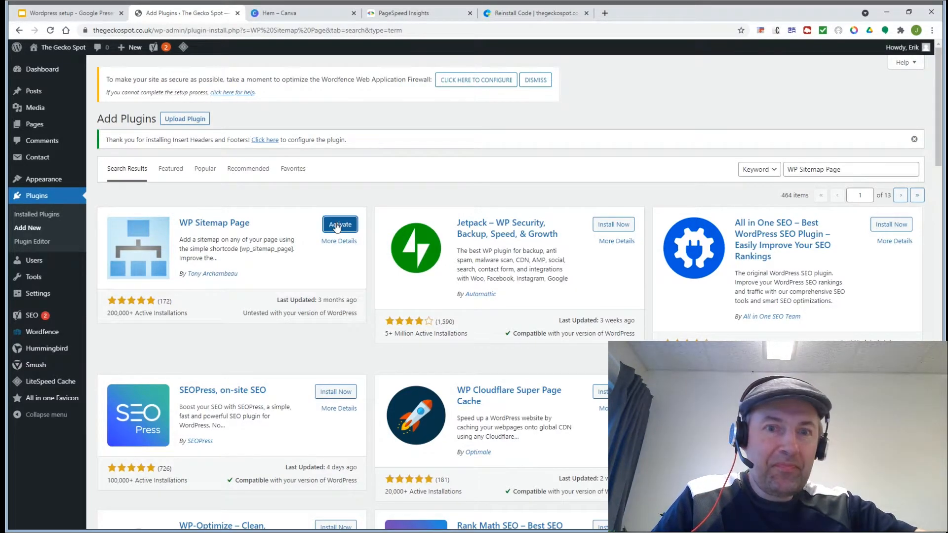
click(336, 225)
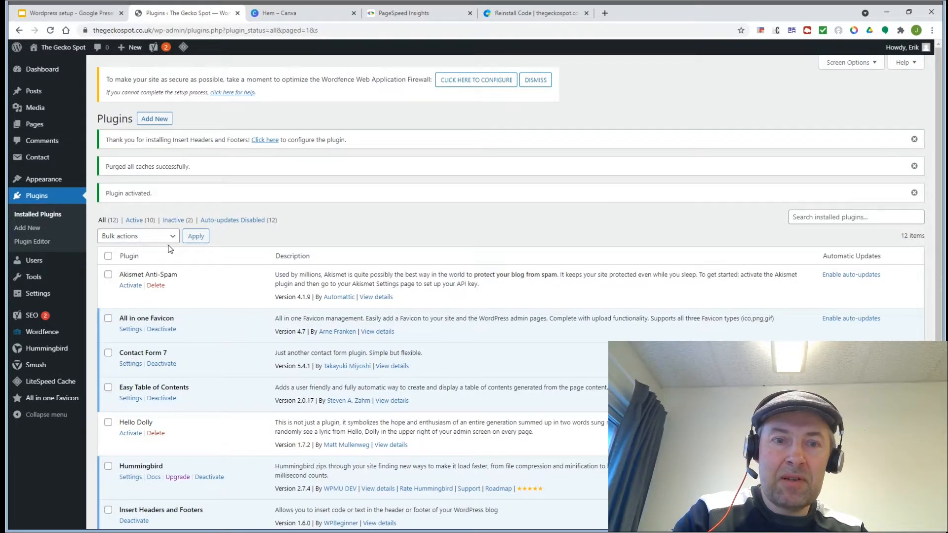
scroll(494, 291, down, 5)
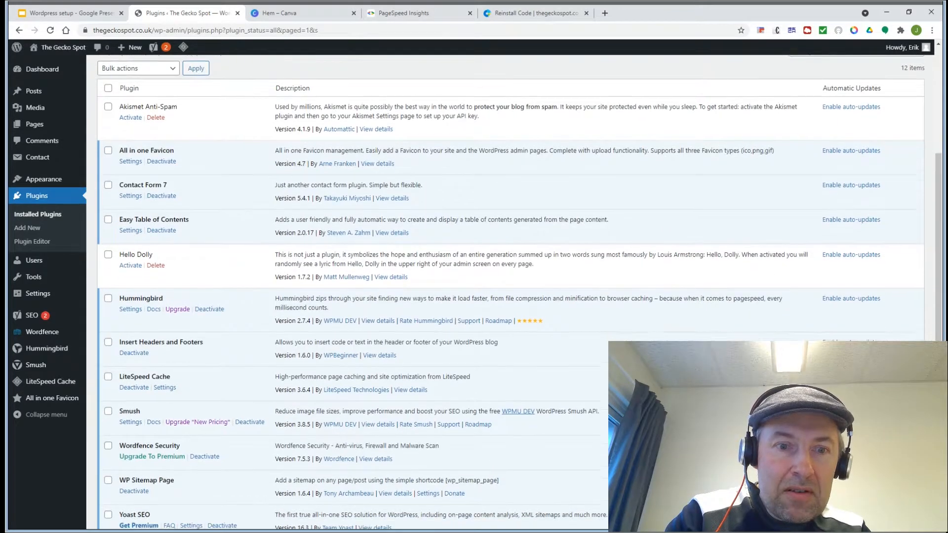
scroll(494, 291, up, 5)
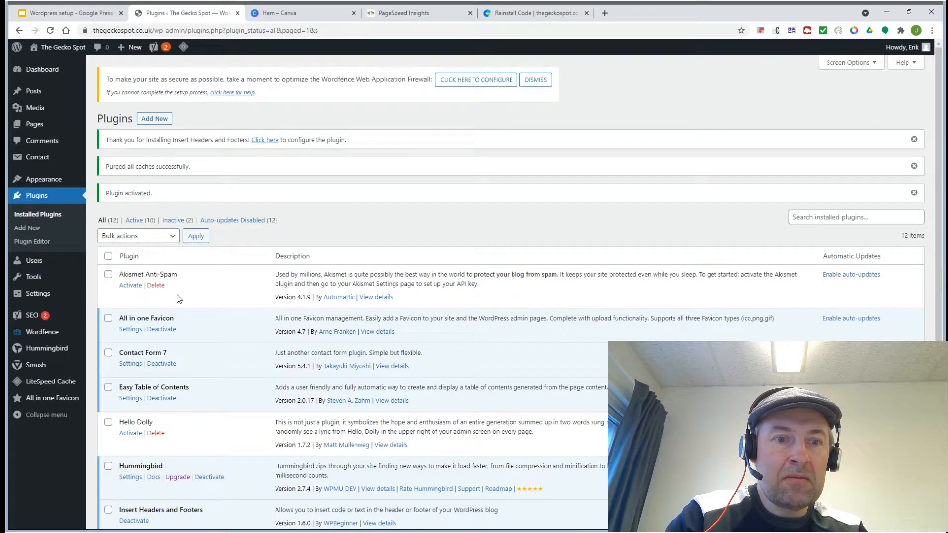
Step: Open the Hummingbird Dashboard from the Hummingbird entry in the admin sidebar
mouse_move(44, 348)
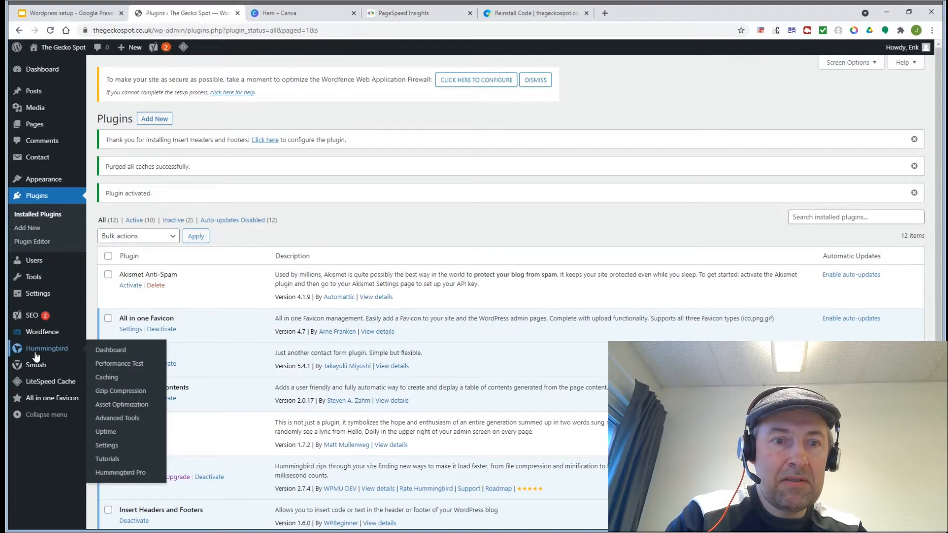
mouse_move(36, 369)
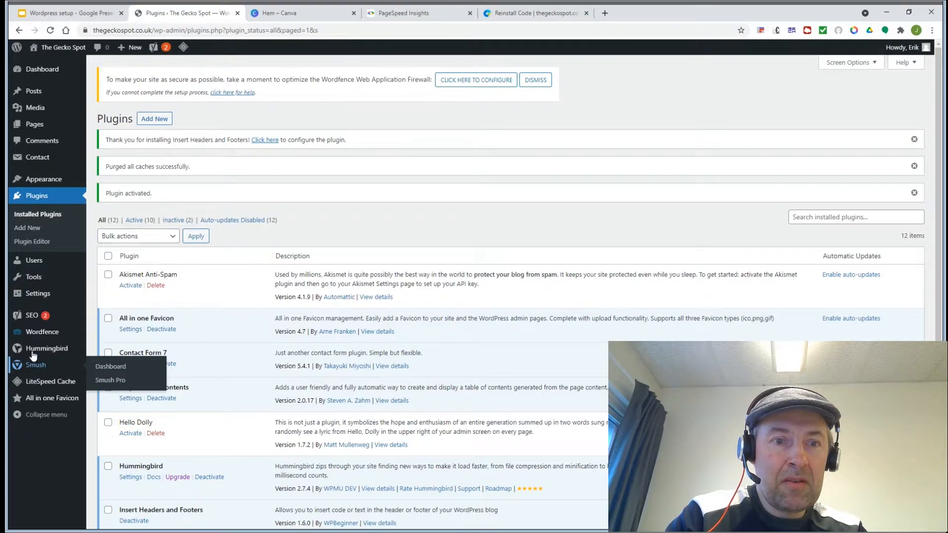
click(100, 354)
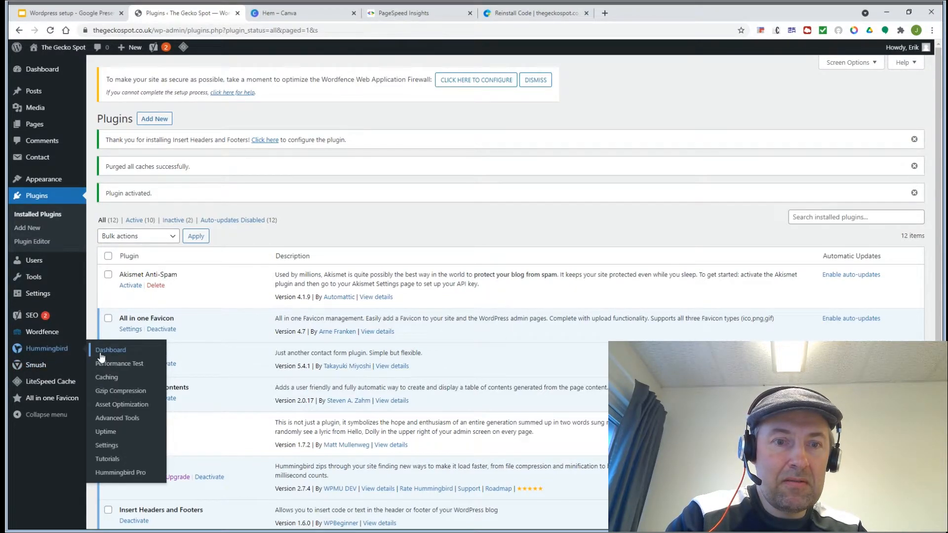
click(100, 355)
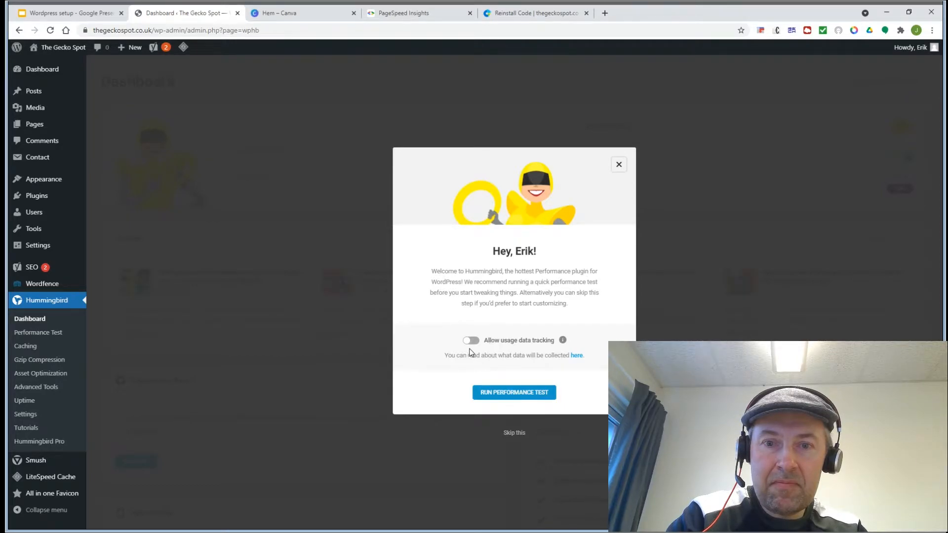
Step: Run Hummingbird's first performance test, review its 100-score audits, and go to the Smush dashboard
click(519, 394)
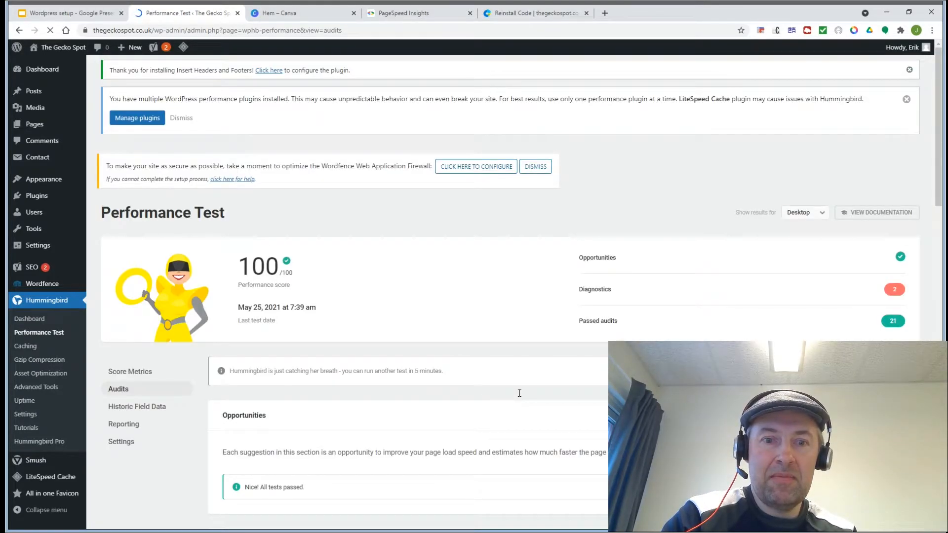
scroll(519, 393, down, 3)
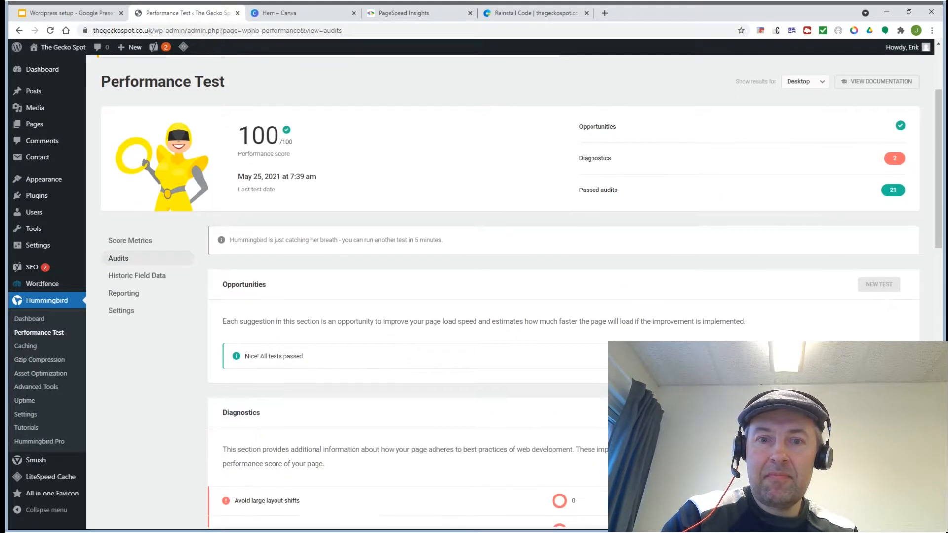
scroll(518, 291, down, 3)
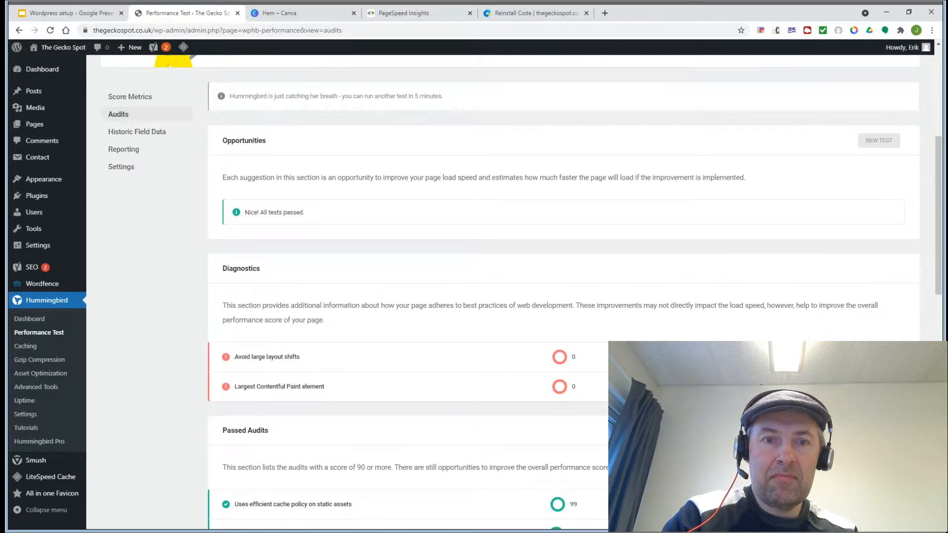
scroll(519, 291, down, 10)
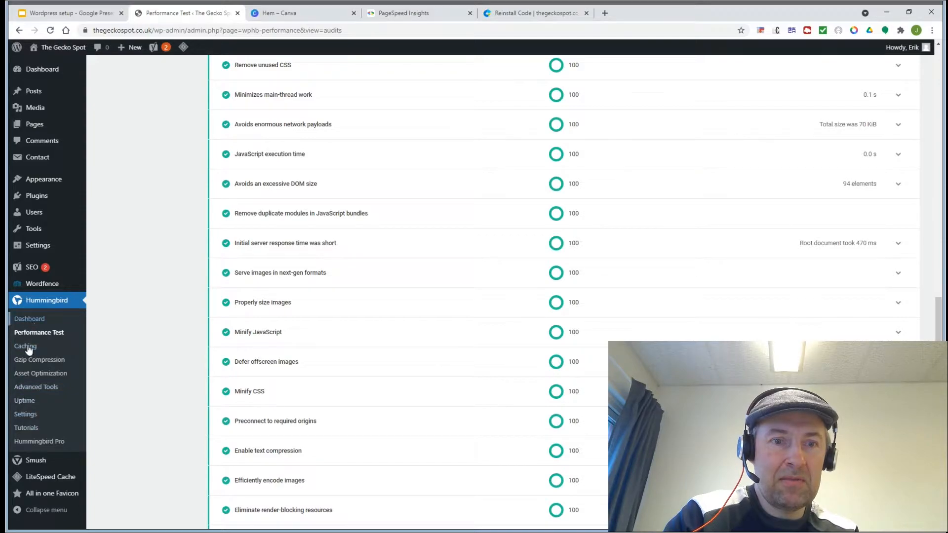
scroll(43, 417, down, 3)
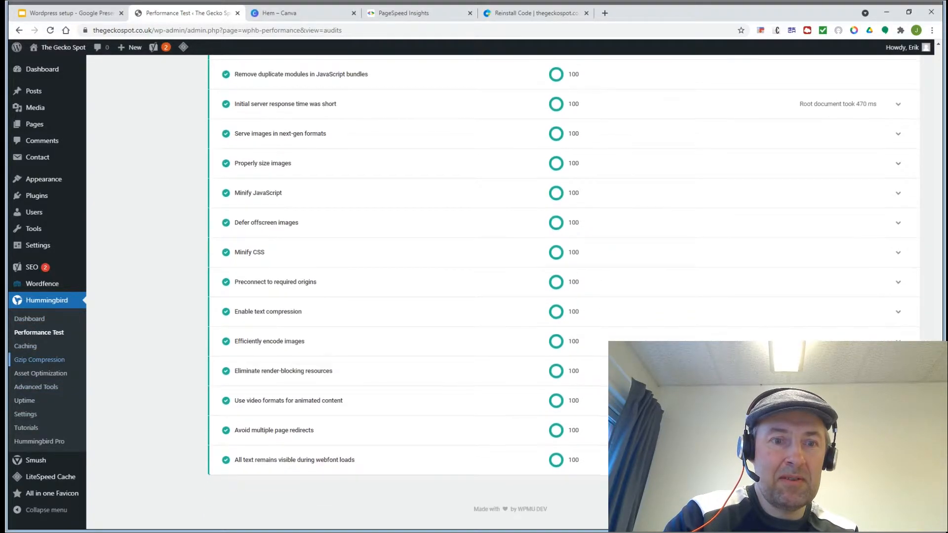
click(38, 461)
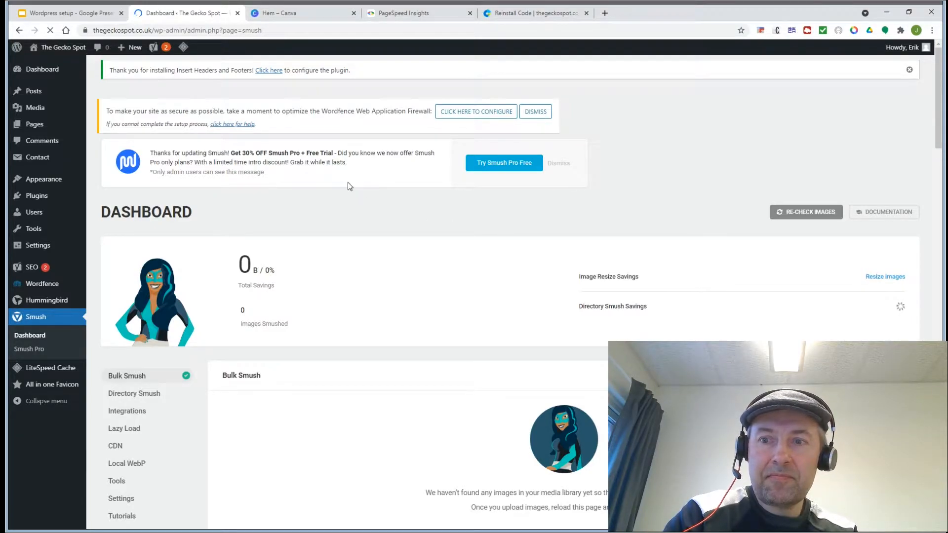
Step: Complete the Smush setup wizard keeping automatic compression, metadata stripping and lazy loading on
scroll(347, 185, down, 4)
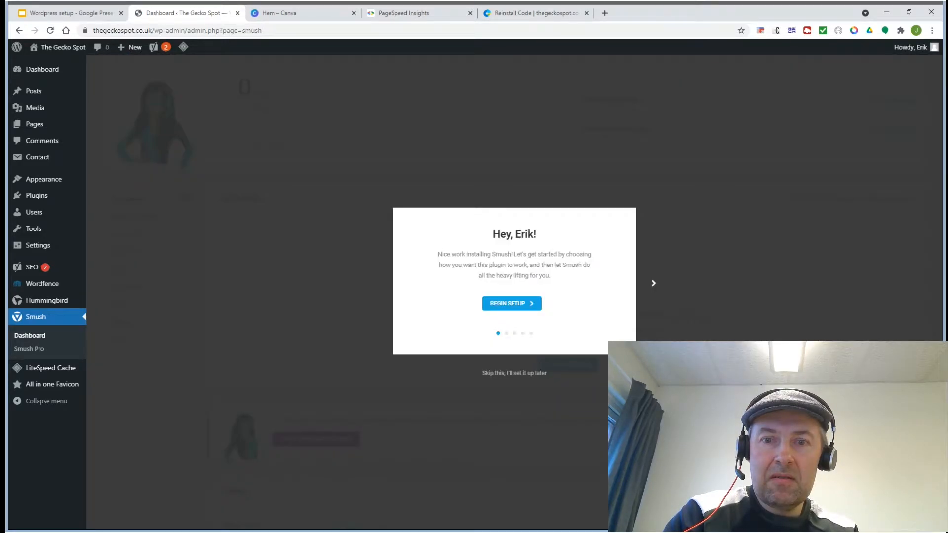
click(496, 344)
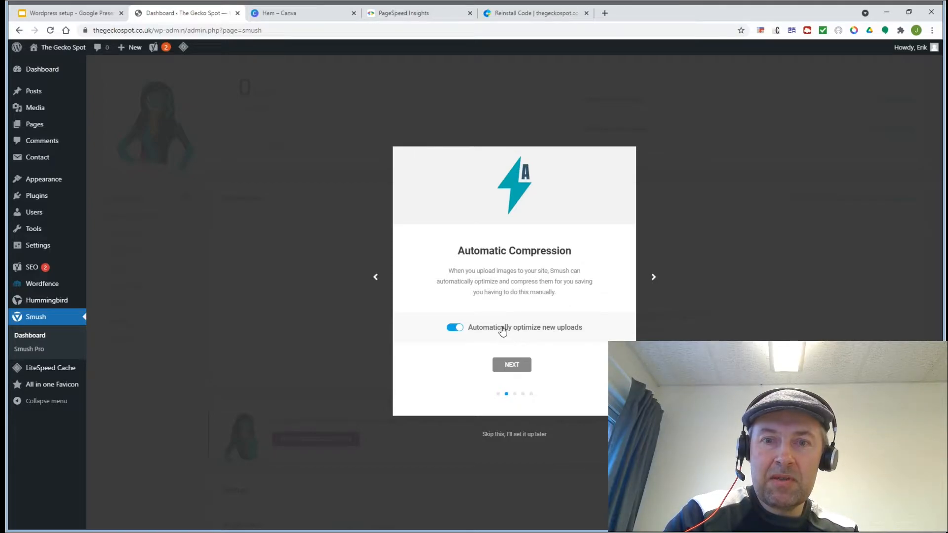
click(512, 366)
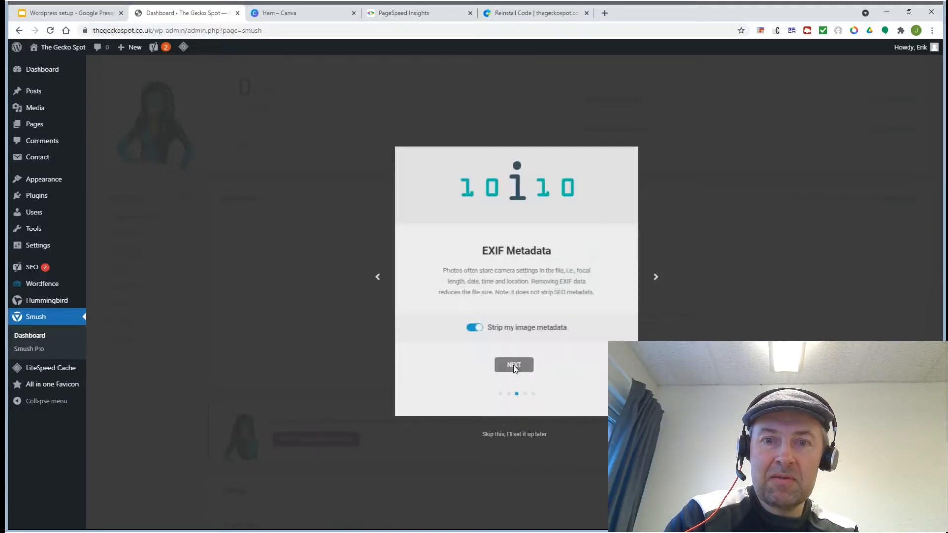
click(512, 365)
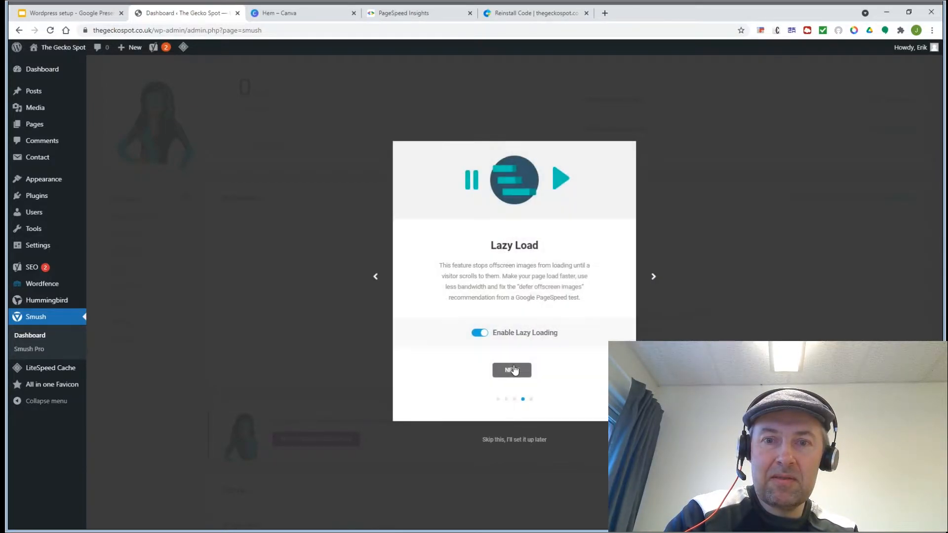
click(514, 369)
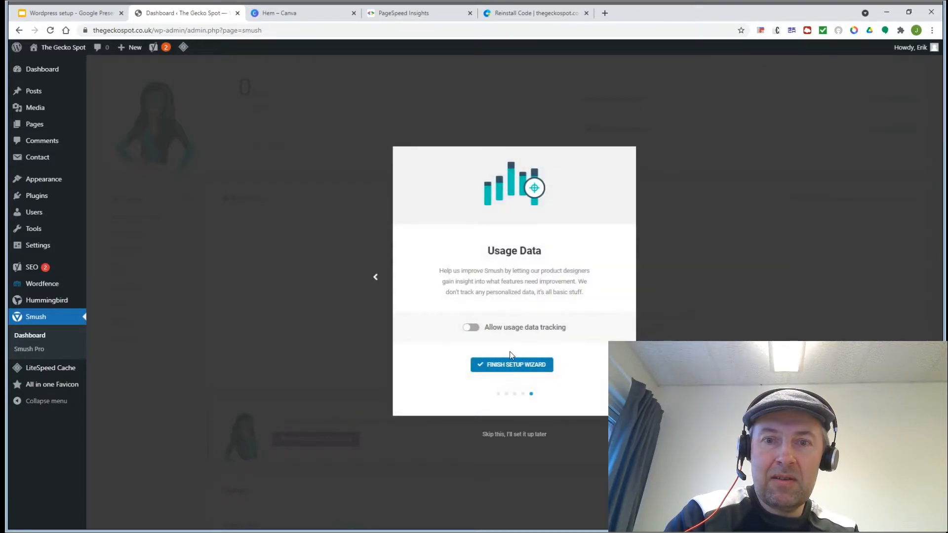
click(506, 365)
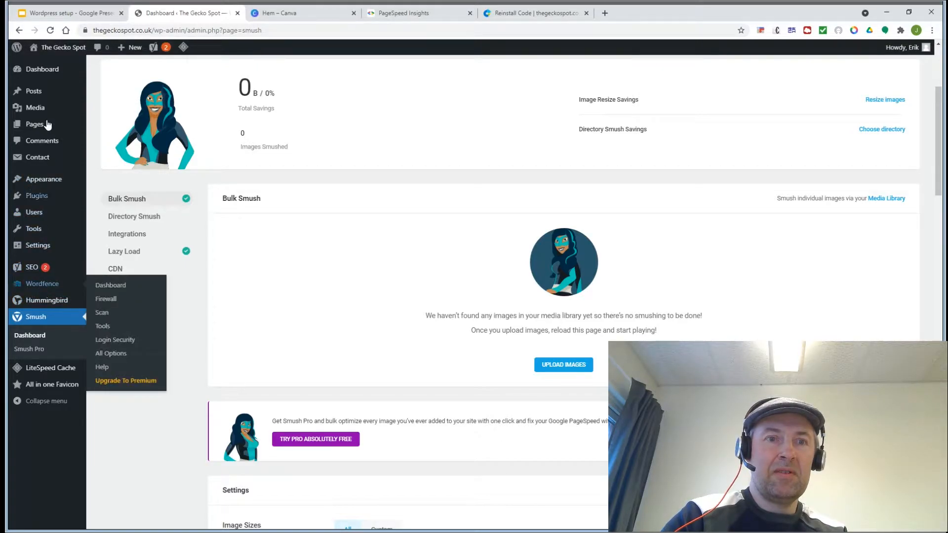
click(47, 72)
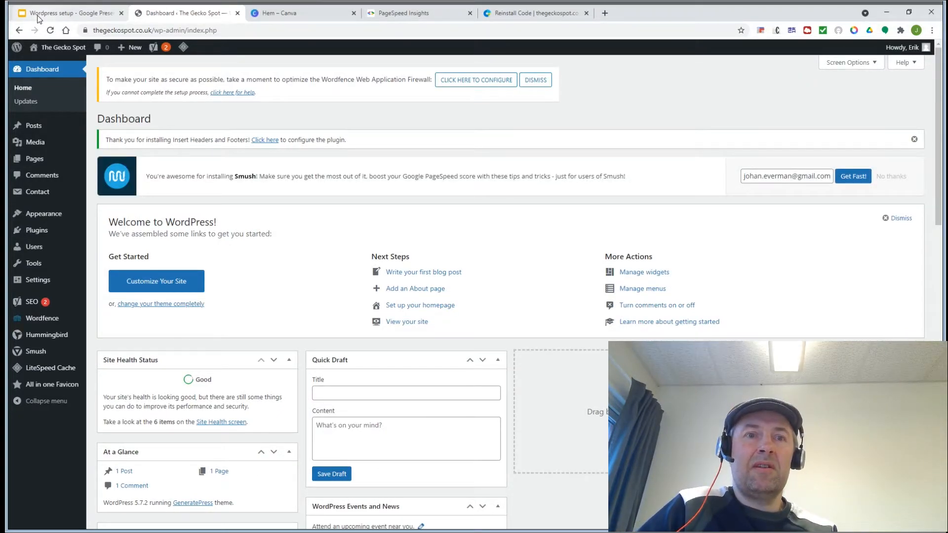
Step: Return to the Wordpress setup deck and place the caret after the Smush bullet
click(38, 17)
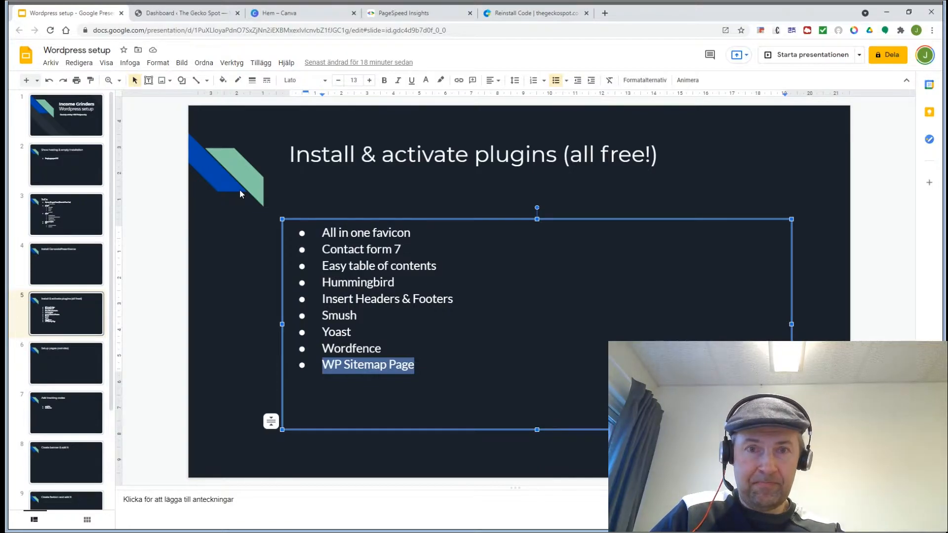
scroll(67, 296, down, 3)
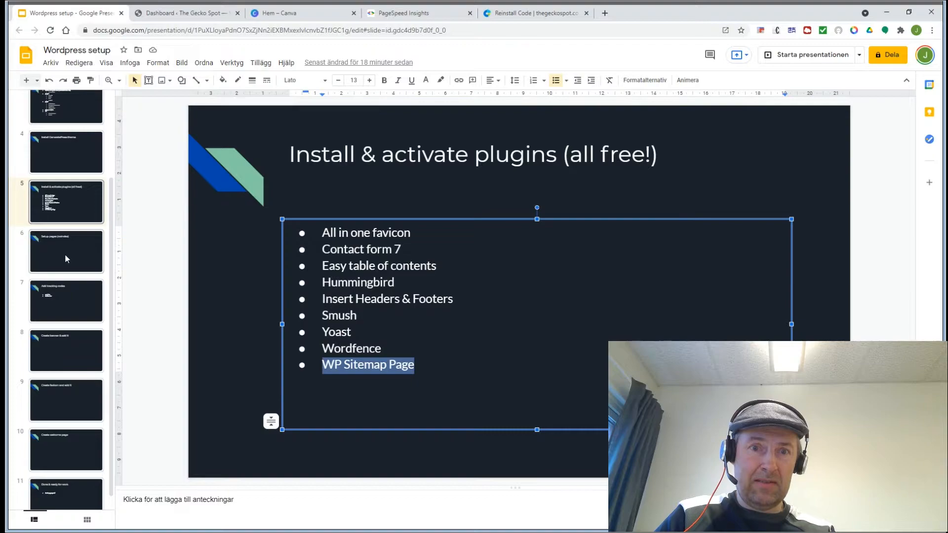
click(357, 316)
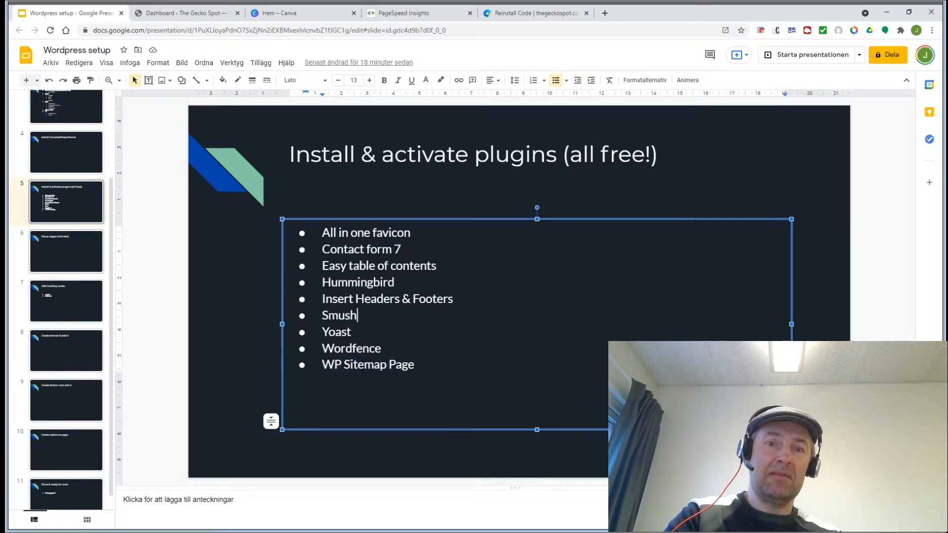
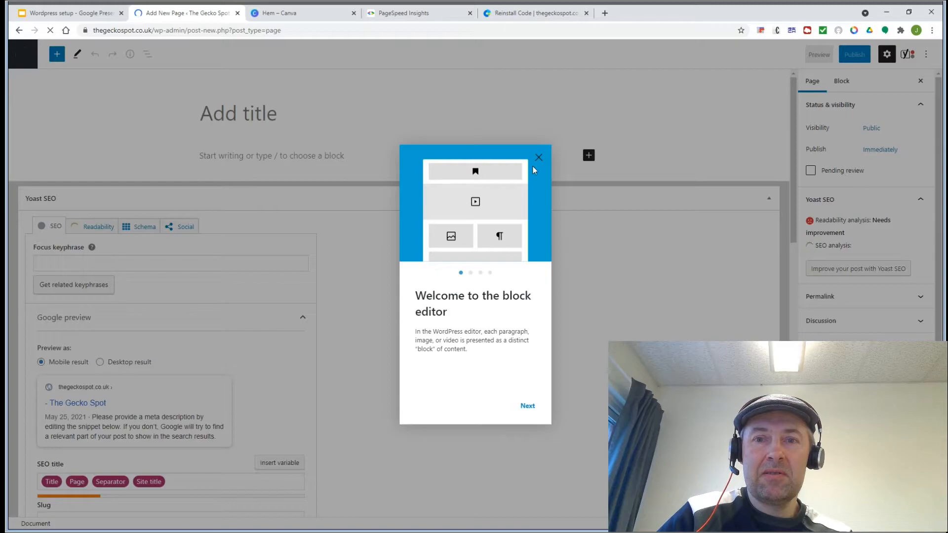
Step: Title a new page 'Contact' with the paragraph 'Please contact us below if you have any questions.'
click(538, 157)
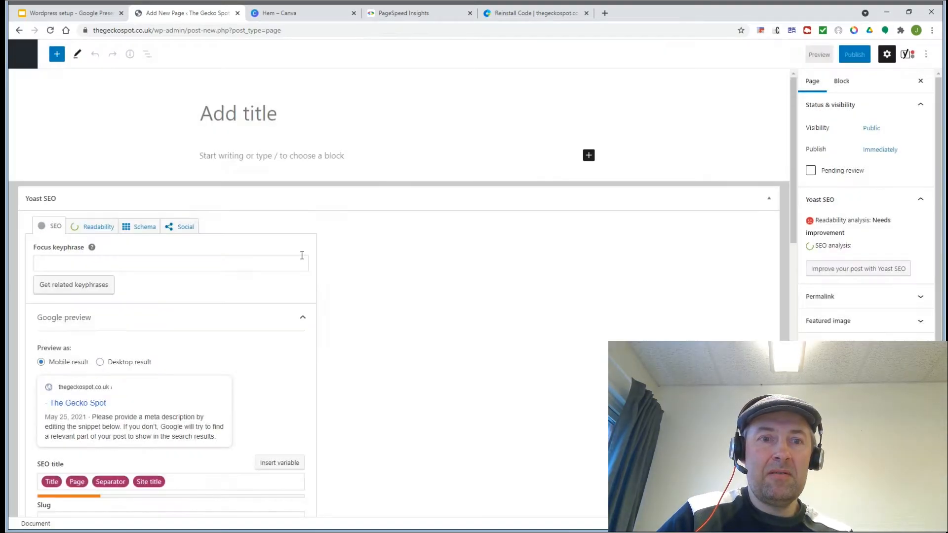
click(237, 111)
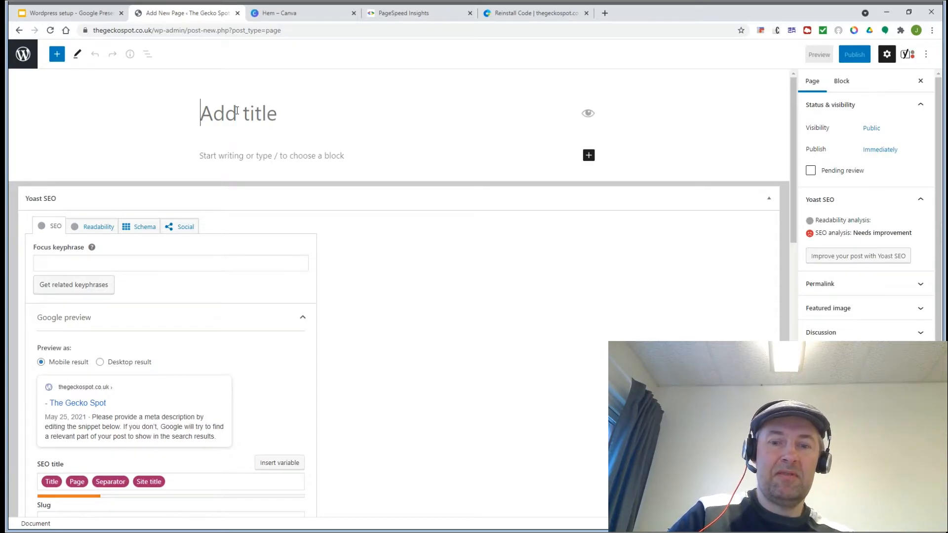
text(Cont)
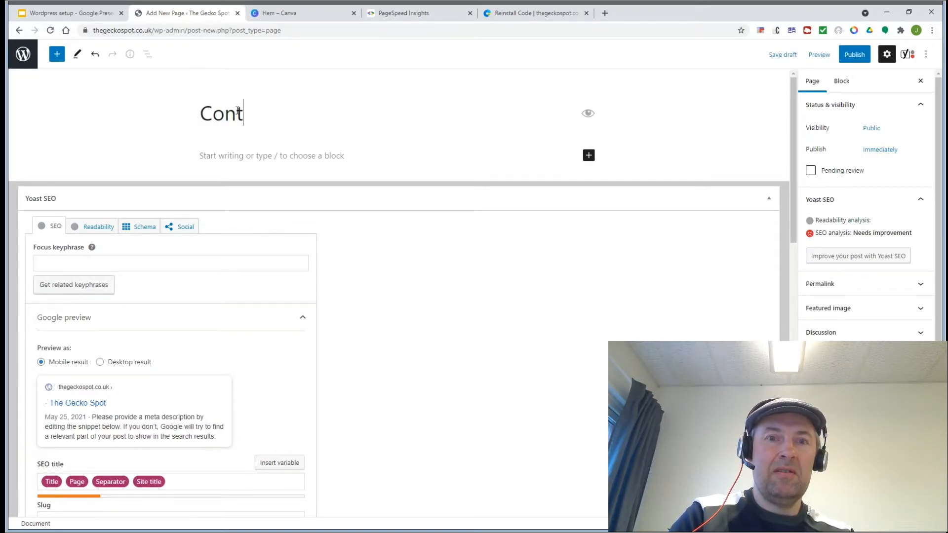
text(act)
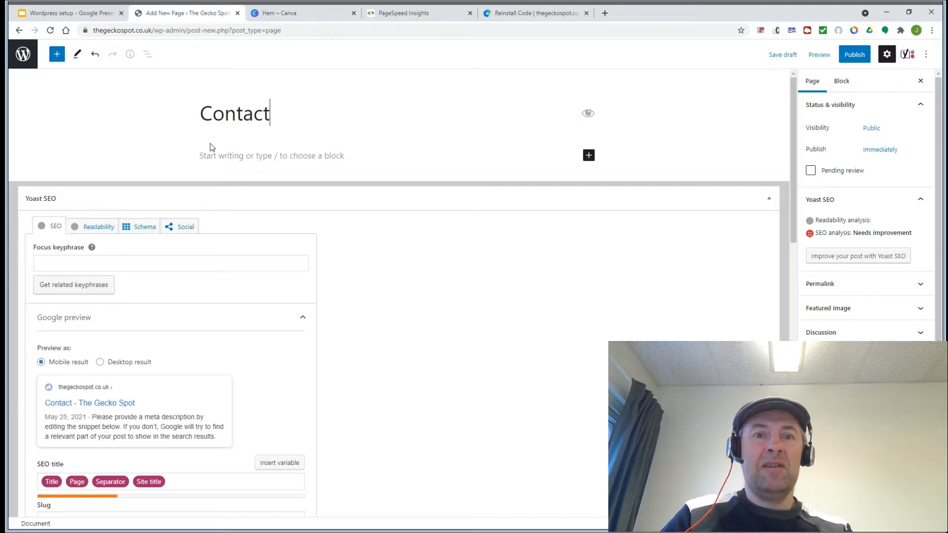
click(212, 155)
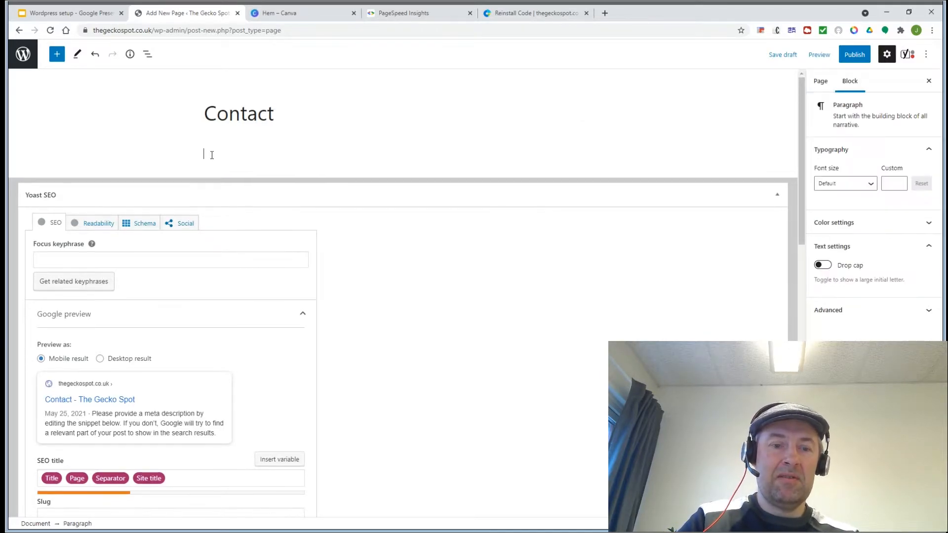
text(Pleas)
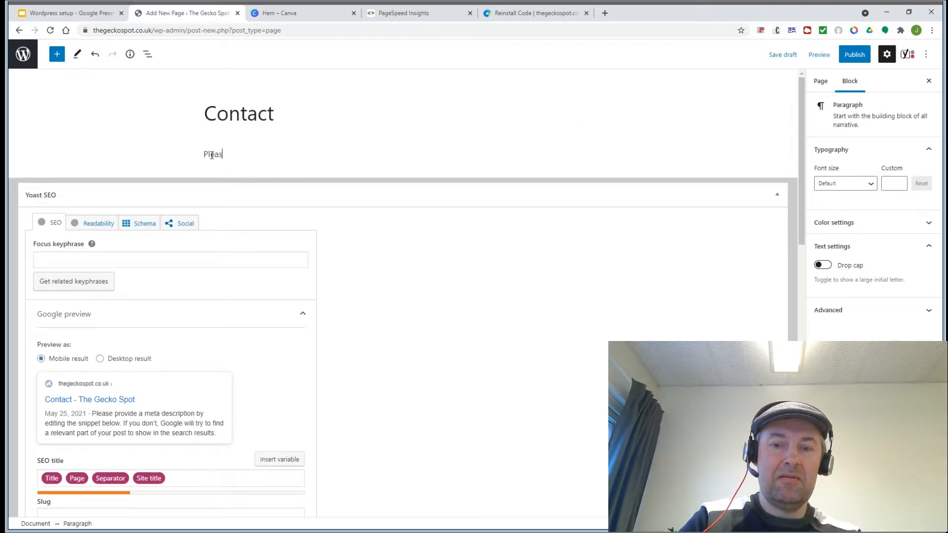
text(e contact us below )
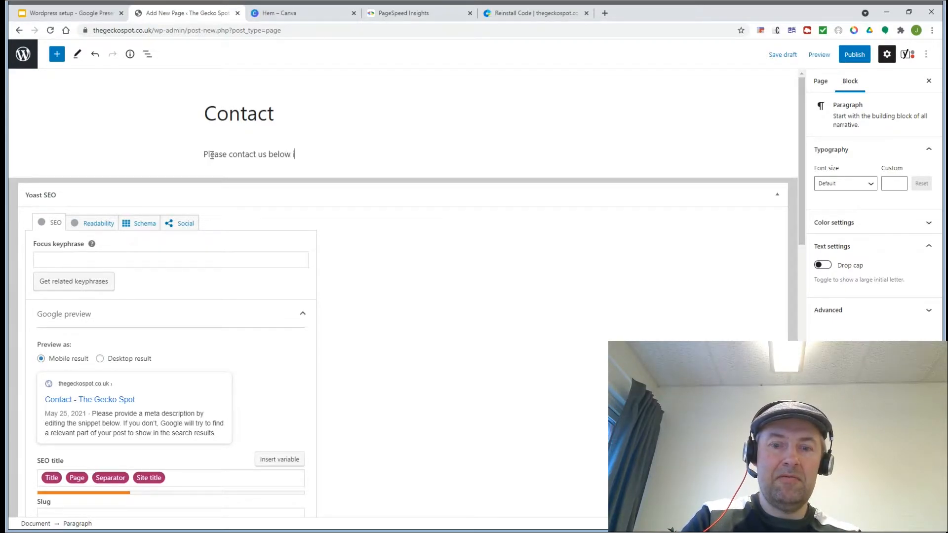
text(if you have a)
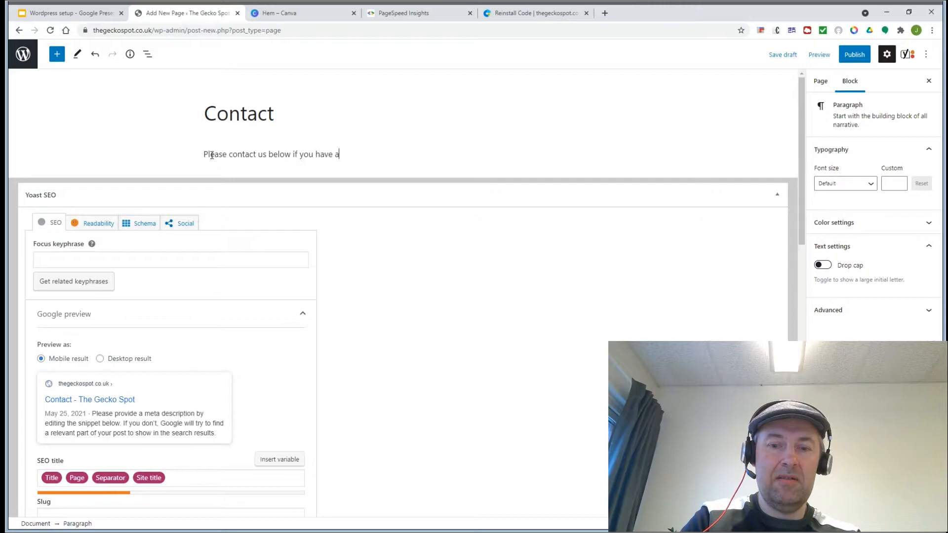
text(ny qu)
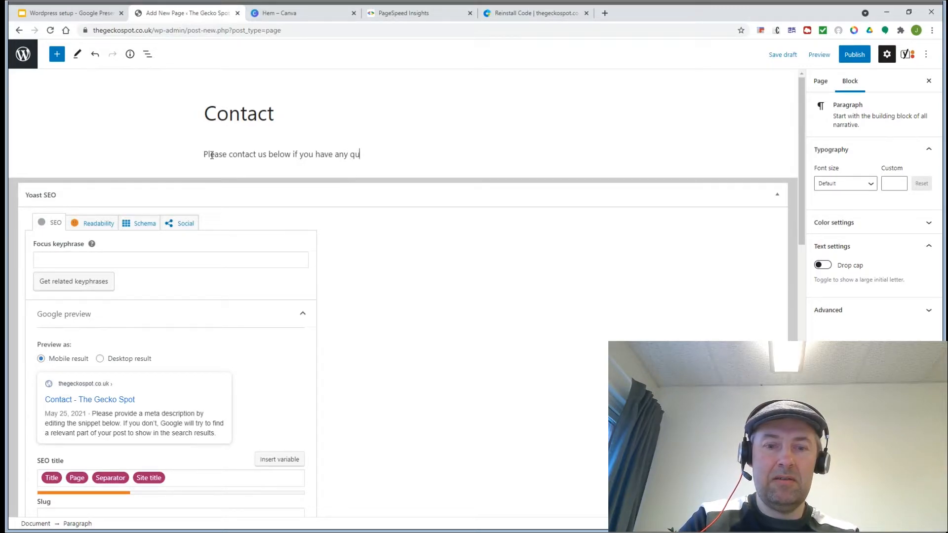
text(estions.)
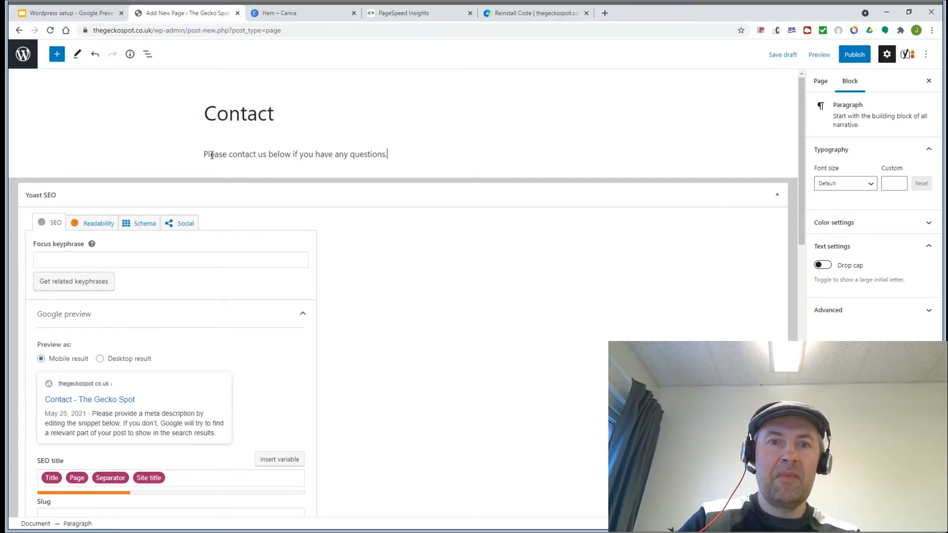
key(Return)
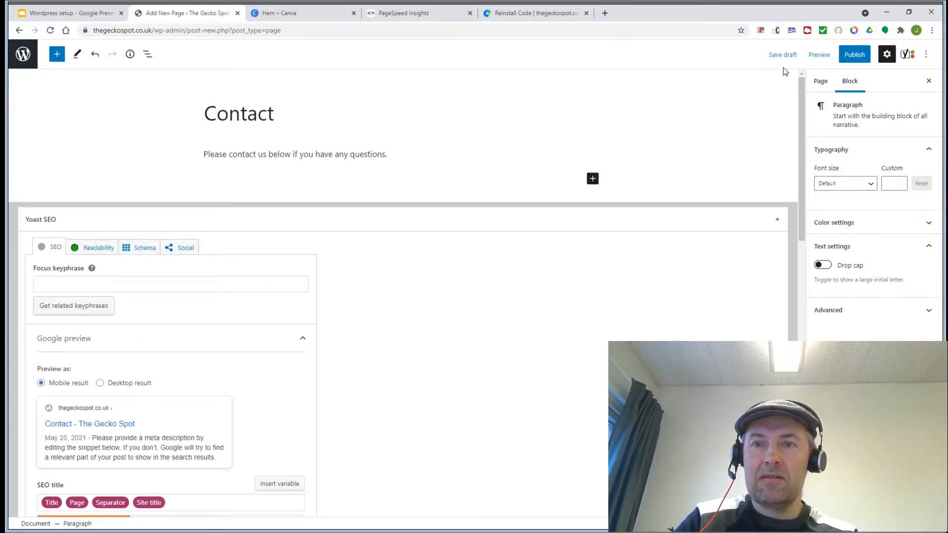
Step: Publish the Contact page and return to the WordPress admin
click(856, 57)
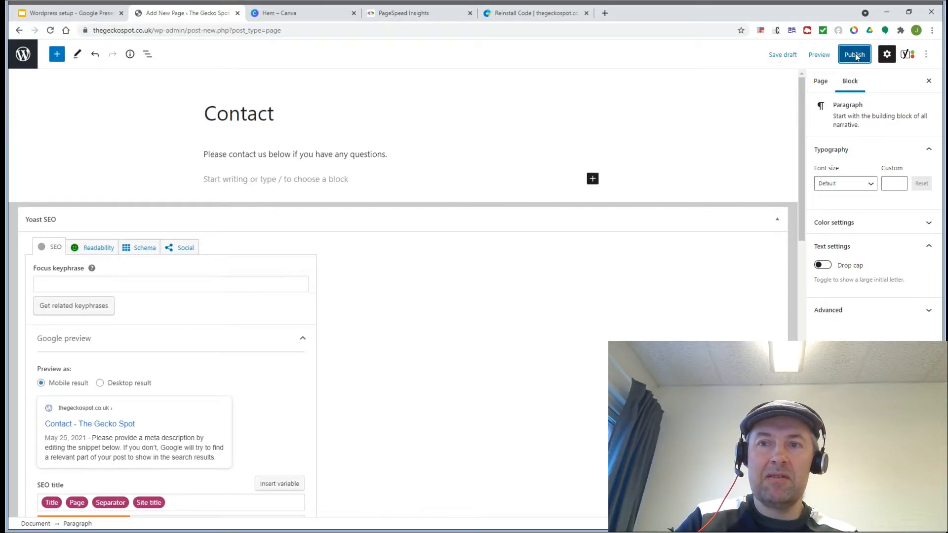
click(852, 53)
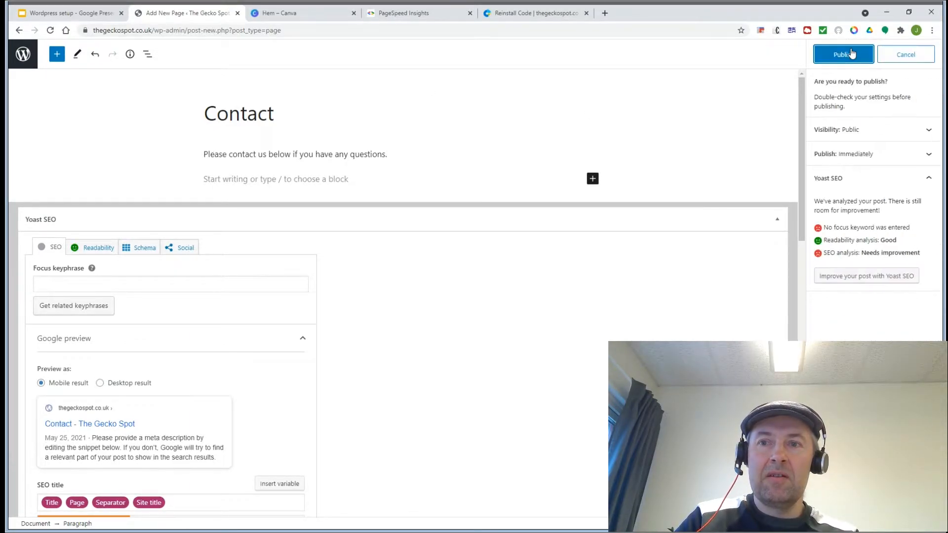
click(844, 57)
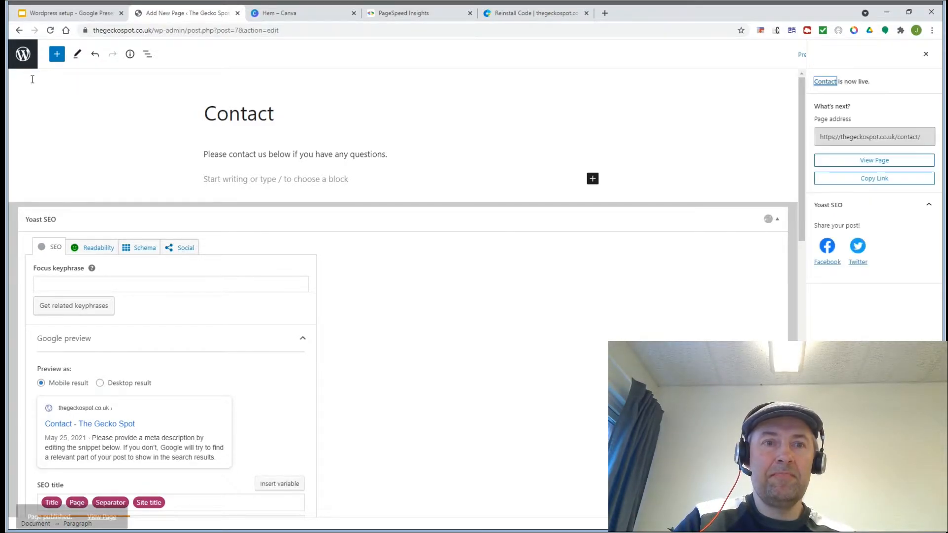
click(22, 54)
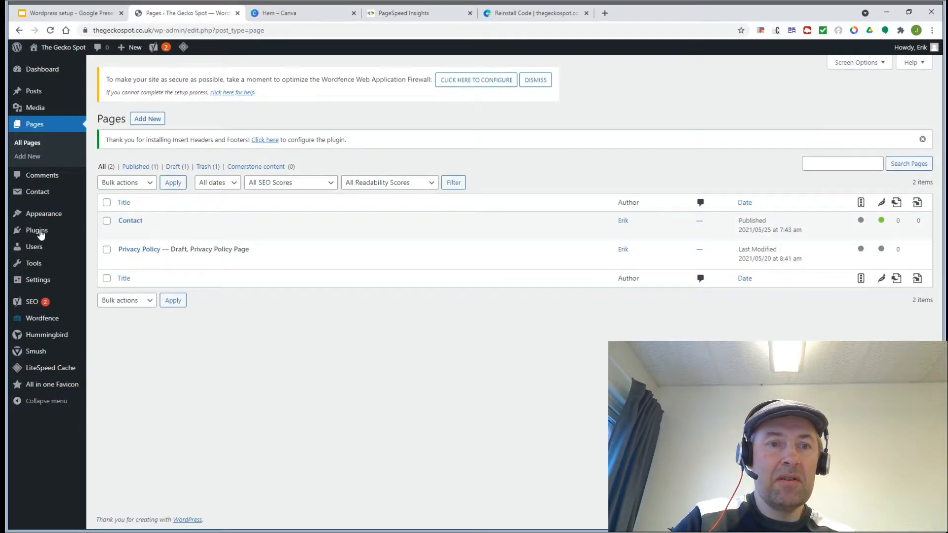
mouse_move(41, 234)
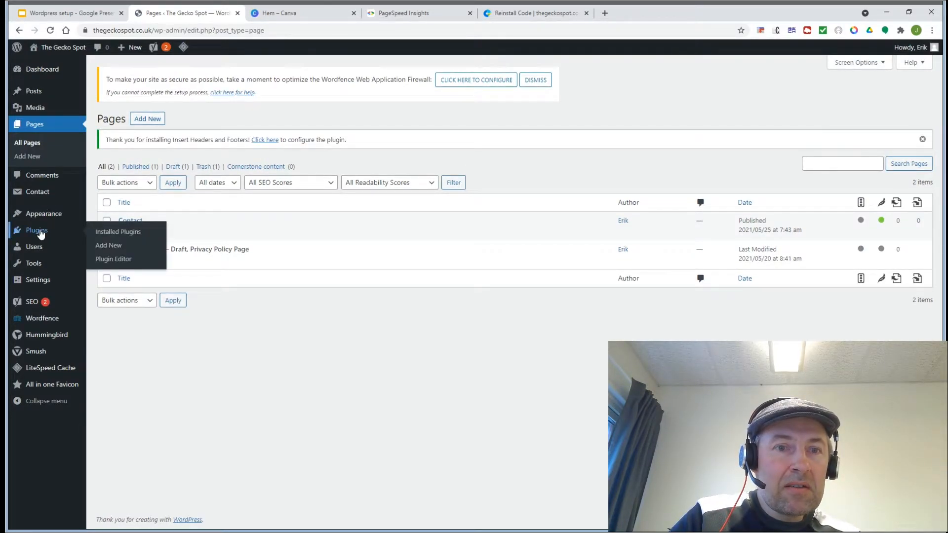
click(37, 194)
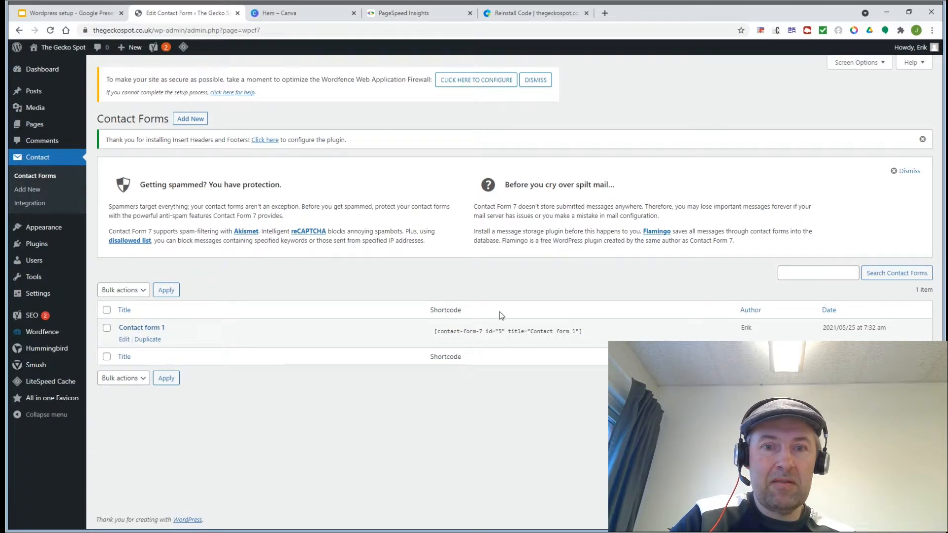
click(585, 331)
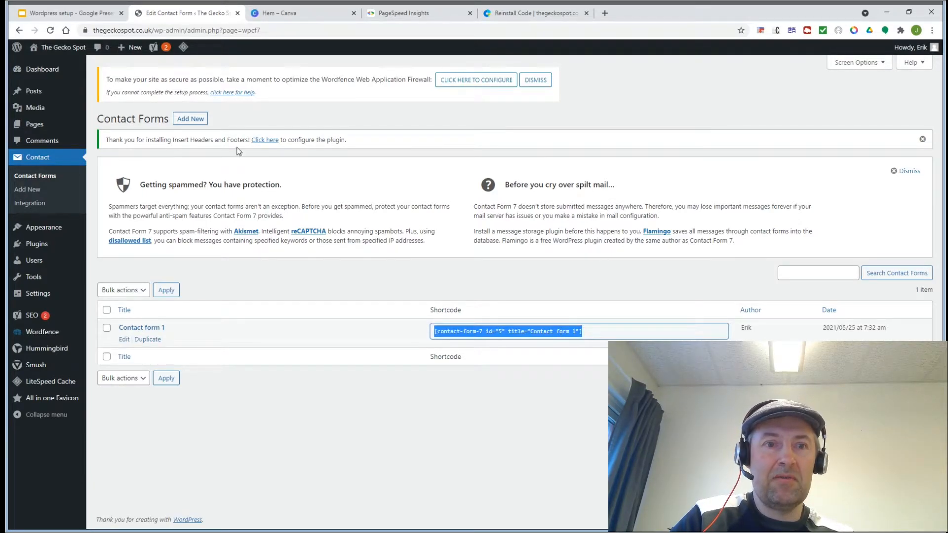
mouse_move(28, 127)
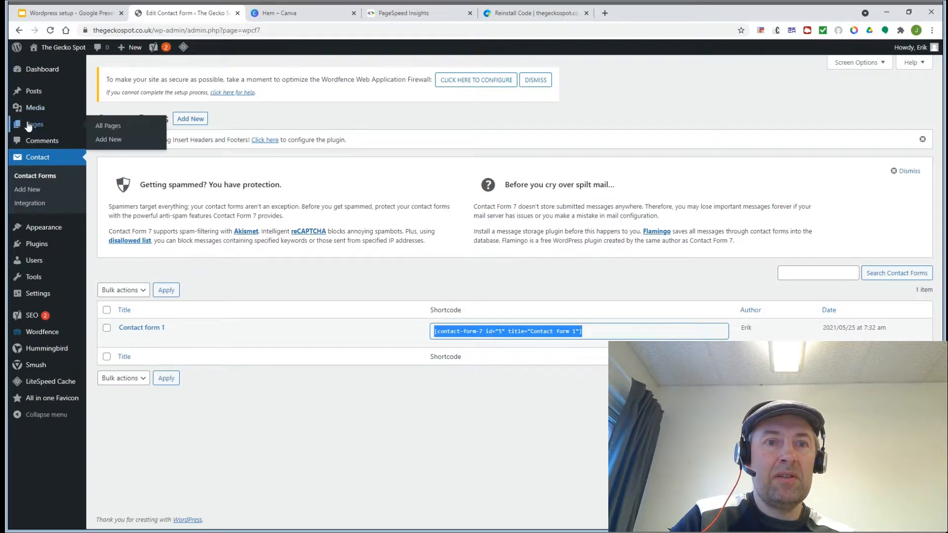
click(106, 126)
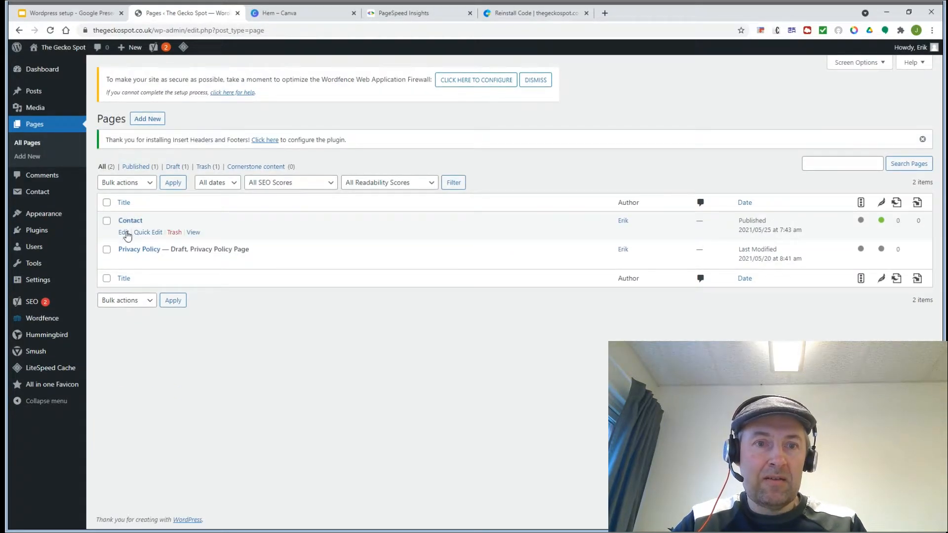
Step: Embed Contact form 1 in the Contact page with a Contact Form 7 block and update it
click(124, 233)
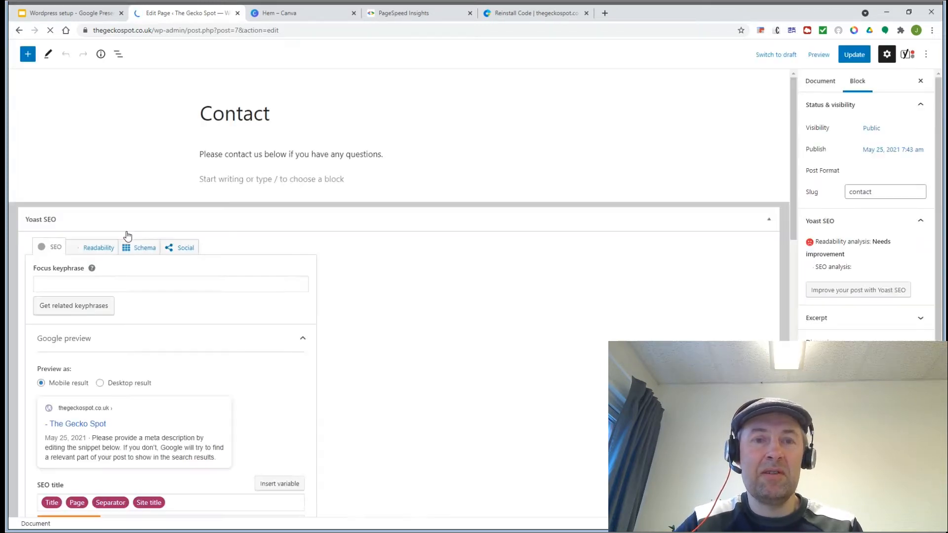
click(229, 179)
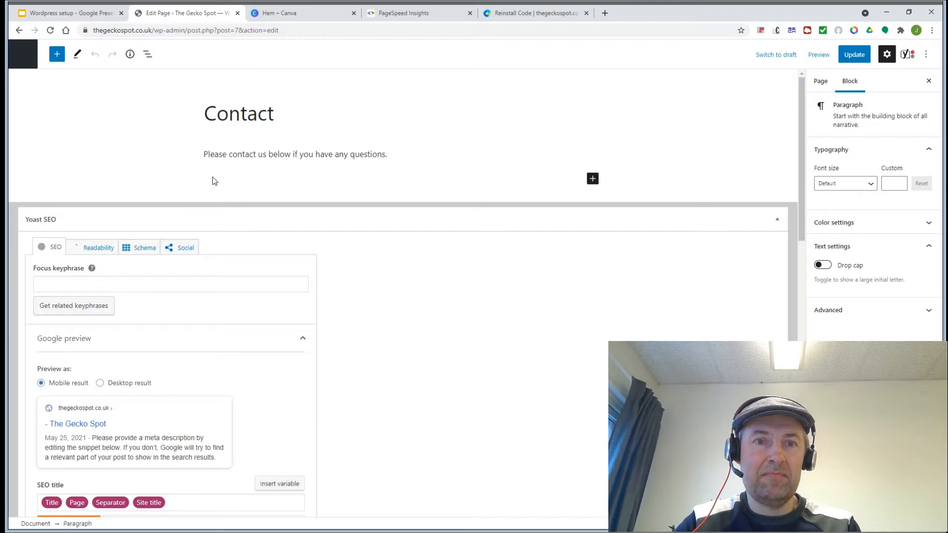
key(ctrl+v)
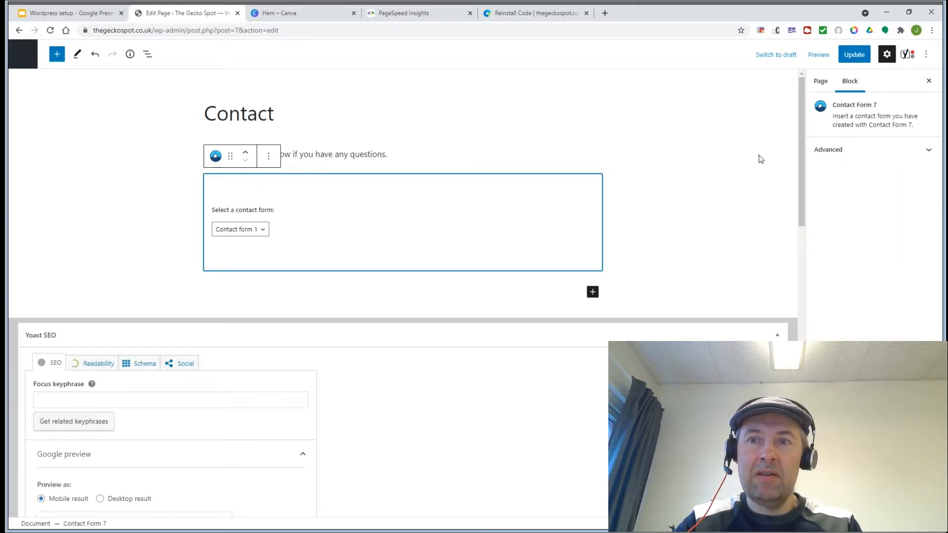
click(850, 56)
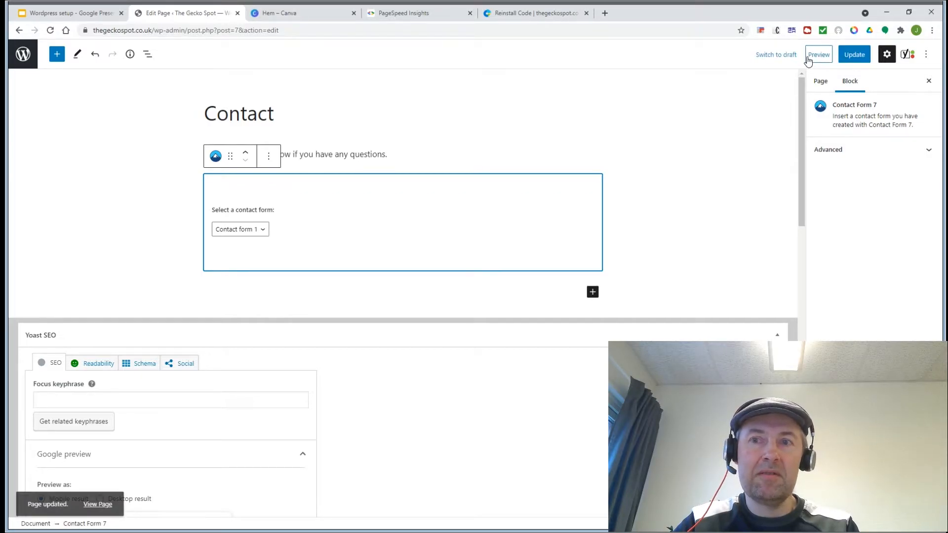
Step: Preview the Contact page in a new tab, then return to Pages and the ToDo slide
click(810, 57)
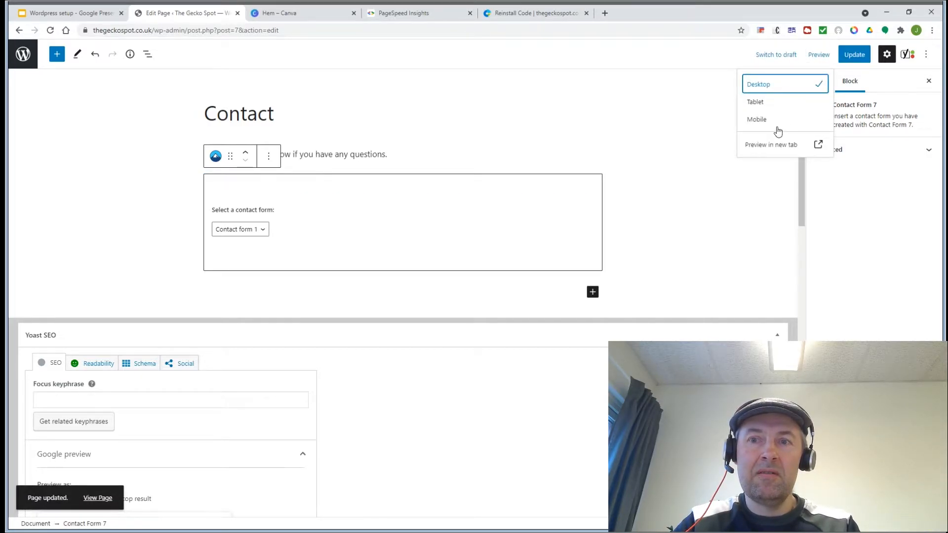
click(773, 144)
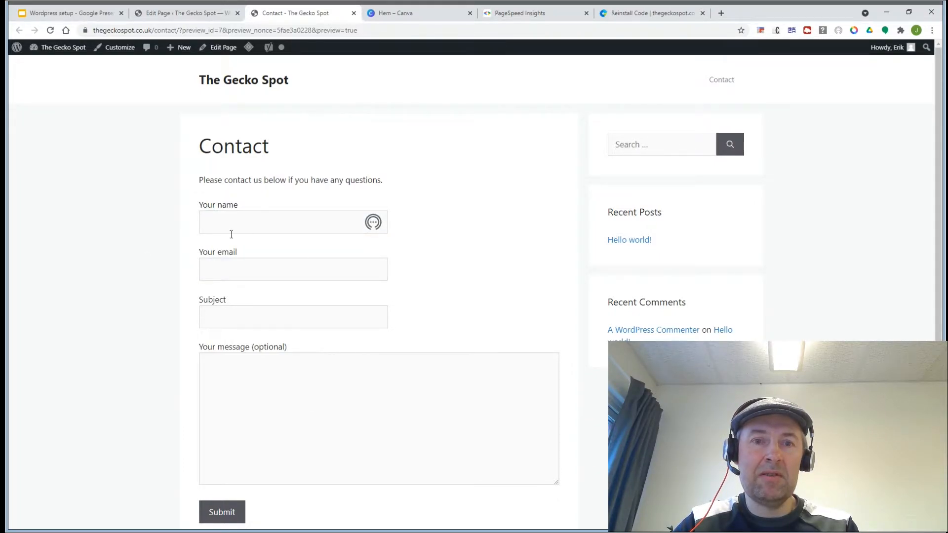
click(354, 13)
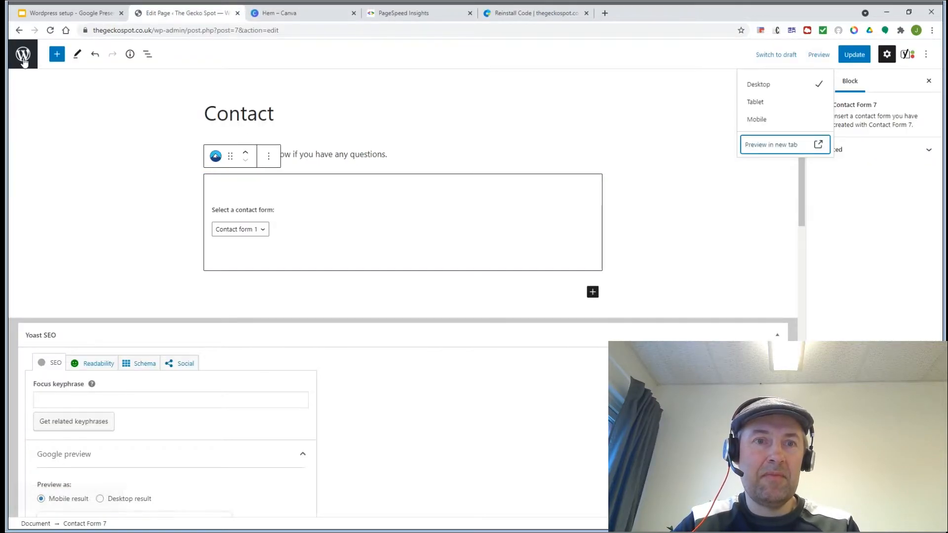
click(19, 31)
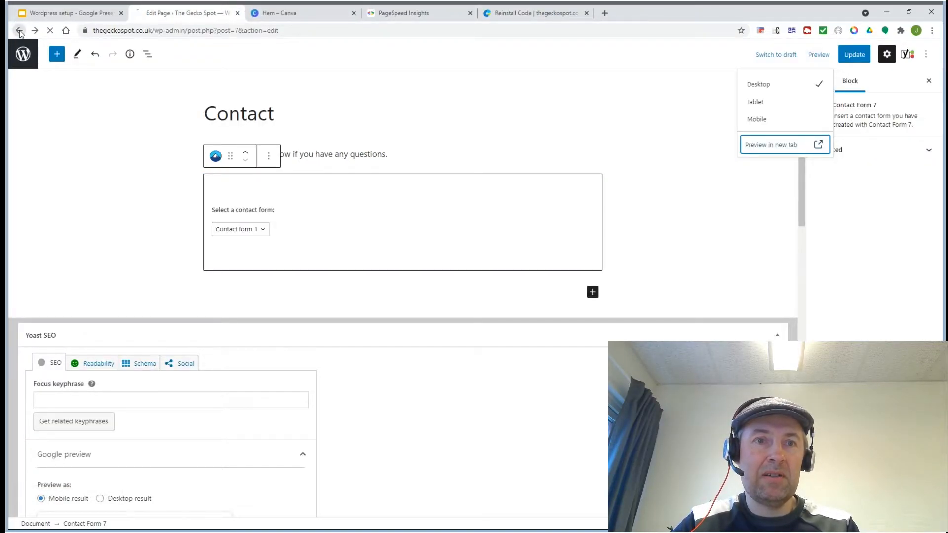
click(39, 9)
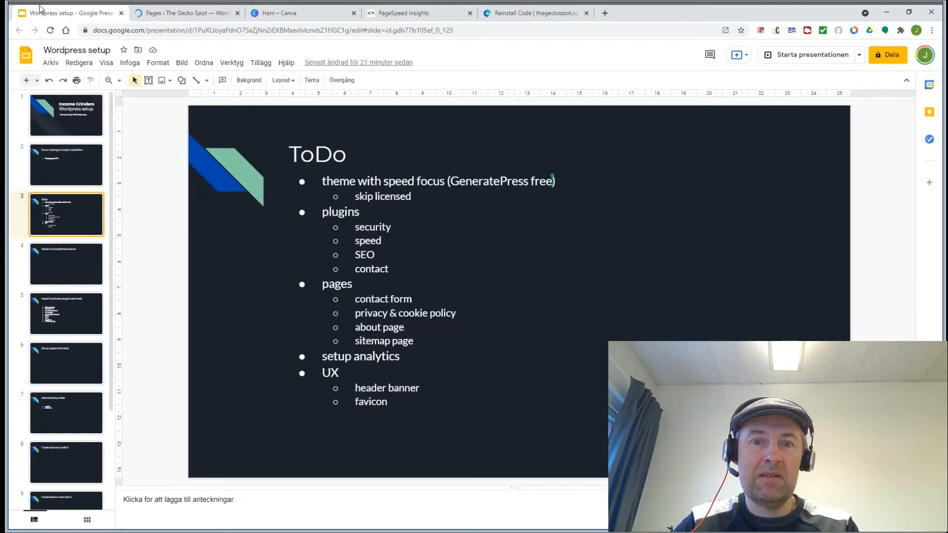
Step: Open the Privacy Policy page, publish it, and go back to the Pages list
click(159, 11)
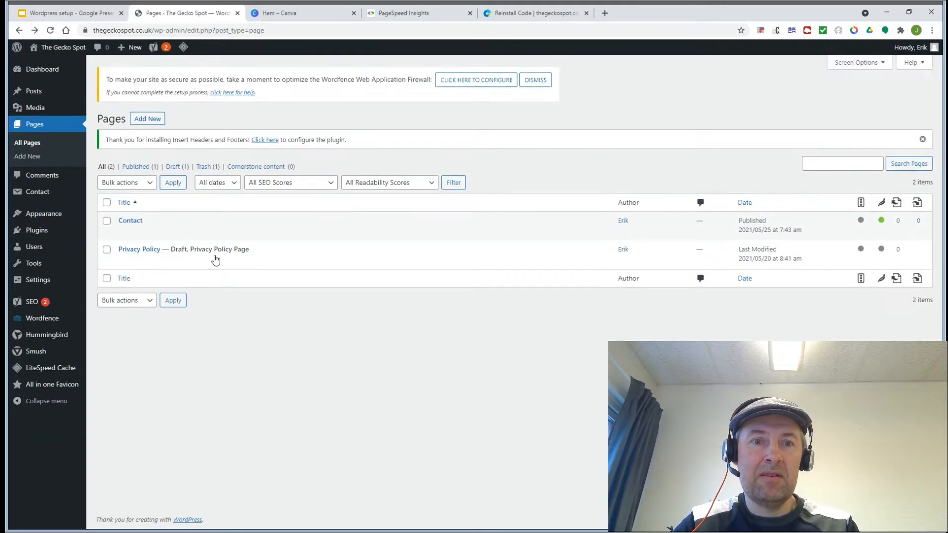
mouse_move(212, 260)
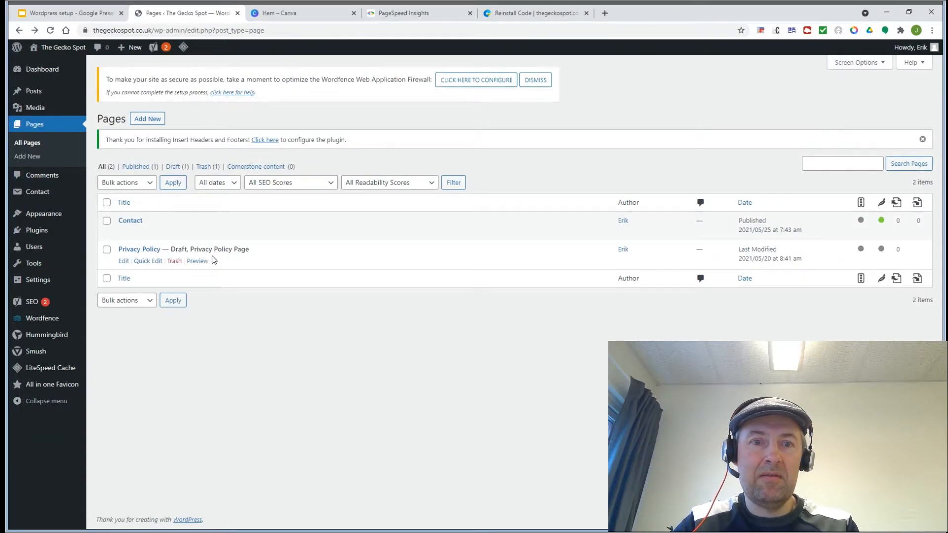
click(123, 264)
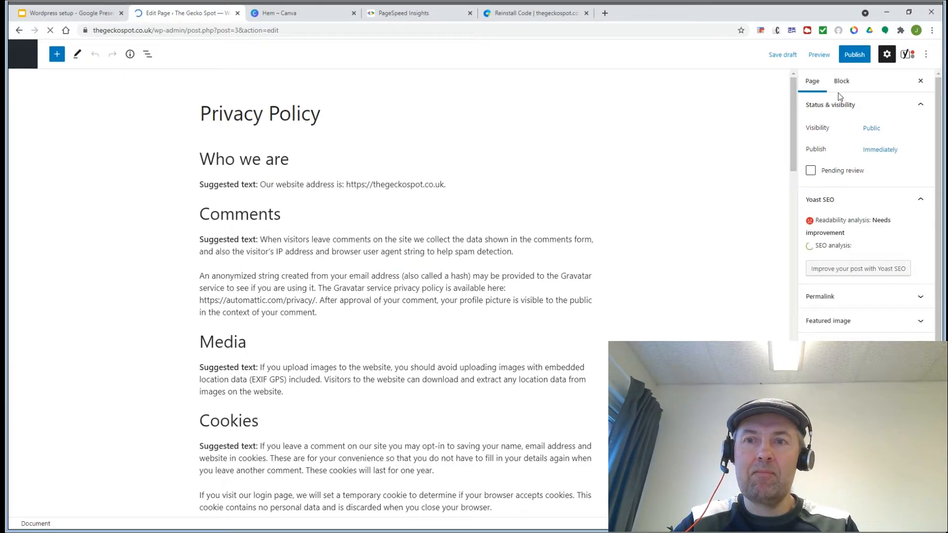
click(855, 55)
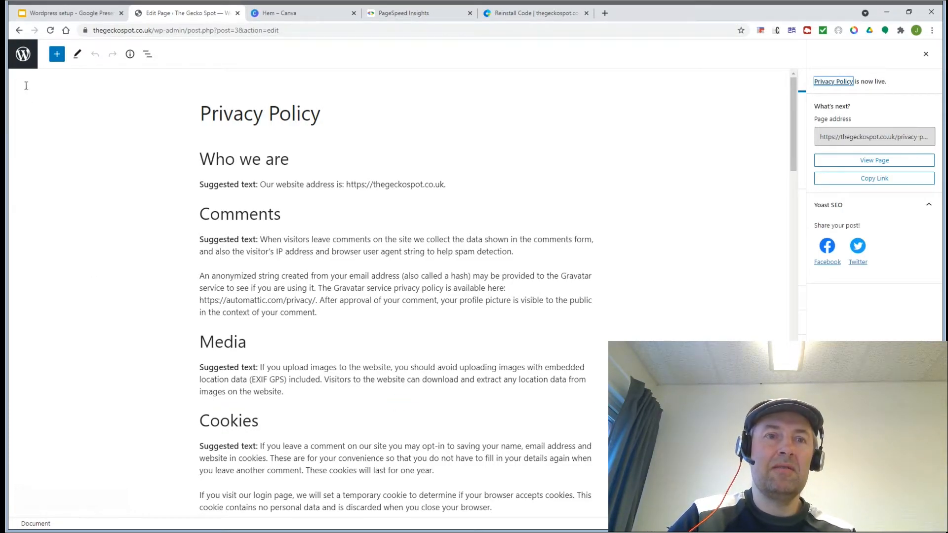
click(18, 31)
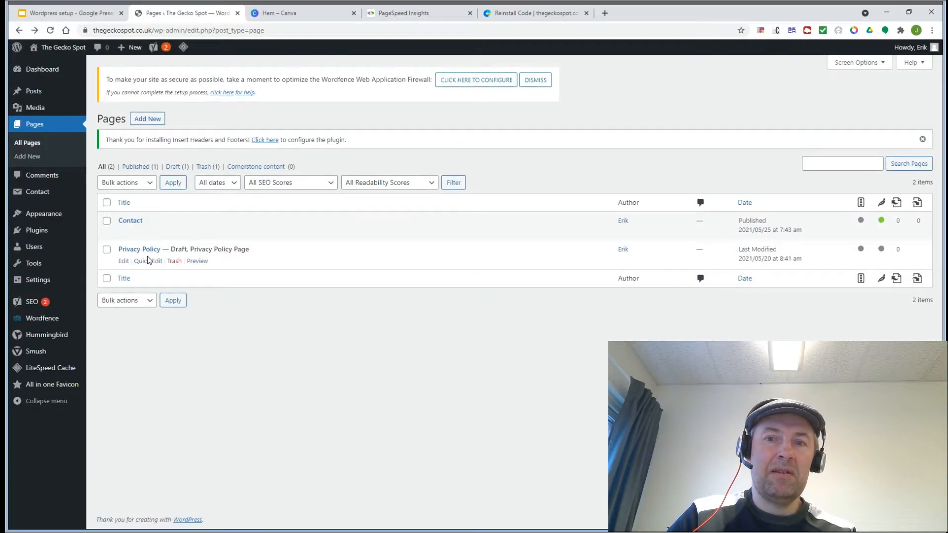
Step: Create a new page titled 'Cookie policy' with the text 'We use cookies..nam nam nam'
click(149, 118)
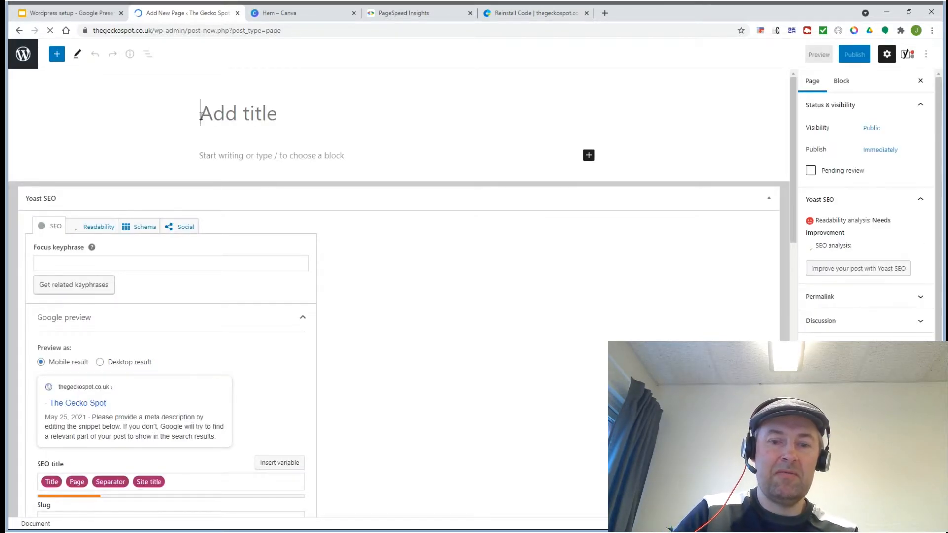
text(Cook)
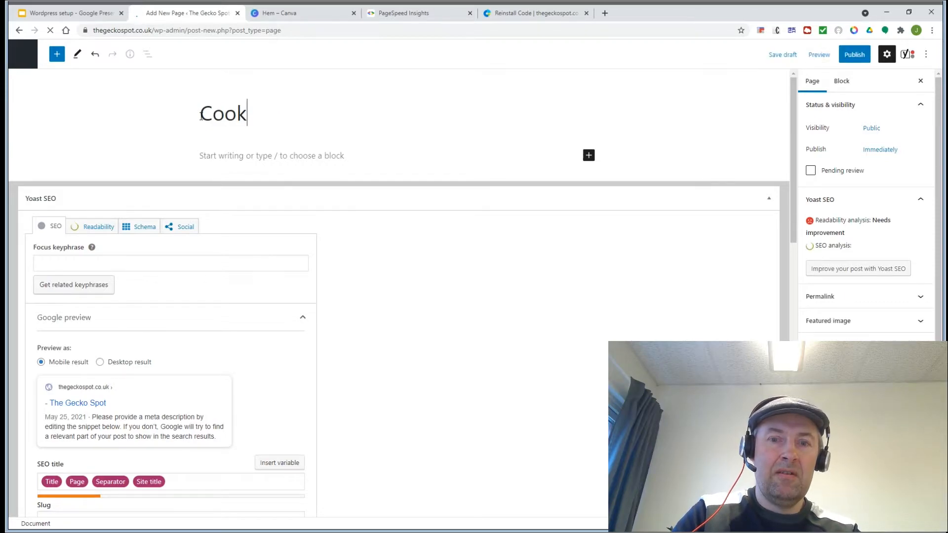
text(ie po)
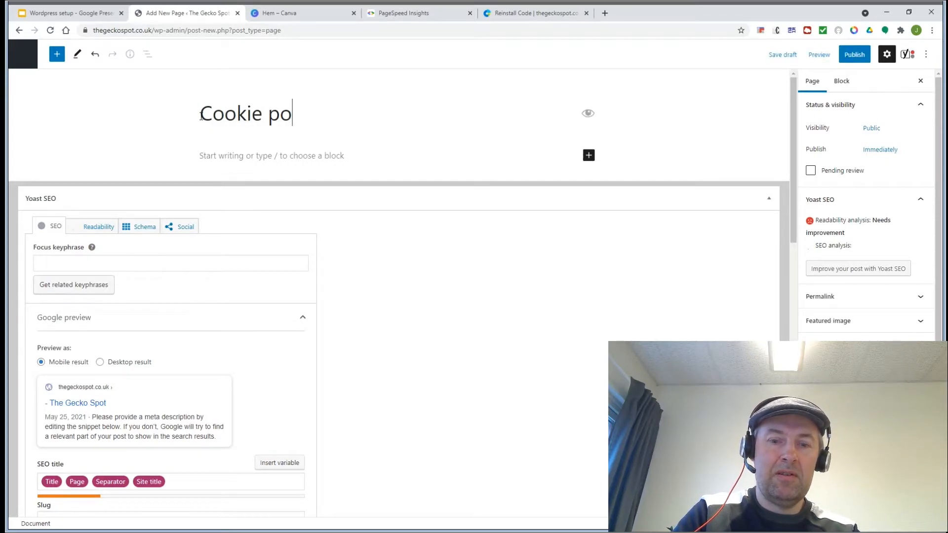
text(licy)
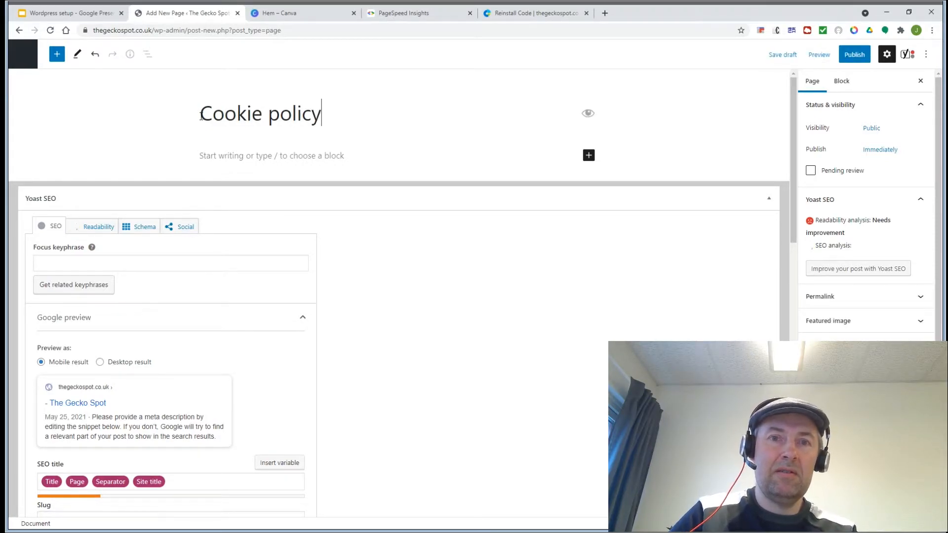
click(223, 158)
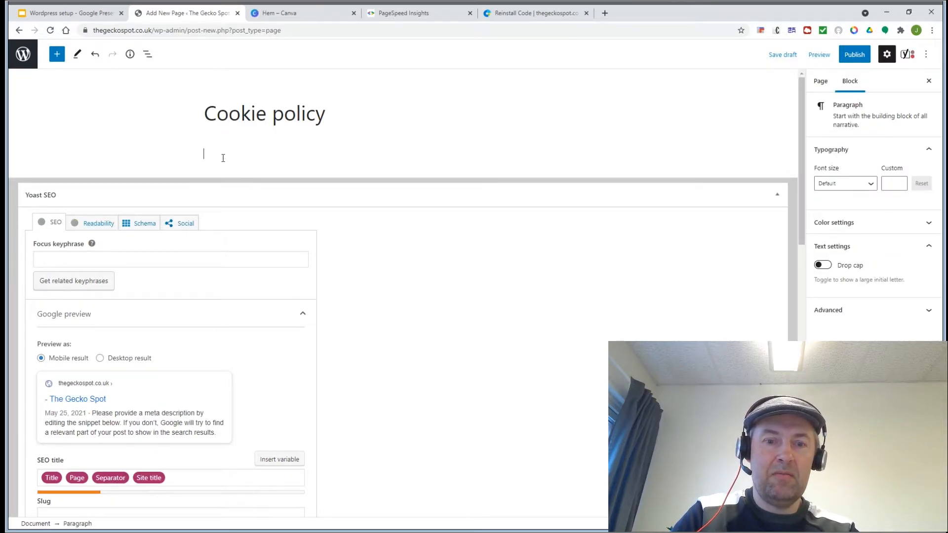
text(We use coo)
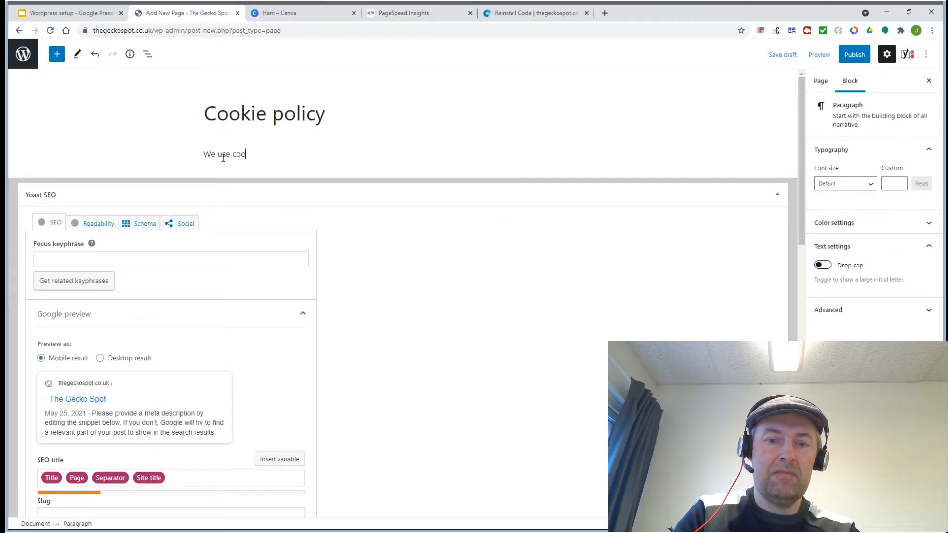
text(kies..nam nam nam)
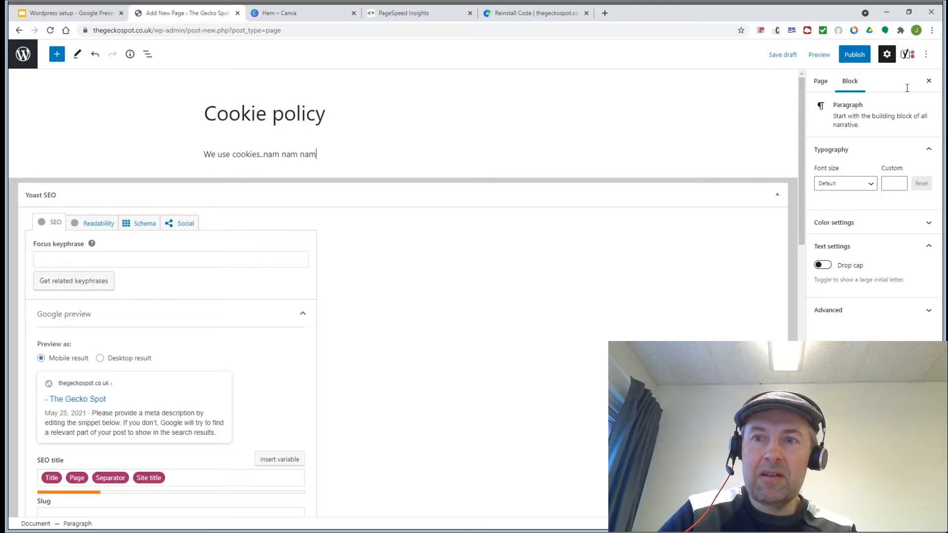
Step: Publish the Cookie policy page, return to Pages, and view the ToDo checklist slide
click(855, 58)
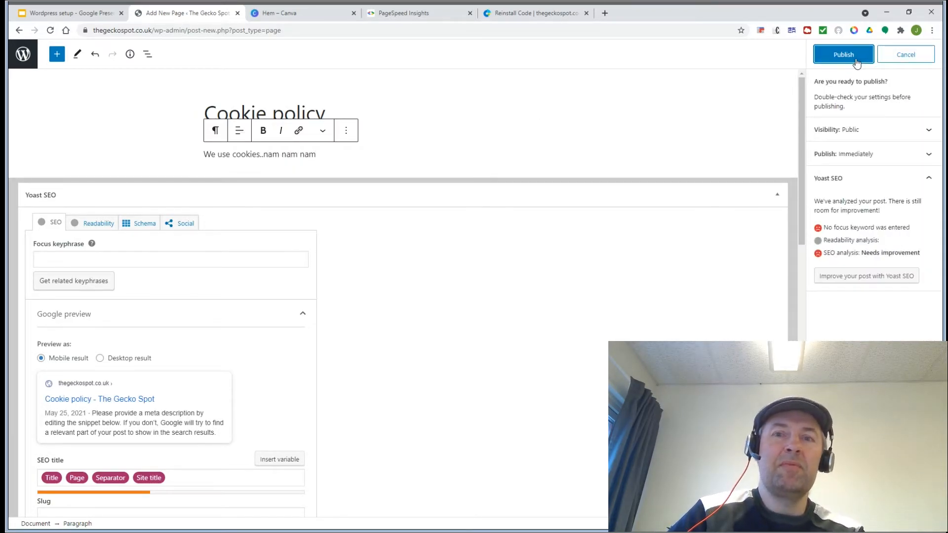
click(855, 58)
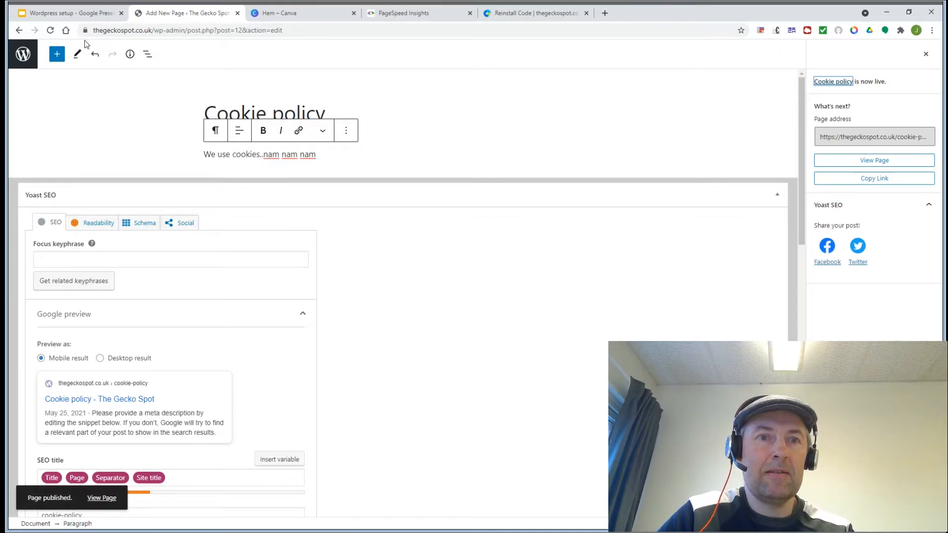
click(18, 32)
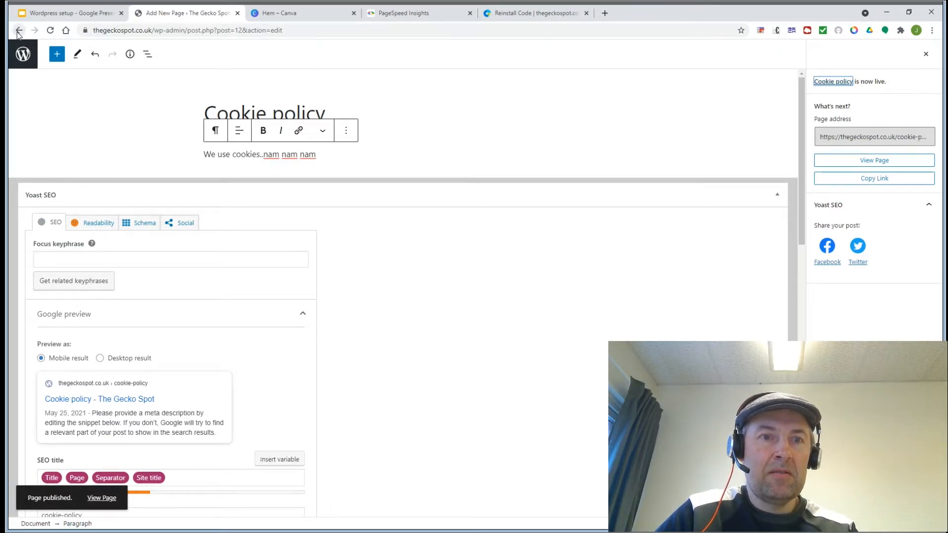
click(56, 13)
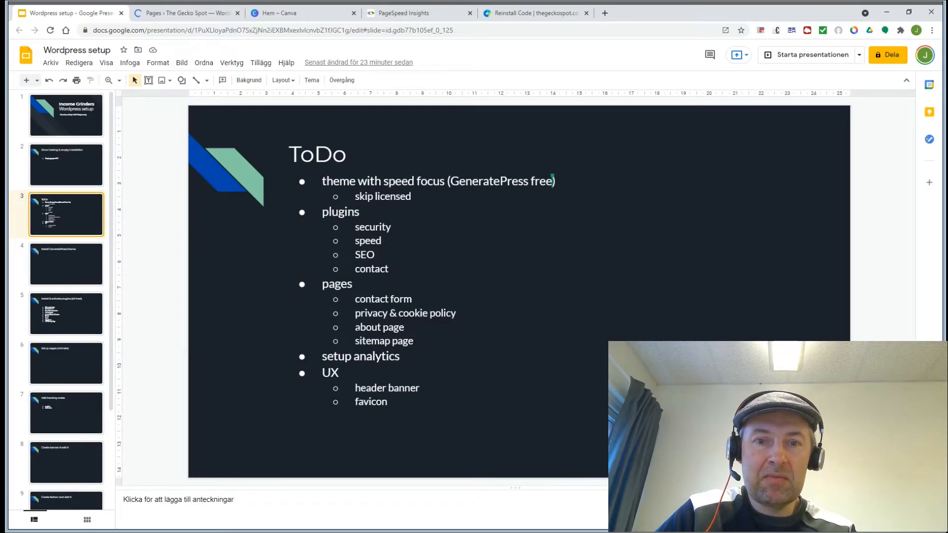
Step: Refresh the Pages list to see Cookie policy and Privacy Policy published, then add a new page
click(178, 13)
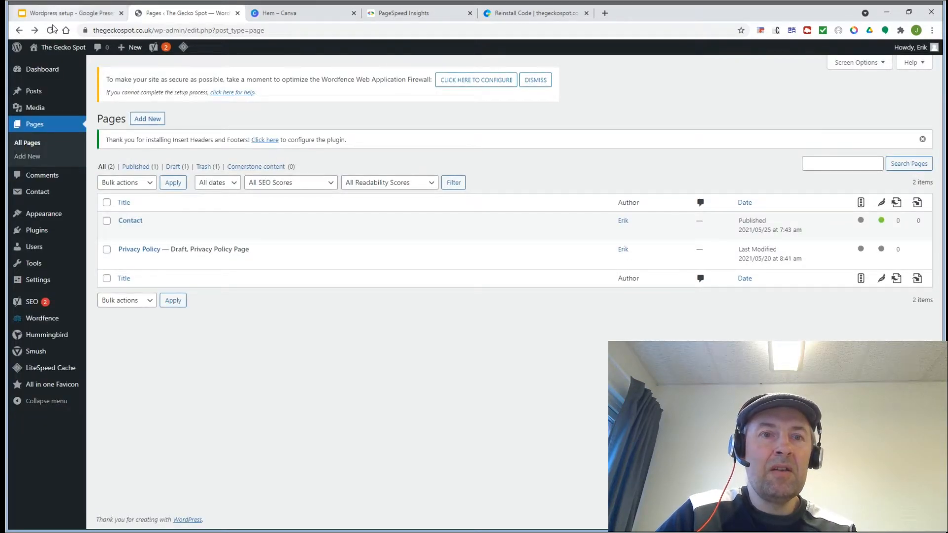
click(51, 30)
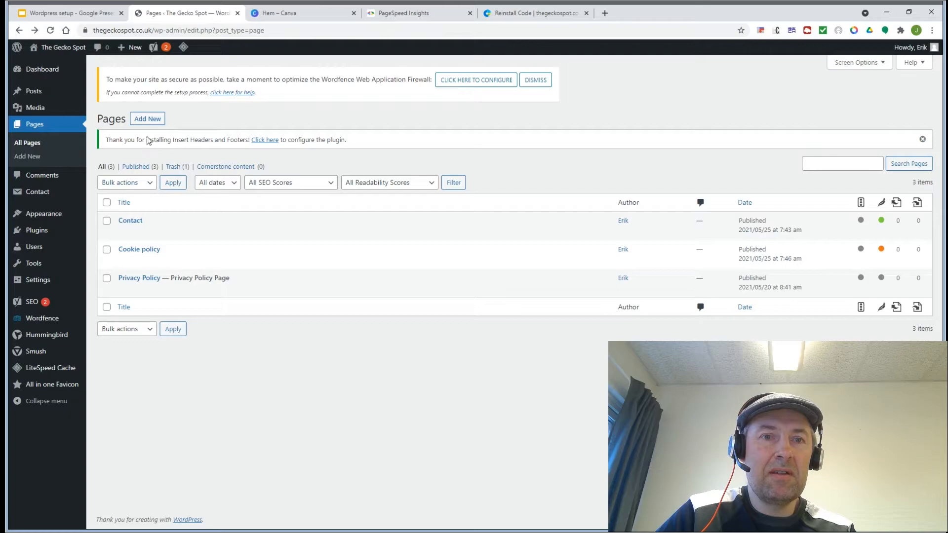
click(146, 124)
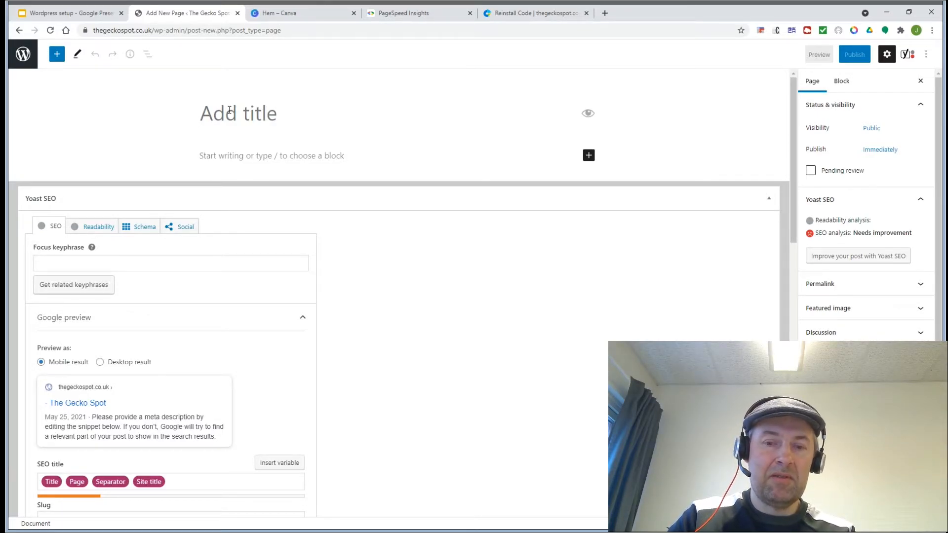
Step: Title the new page 'About us', replacing 'Contact', with the body text 'We like geckos!'
text(Contact)
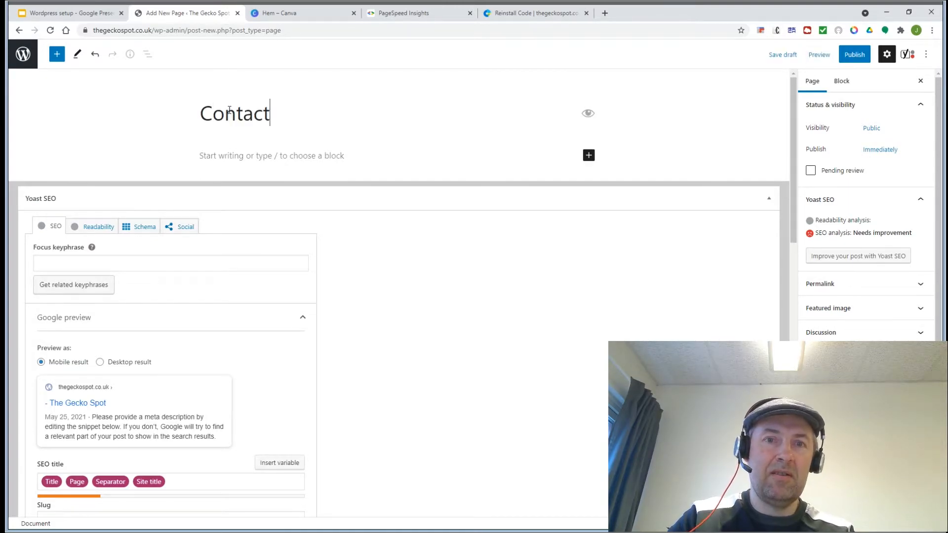
click(226, 156)
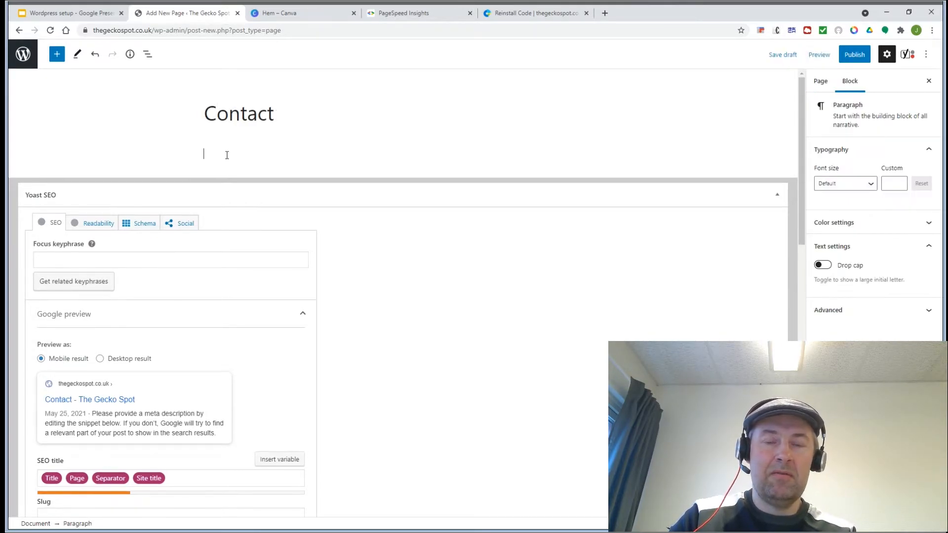
double_click(230, 119)
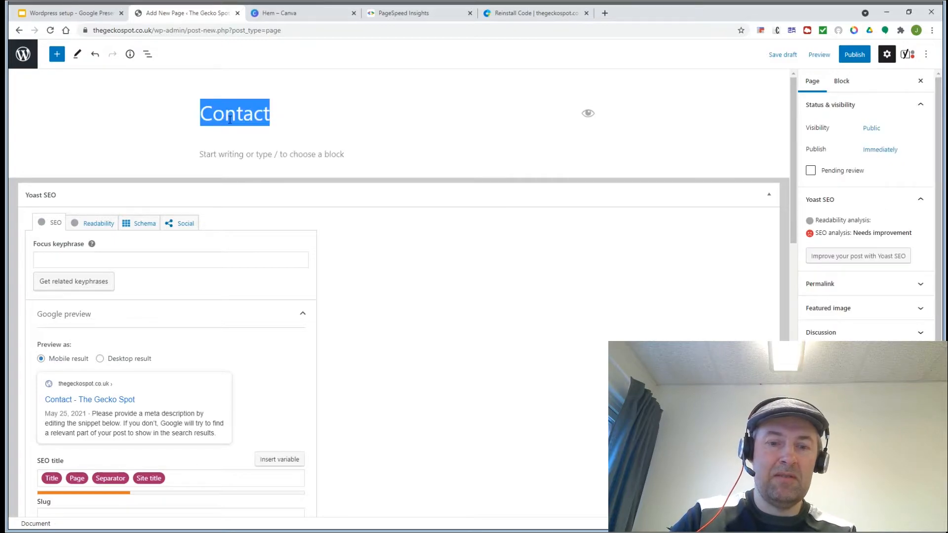
text(About )
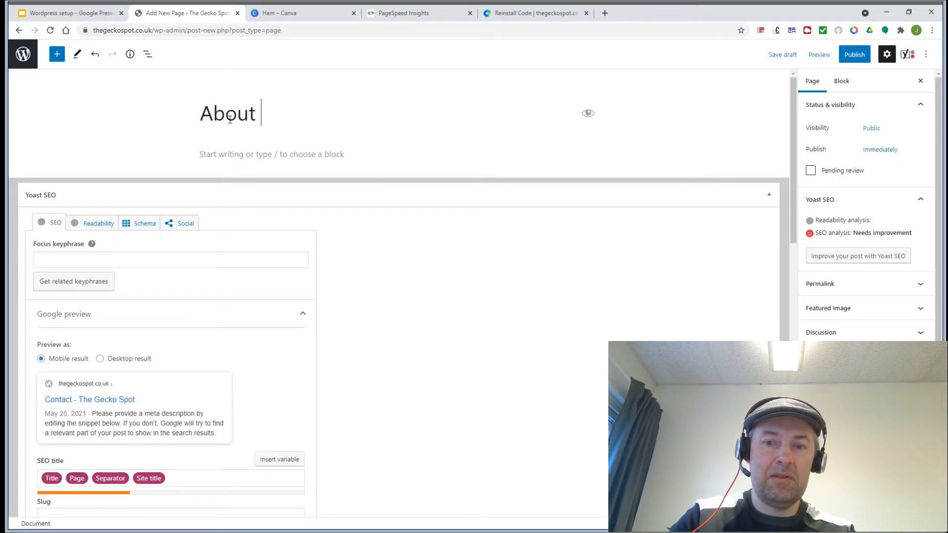
text(us)
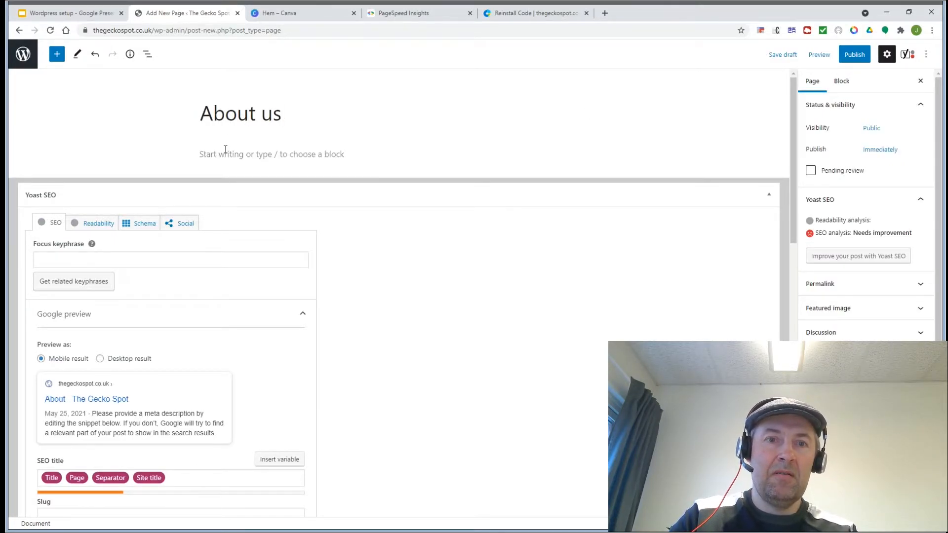
click(225, 149)
text(We lik)
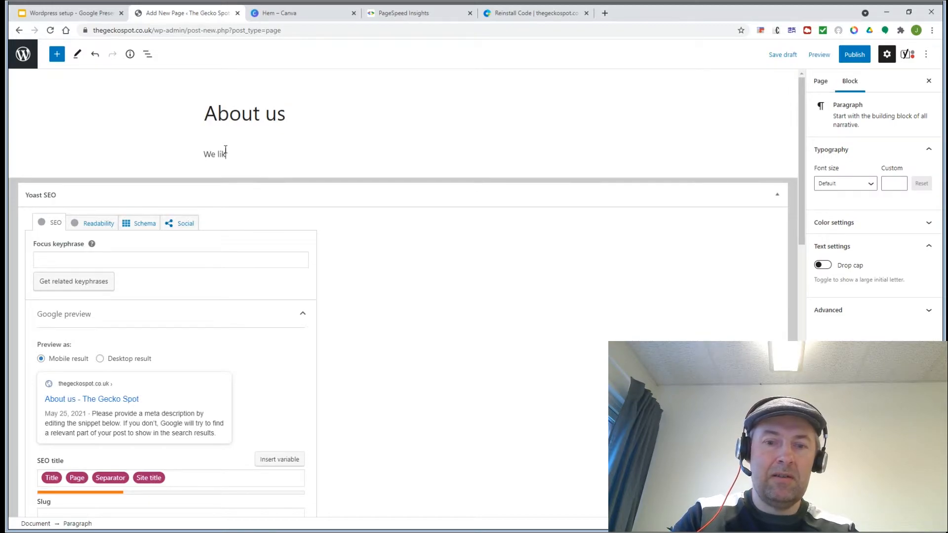
text(e geckos!)
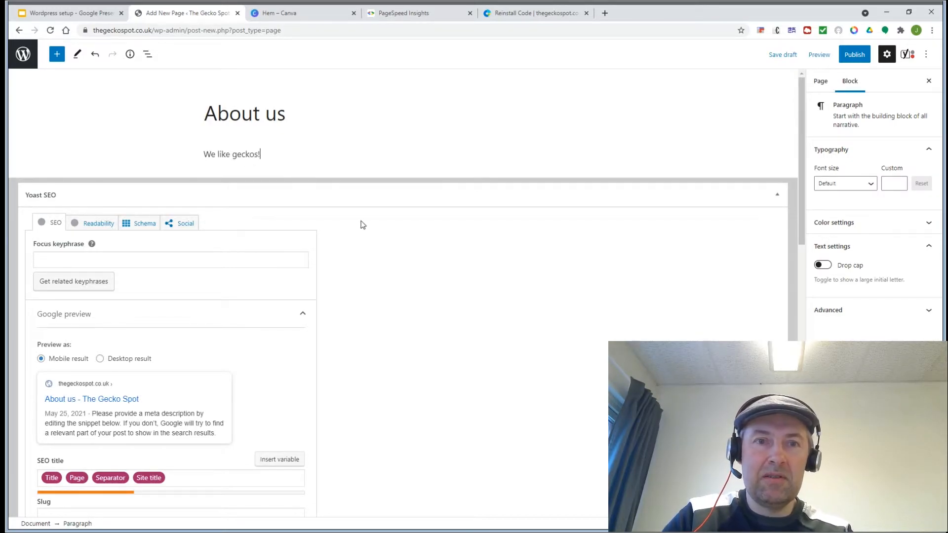
Step: Publish the About us page, check the ToDo slide, and return to the Pages list
click(856, 55)
click(856, 56)
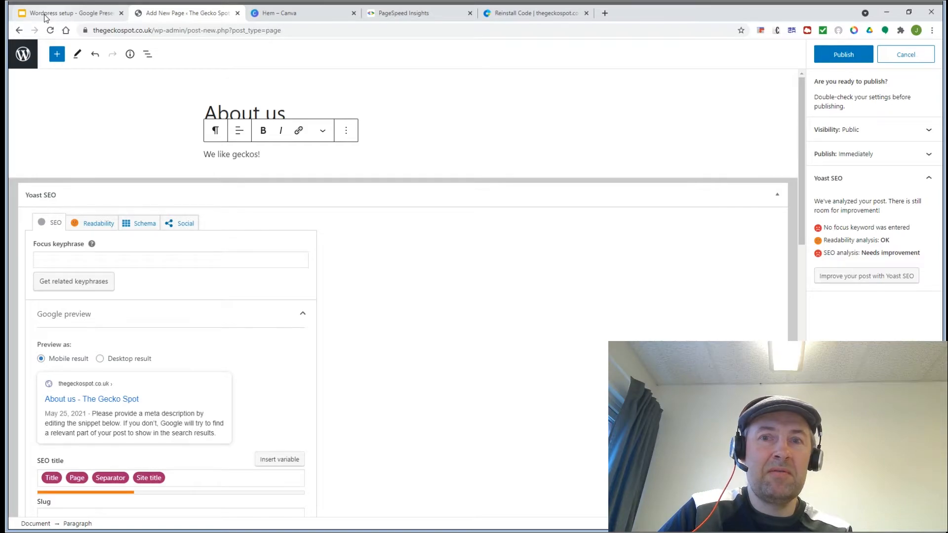
click(832, 57)
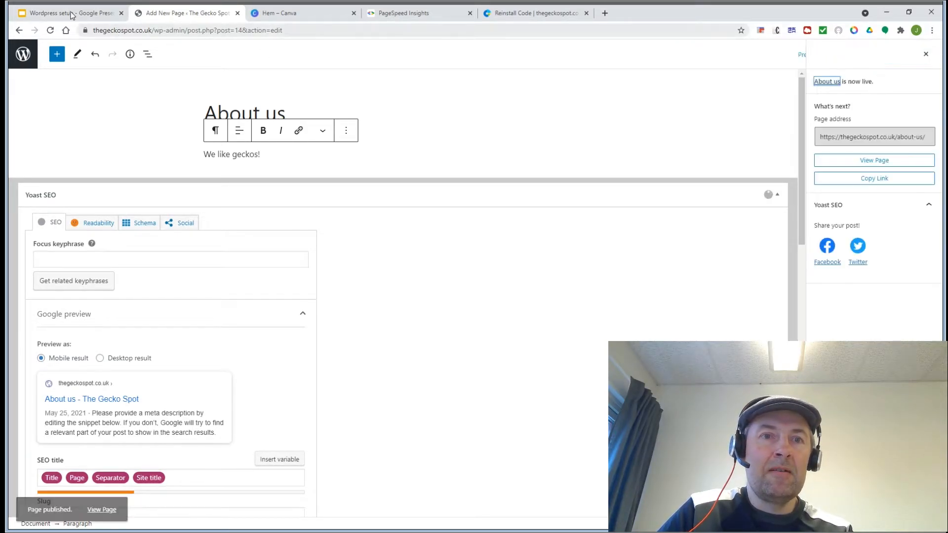
click(71, 15)
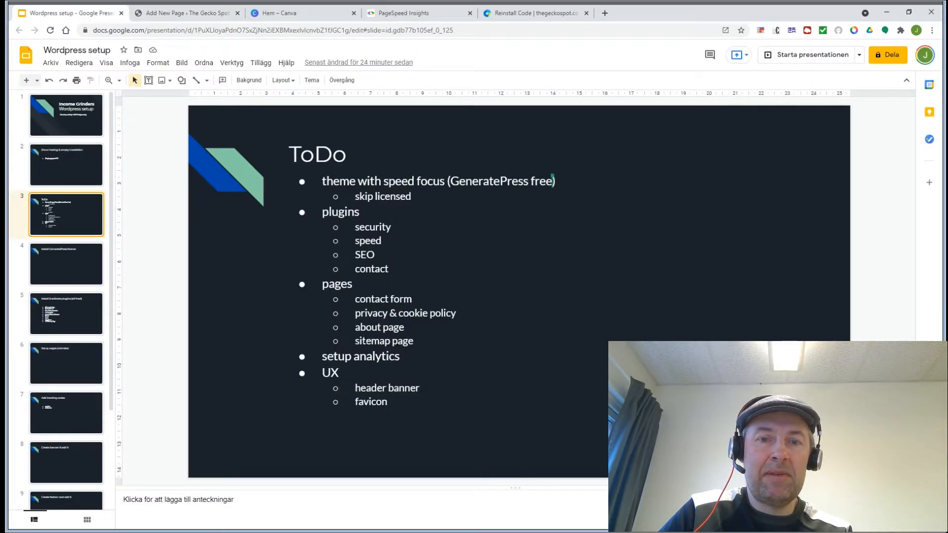
click(155, 15)
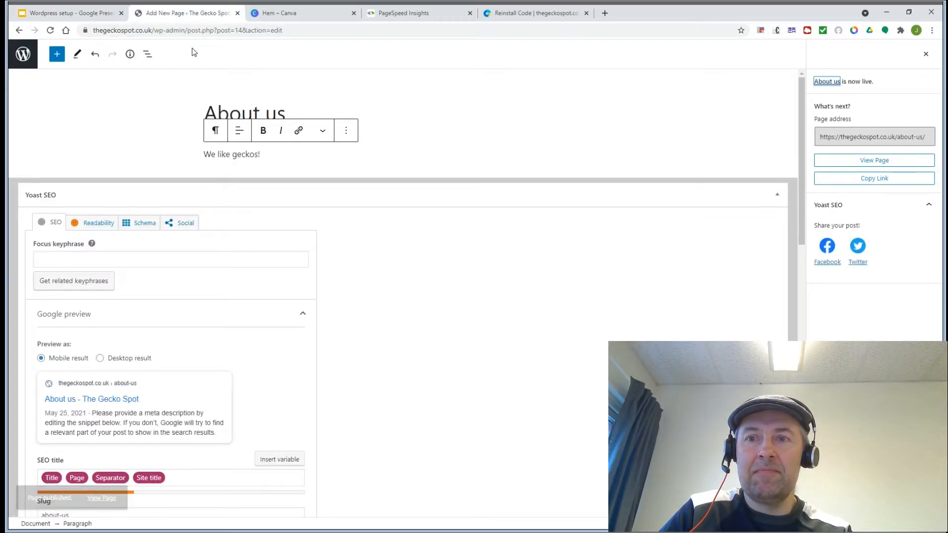
click(20, 31)
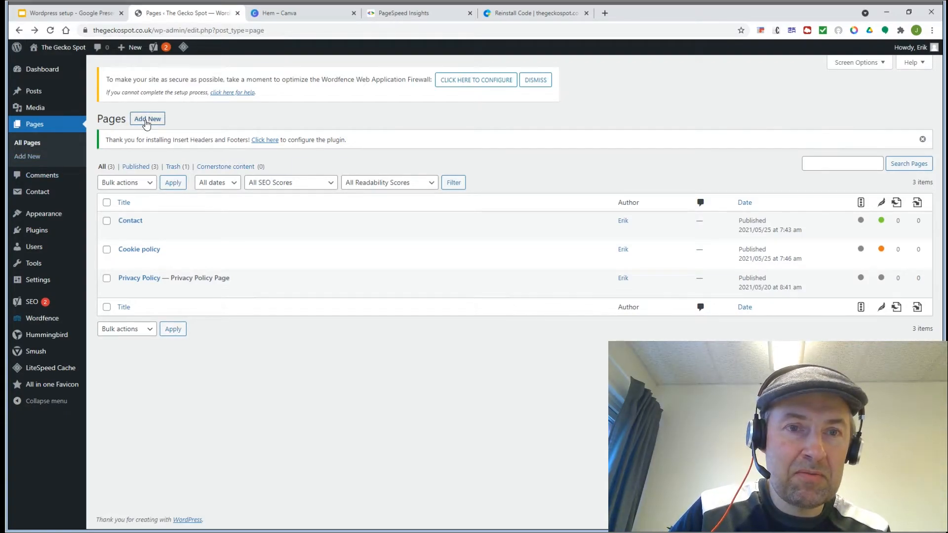
Step: Add a new empty page titled 'Sitemap', publish it, and go back to All Pages
click(146, 120)
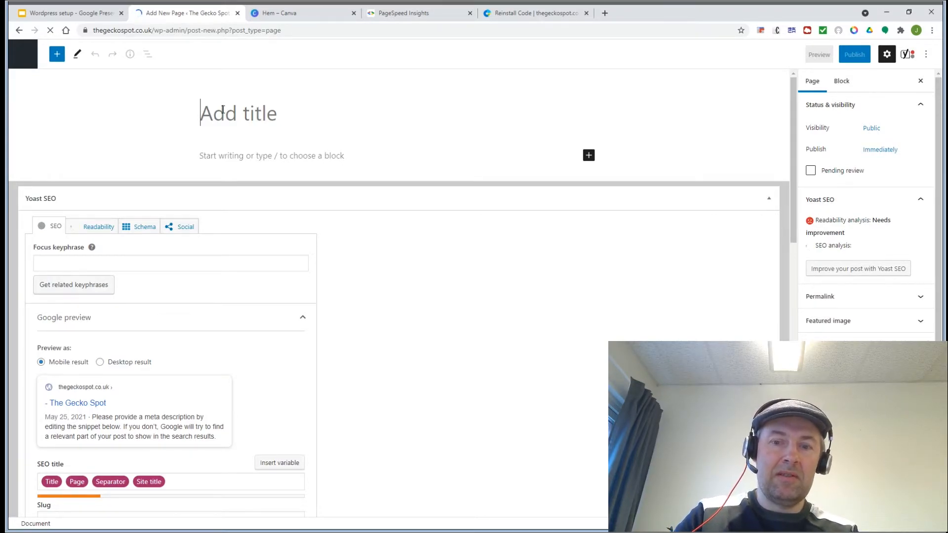
text(Sitemap)
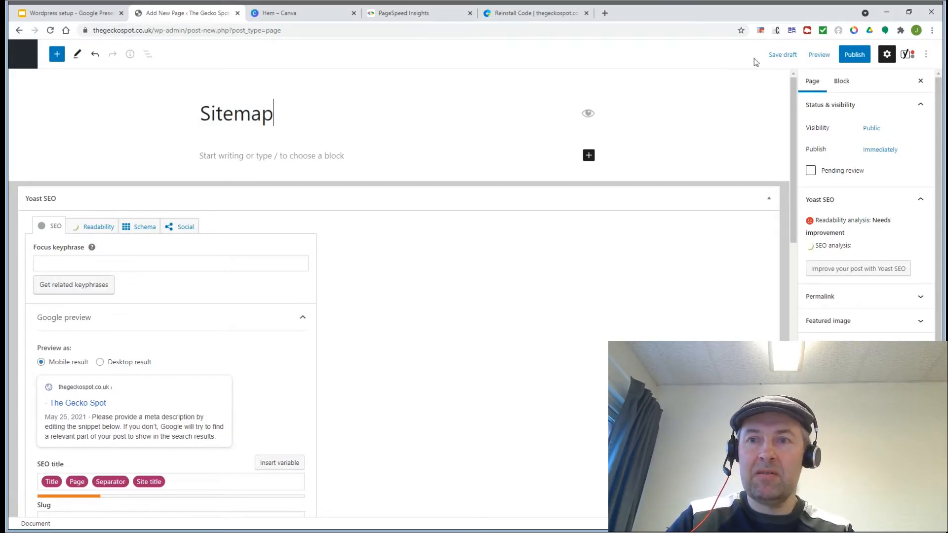
click(847, 56)
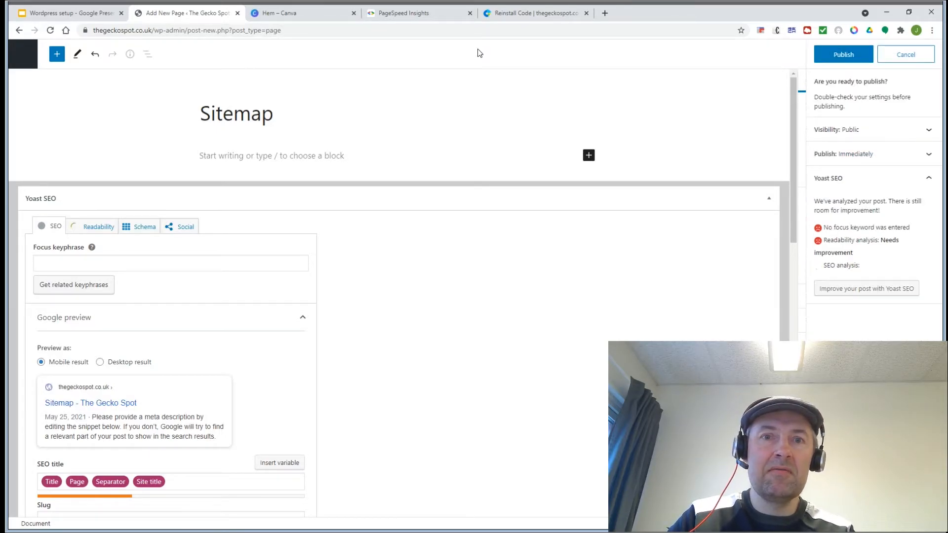
click(827, 52)
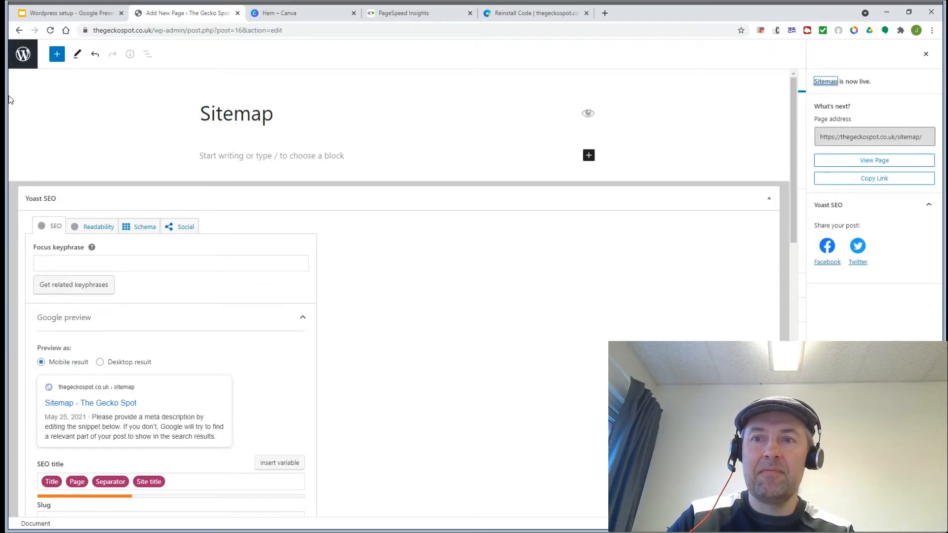
click(23, 56)
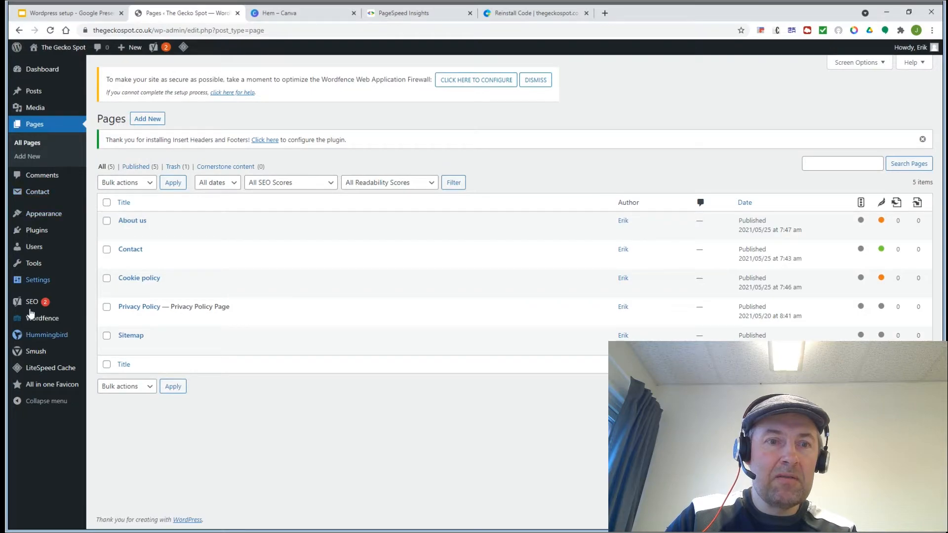
mouse_move(27, 232)
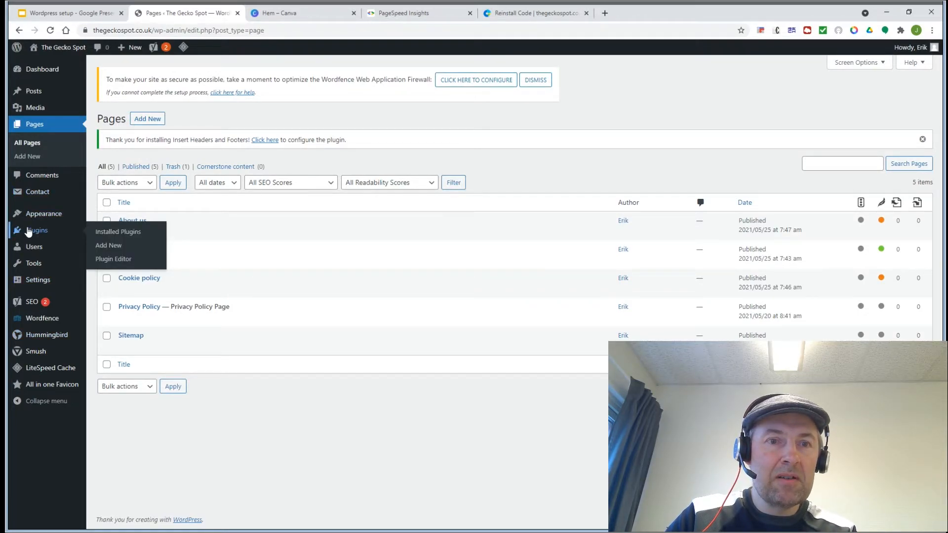
click(124, 232)
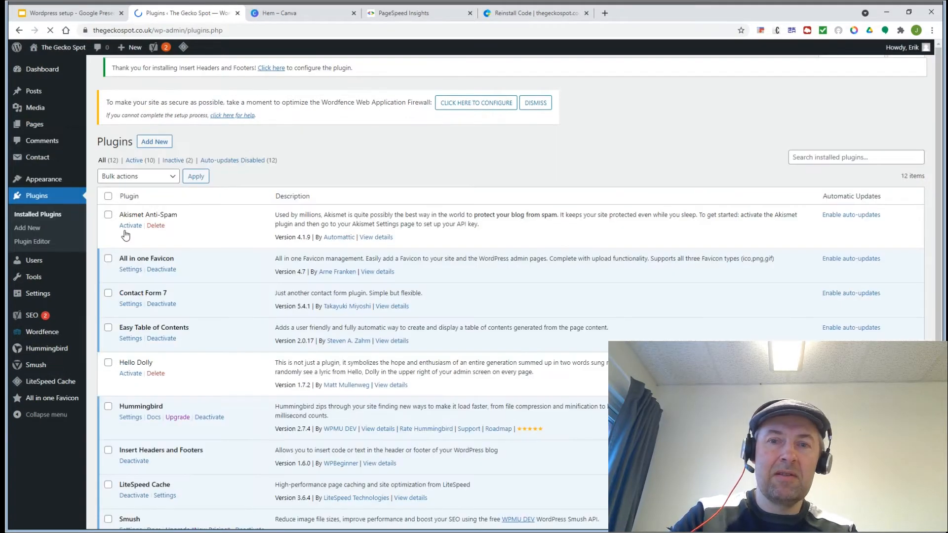
scroll(126, 234, down, 4)
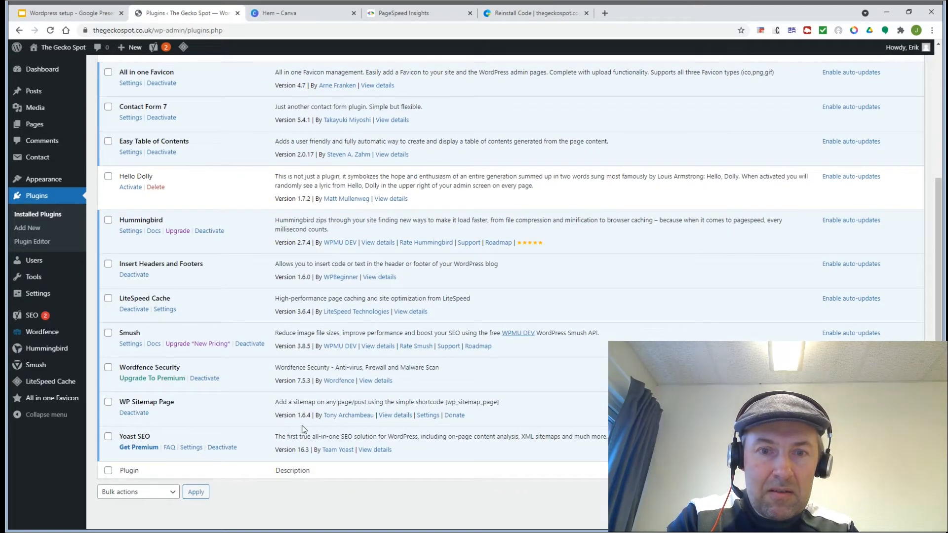
click(393, 416)
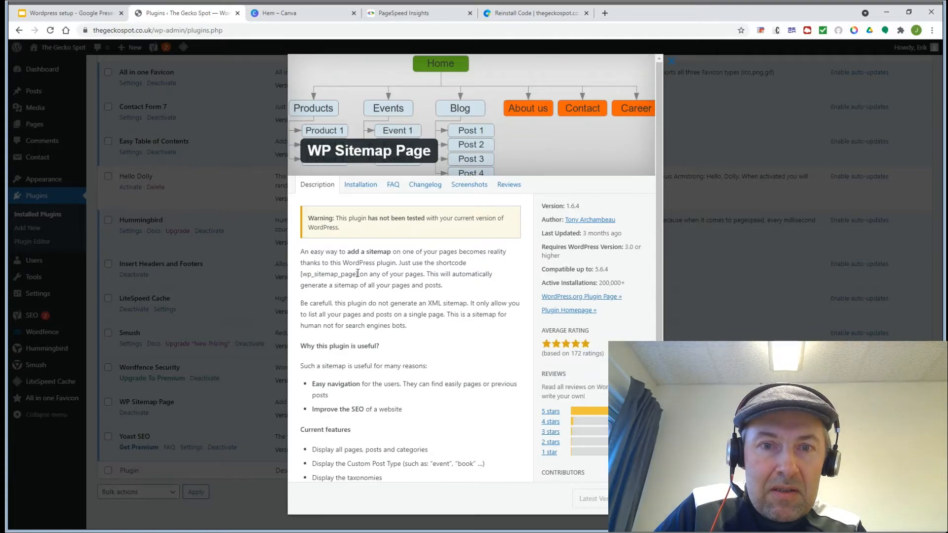
drag(357, 274, 301, 275)
key(ctrl+c)
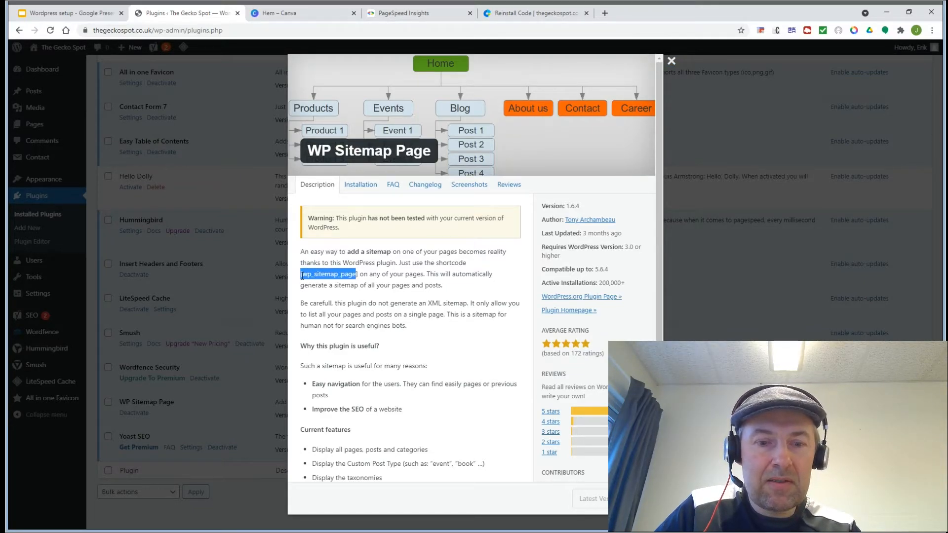
click(110, 101)
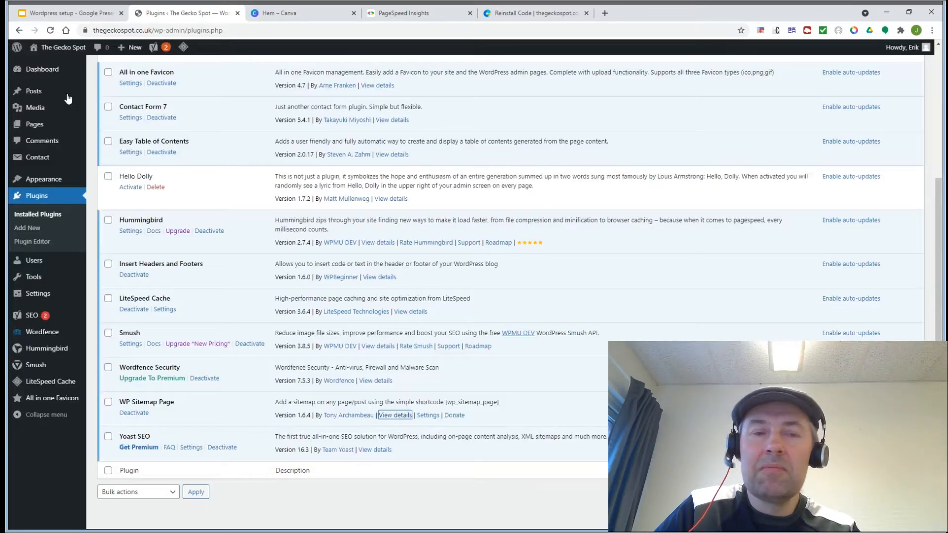
click(33, 125)
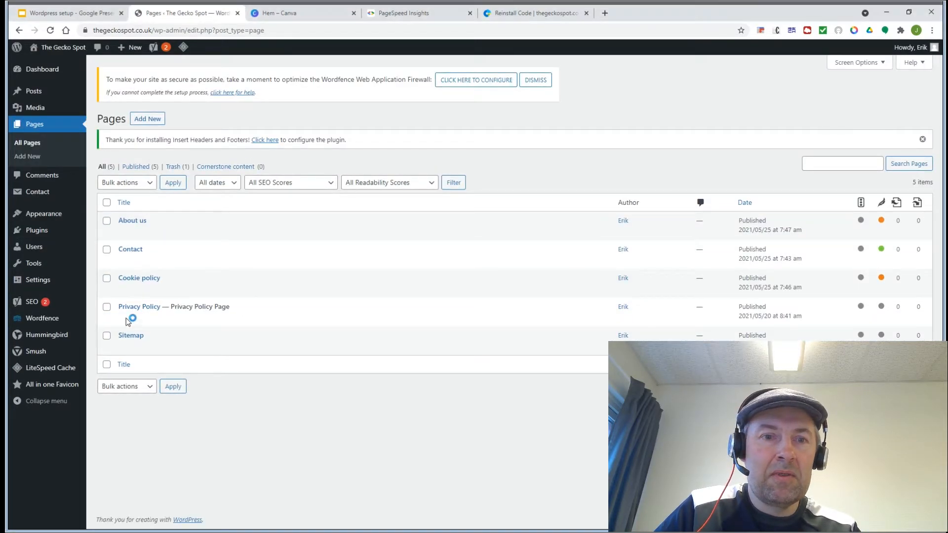
Step: Paste the [wp_sitemap_page] shortcode into the Sitemap page body, update it, and return to Pages
click(123, 348)
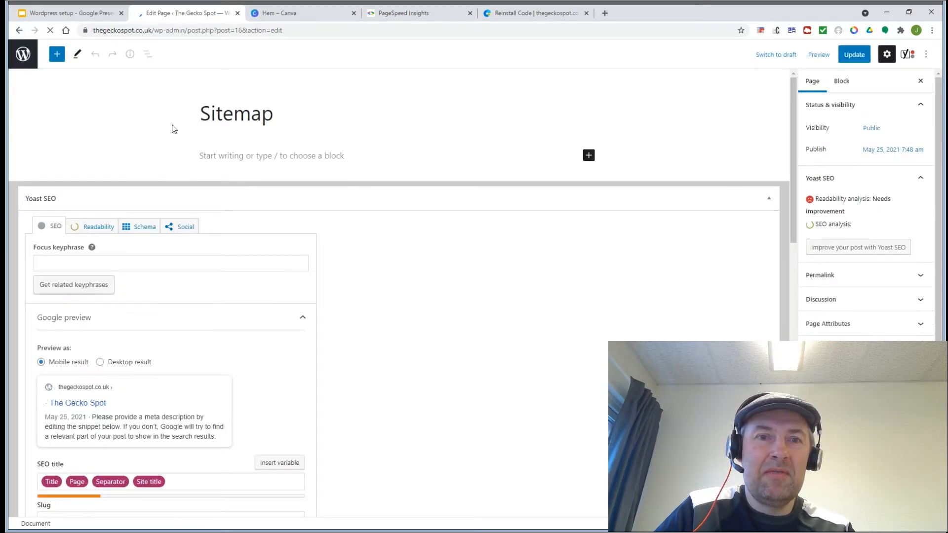
click(226, 157)
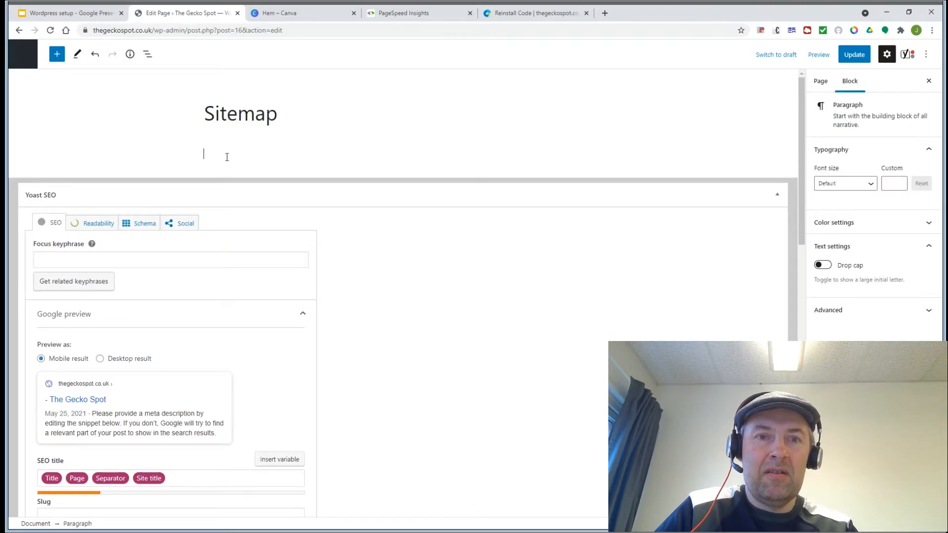
key(ctrl+v)
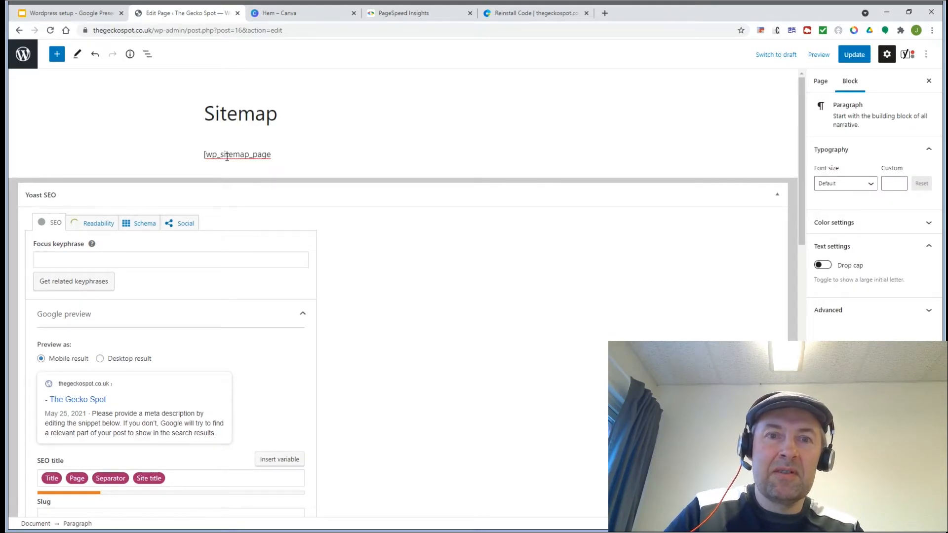
click(854, 55)
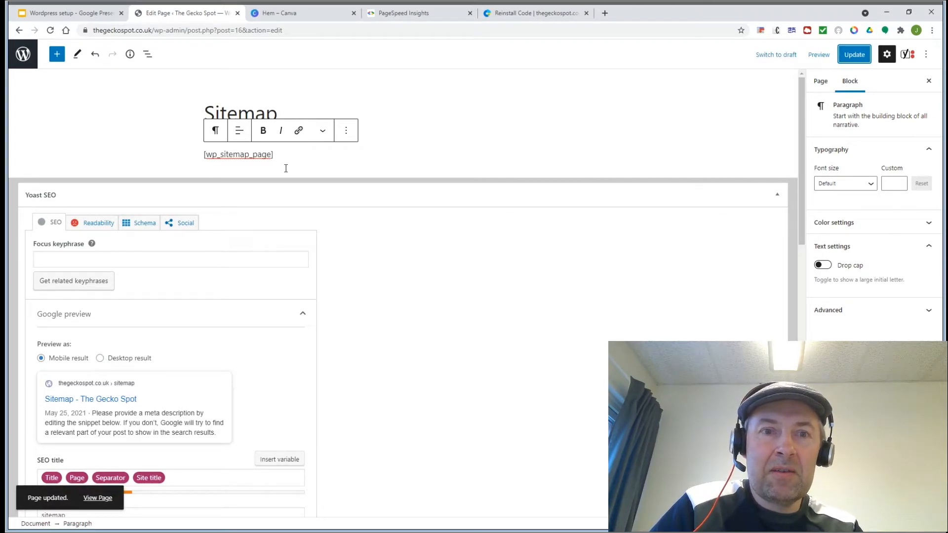
click(21, 56)
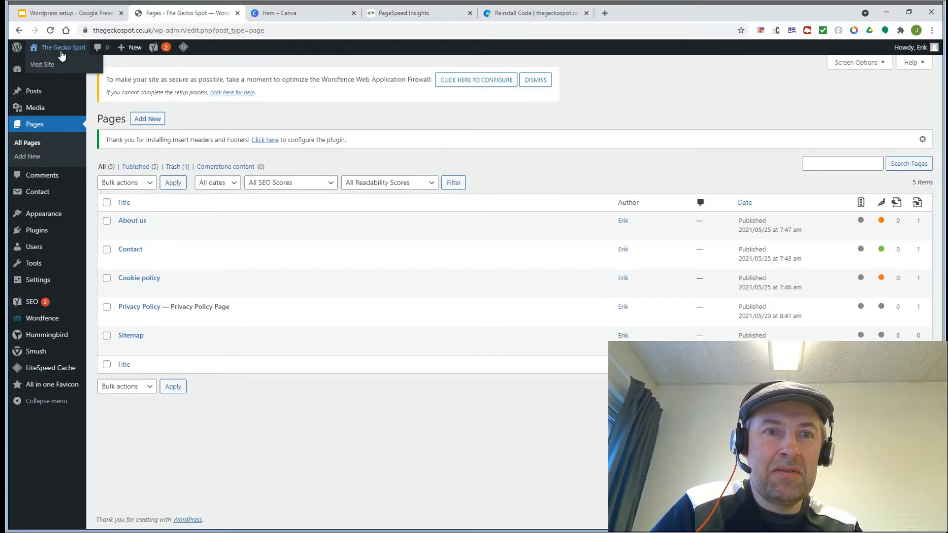
Step: Visit the live Gecko Spot site and browse its Sitemap, Cookie policy, Contact and Privacy Policy pages
click(61, 55)
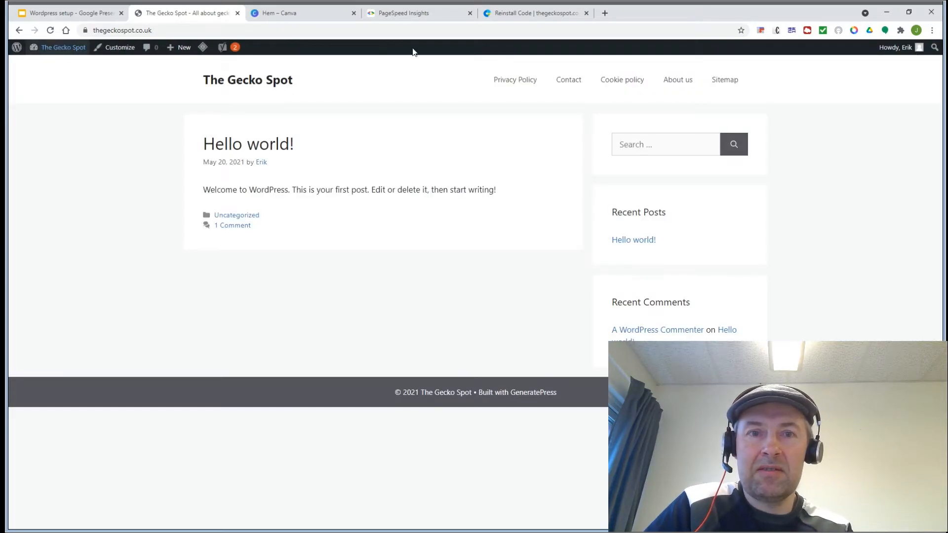
click(49, 29)
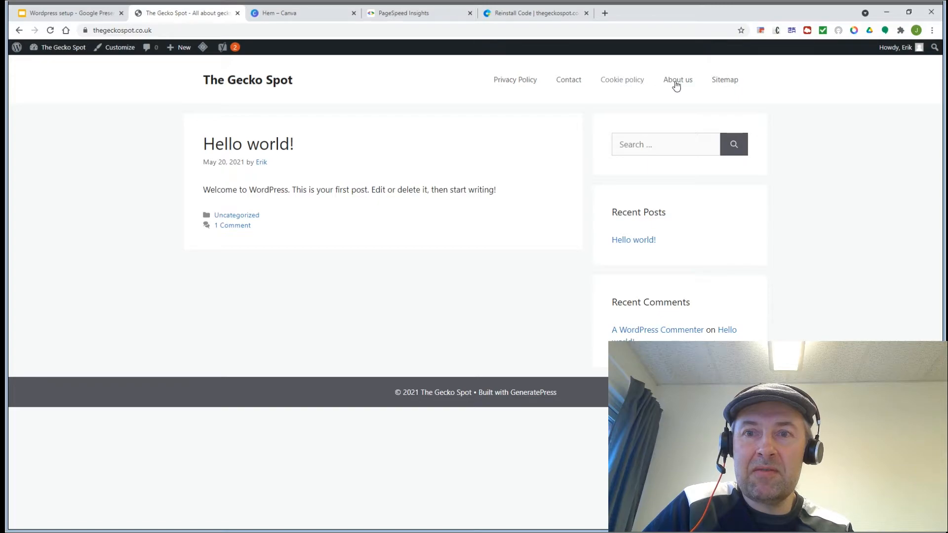
click(722, 86)
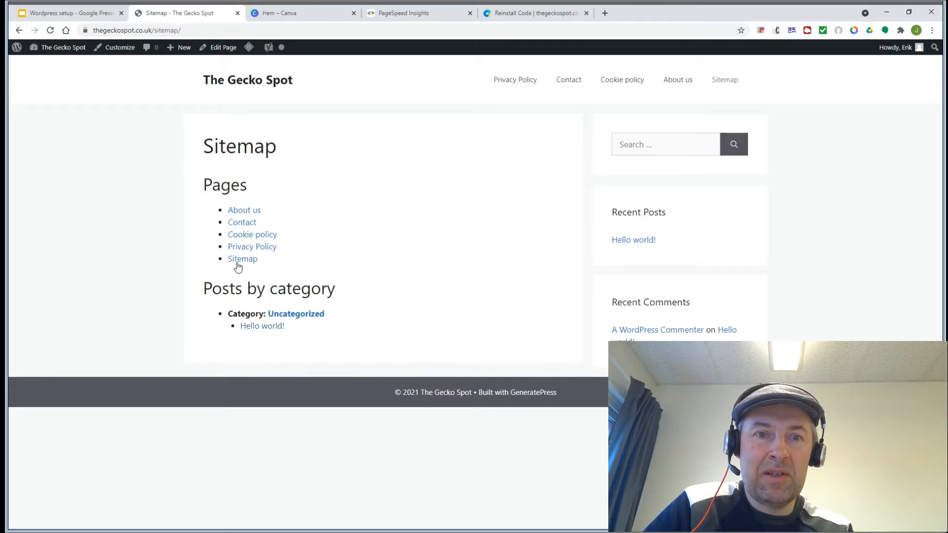
click(674, 81)
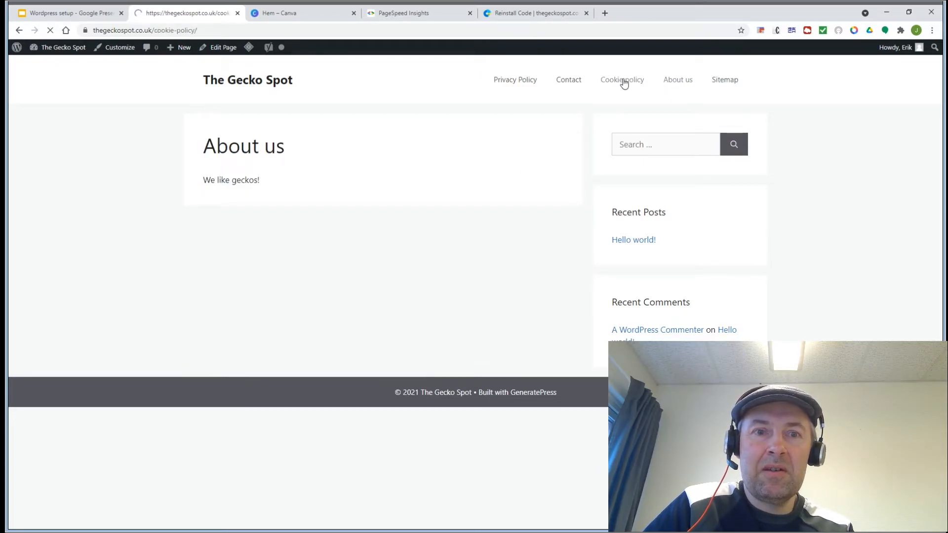
click(569, 85)
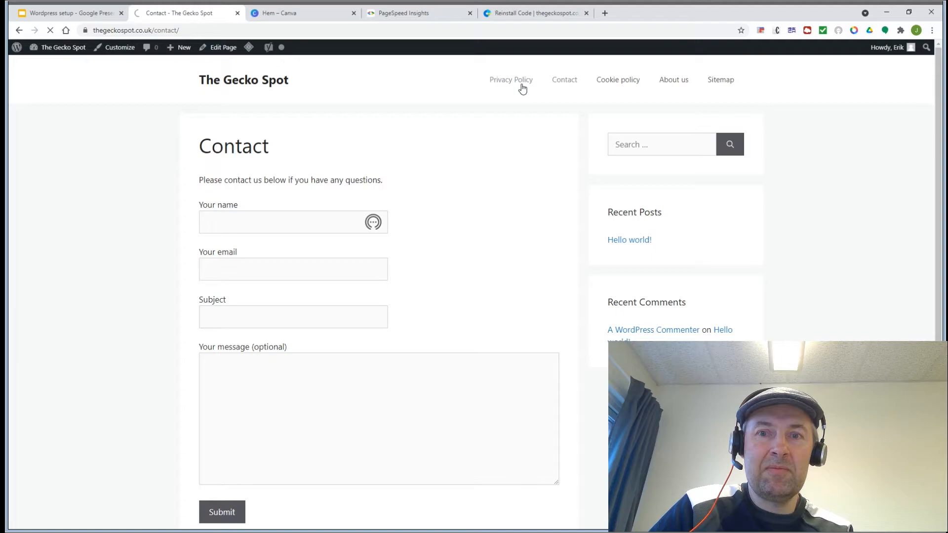
click(522, 87)
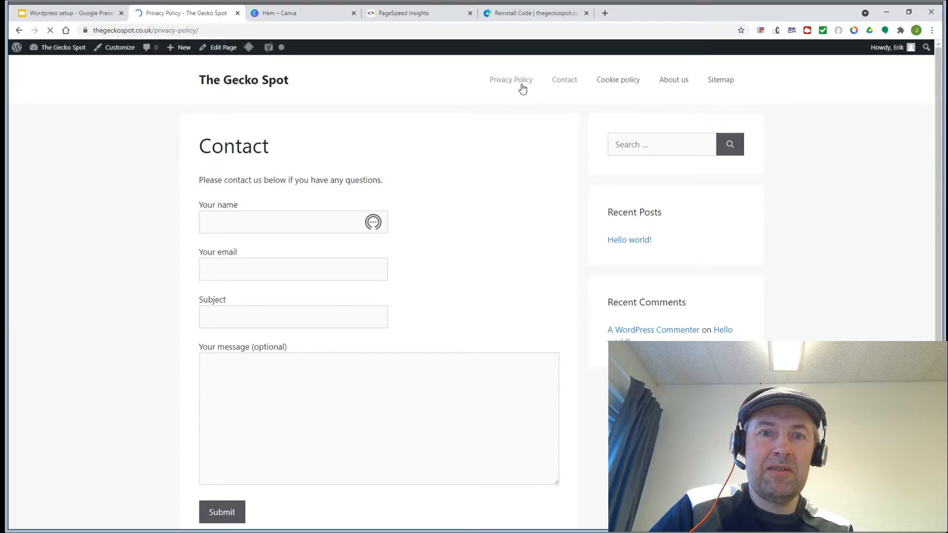
click(55, 19)
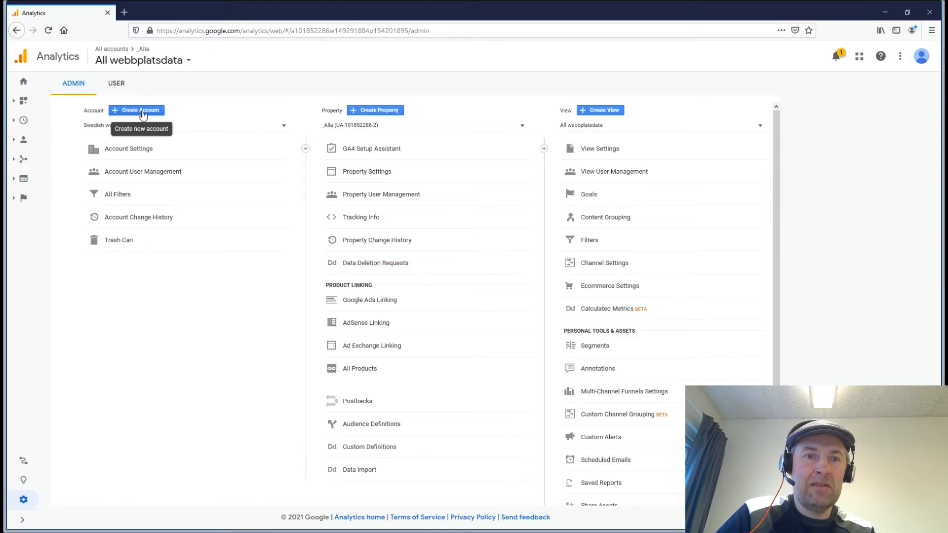
Step: Enter 'UK Websites' as the new Analytics account name and continue to the Property step
click(142, 114)
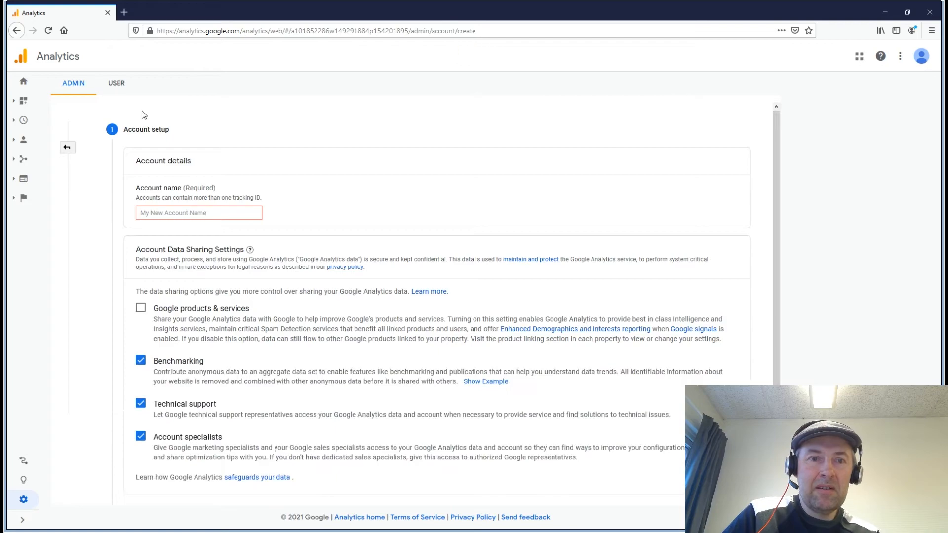
click(162, 215)
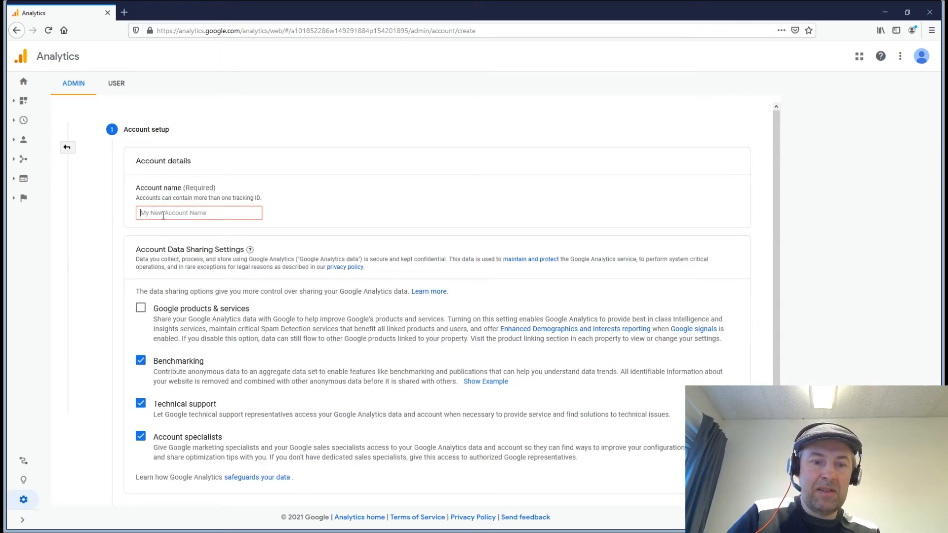
text(UK Web)
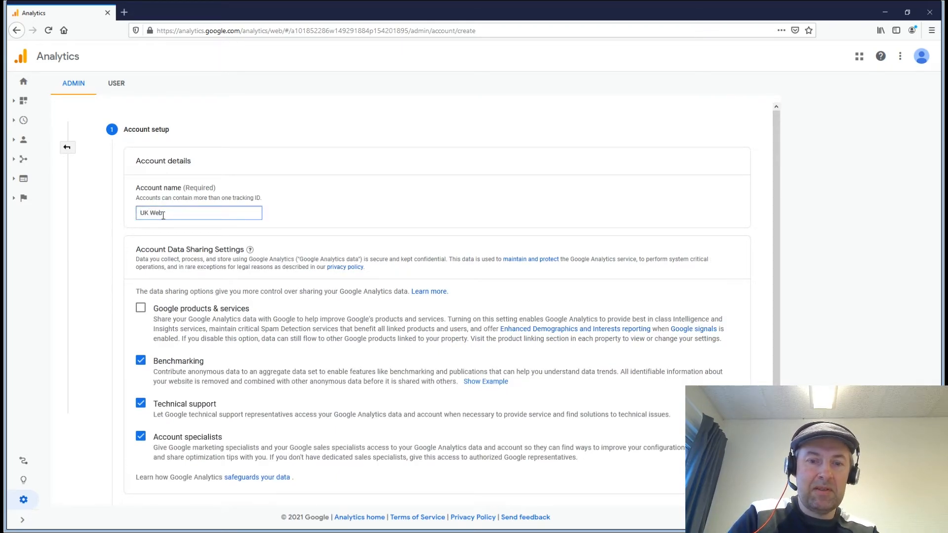
text(sites)
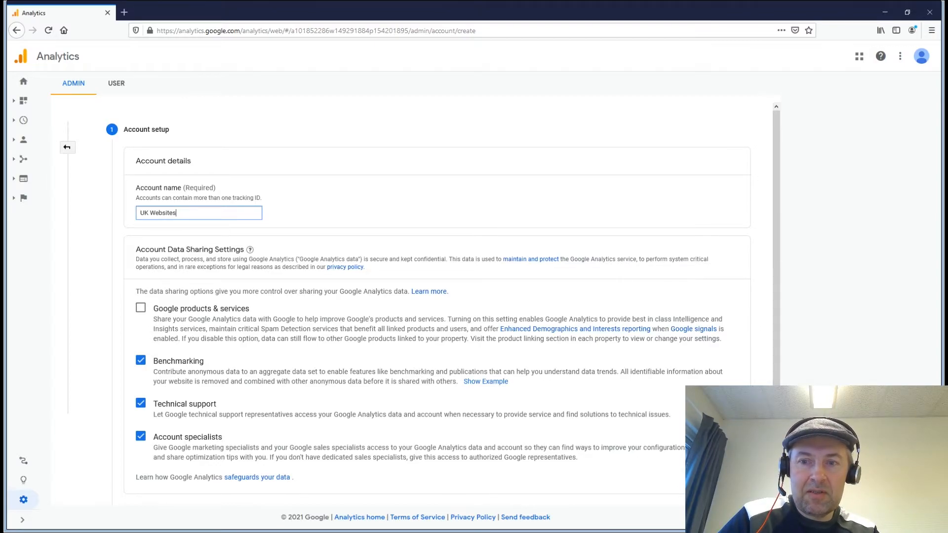
scroll(230, 413, down, 3)
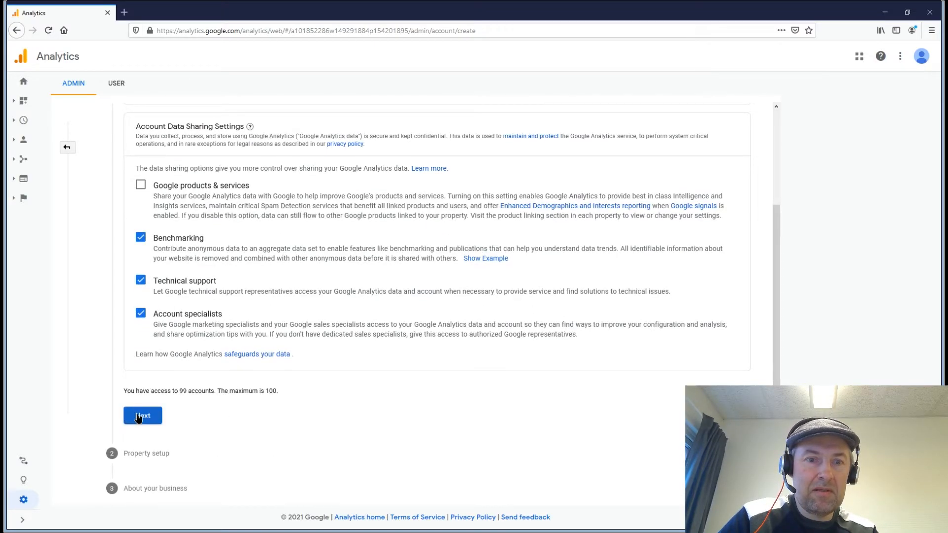
click(139, 417)
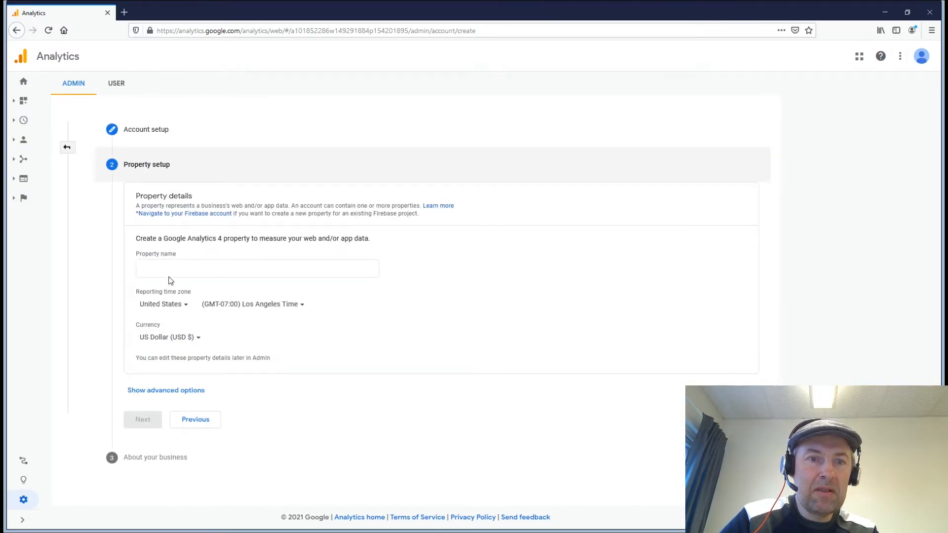
Step: Name the new Google Analytics property thegeckospot.co.uk
click(166, 268)
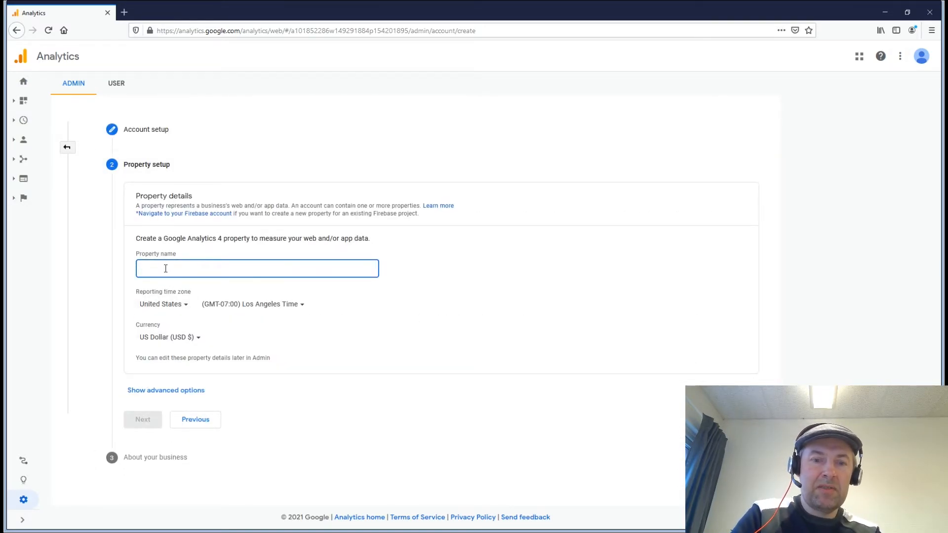
text(thegecko)
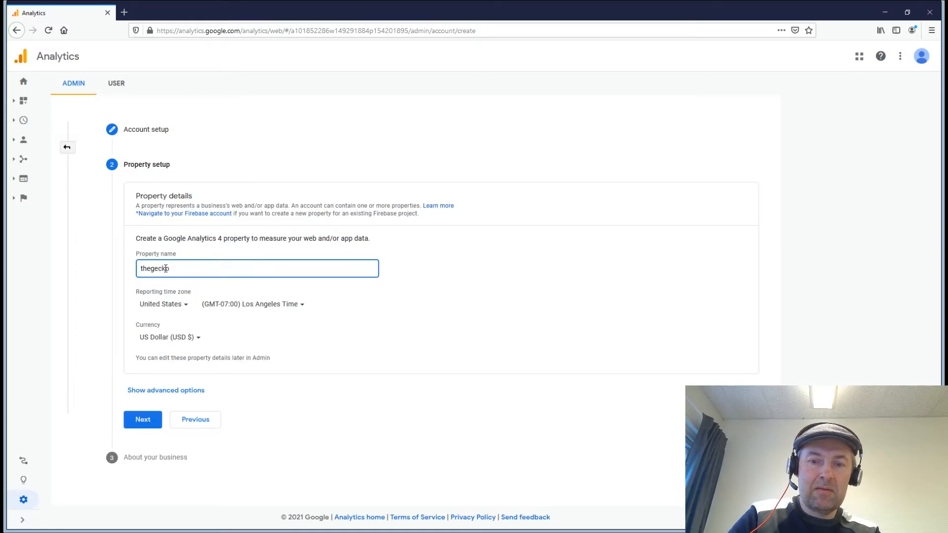
text(spo)
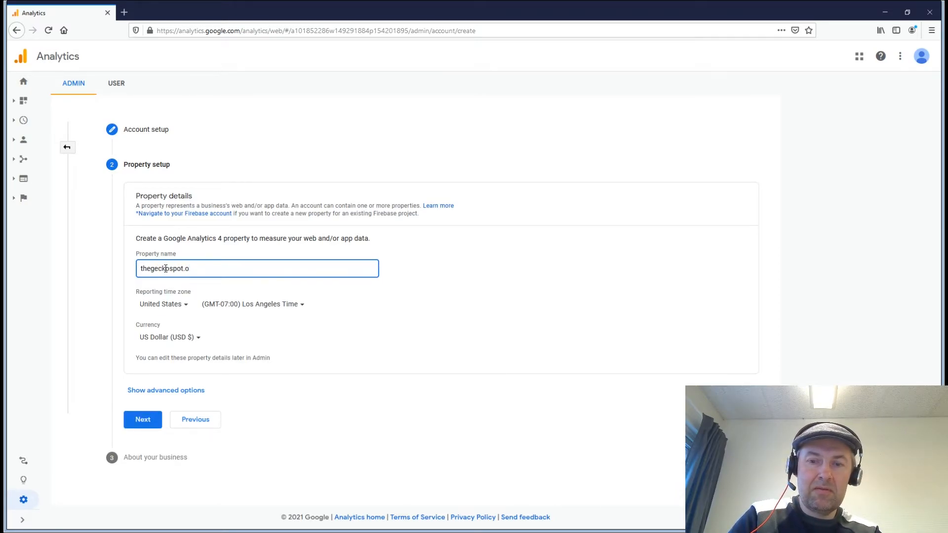
text(t.o)
key(BackSpace)
text(co)
key(ctrl+shift+Left)
key(ctrl+shift+Left)
key(ctrl+shift+Left)
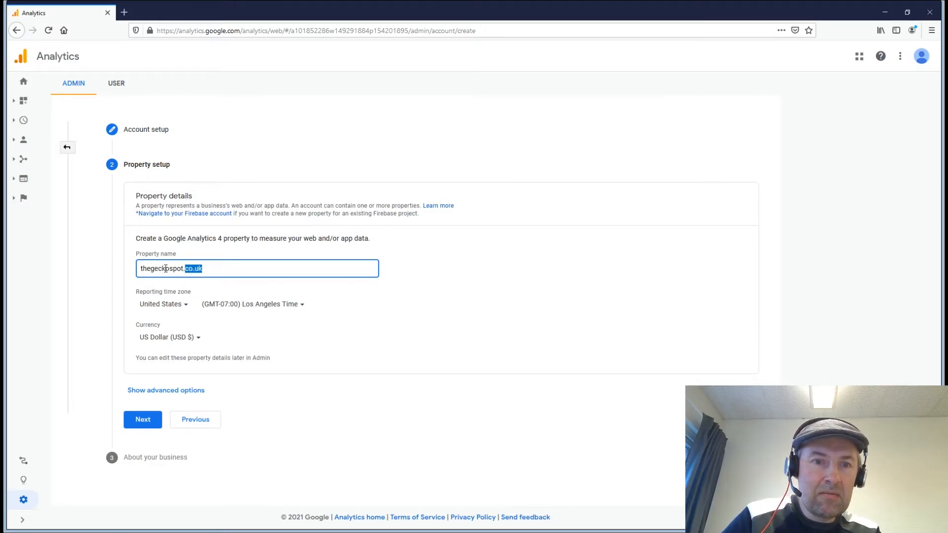
Step: Set the reporting time zone country to Sweden (GMT+02:00)
click(184, 306)
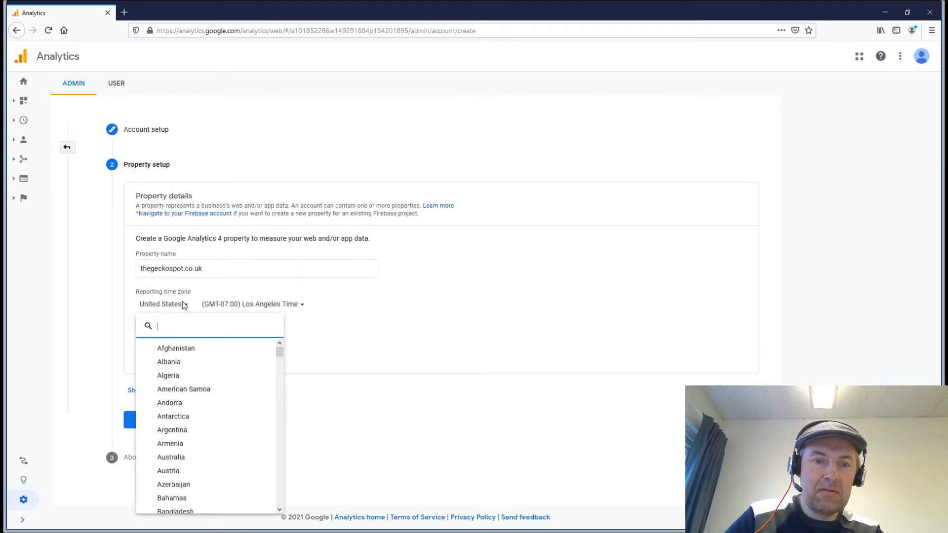
text(s)
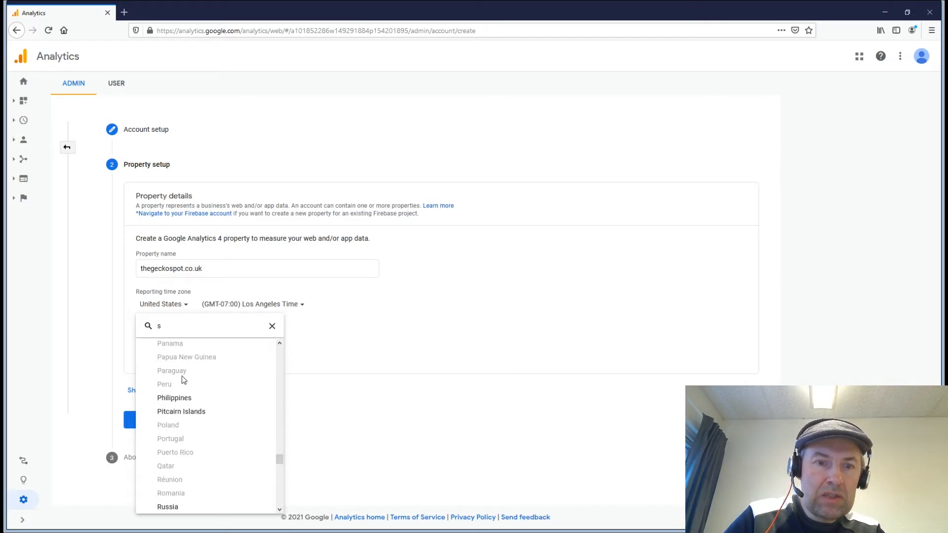
scroll(183, 379, down, 15)
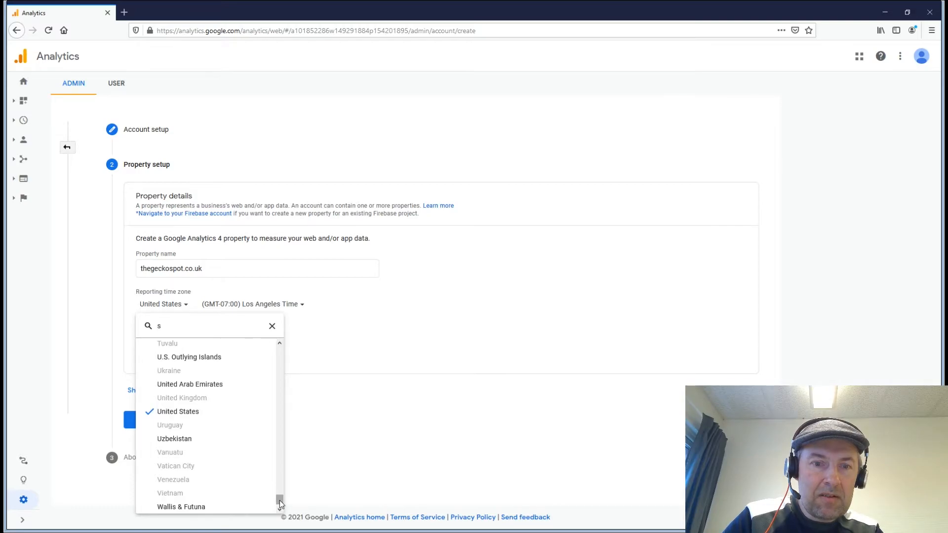
mouse_move(277, 486)
mouse_down()
mouse_move(277, 472)
mouse_move(277, 480)
mouse_up()
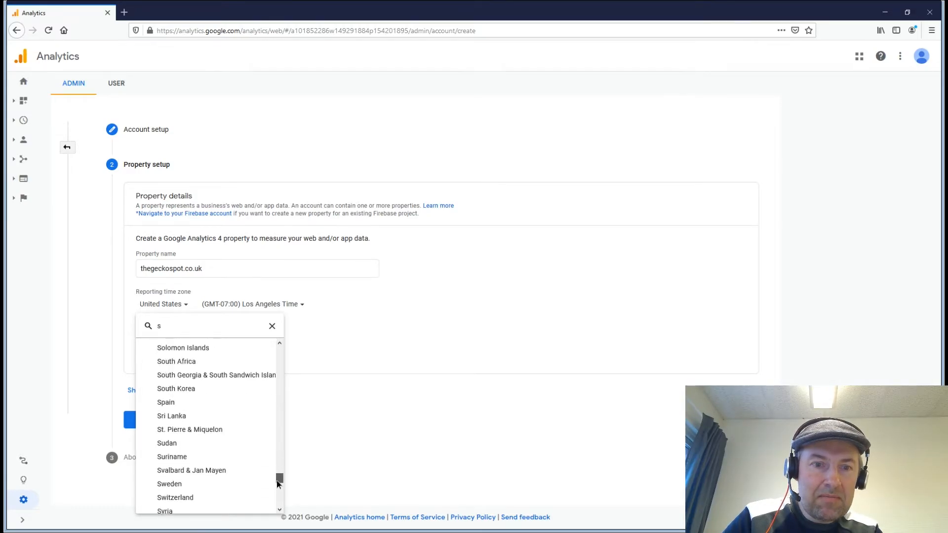
click(207, 463)
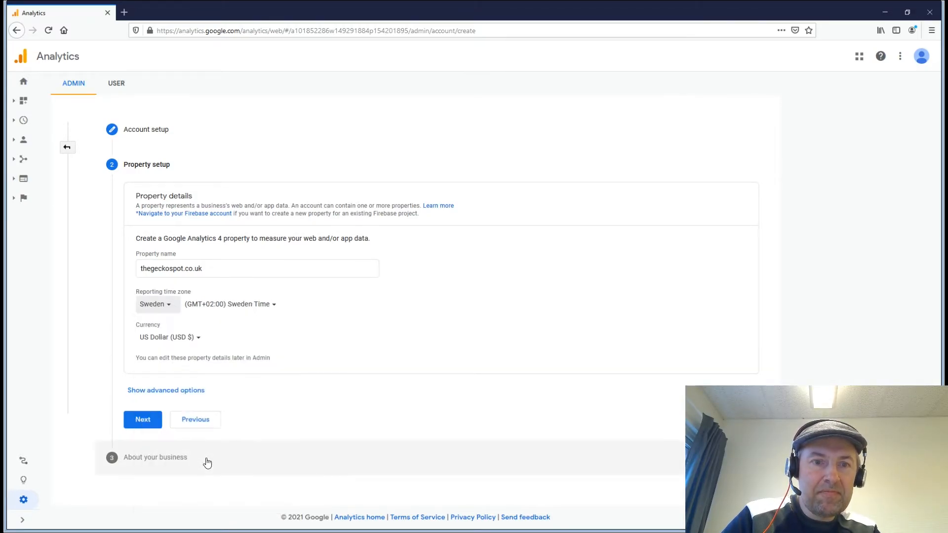
Step: Describe the business as small (1-10 employees) aiming to measure customer engagement
click(142, 420)
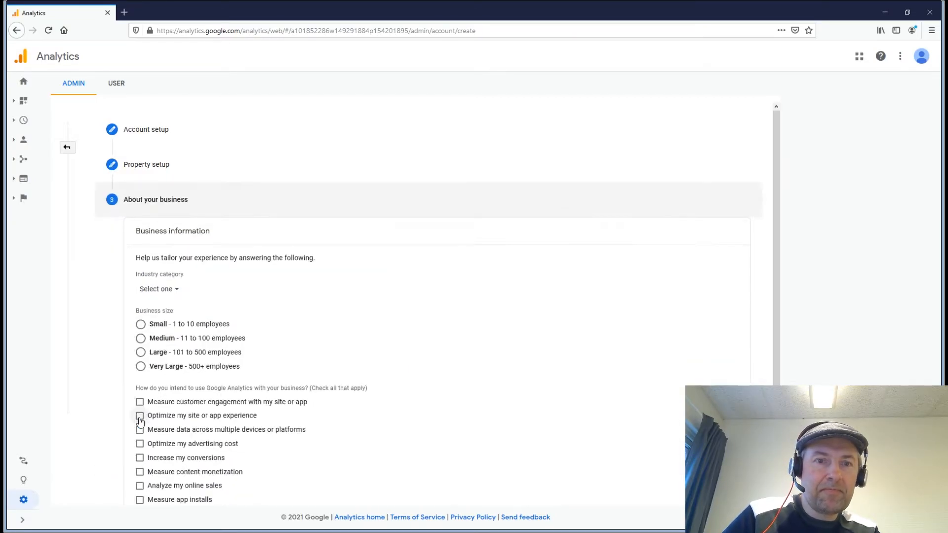
click(141, 325)
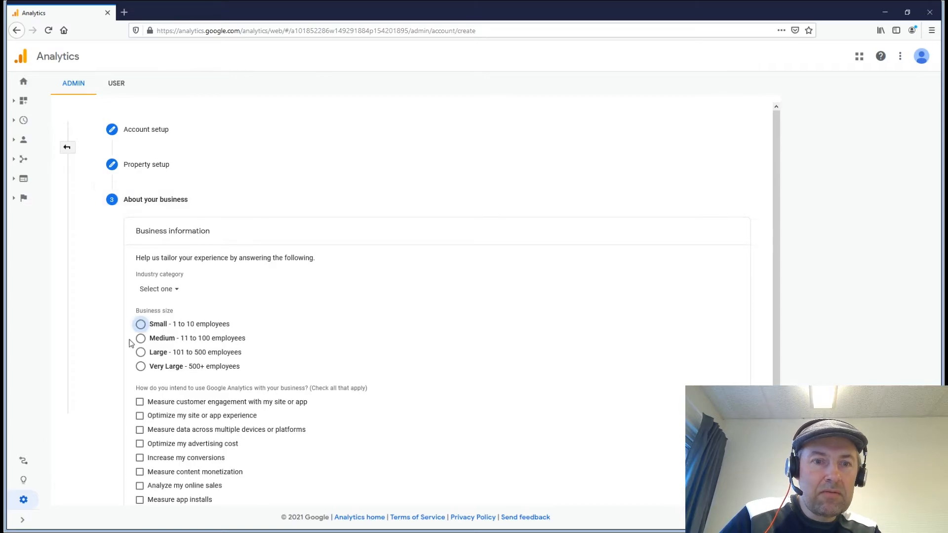
click(141, 403)
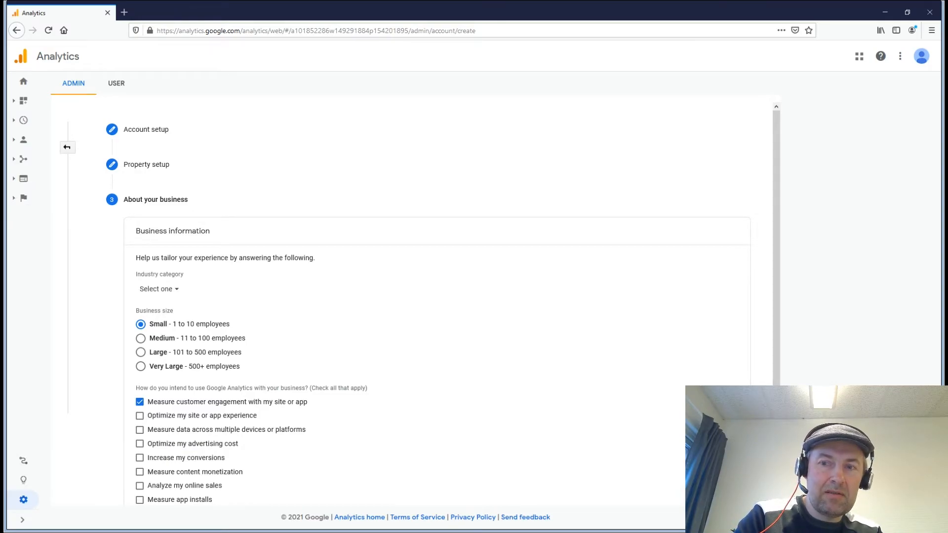
scroll(540, 451, down, 3)
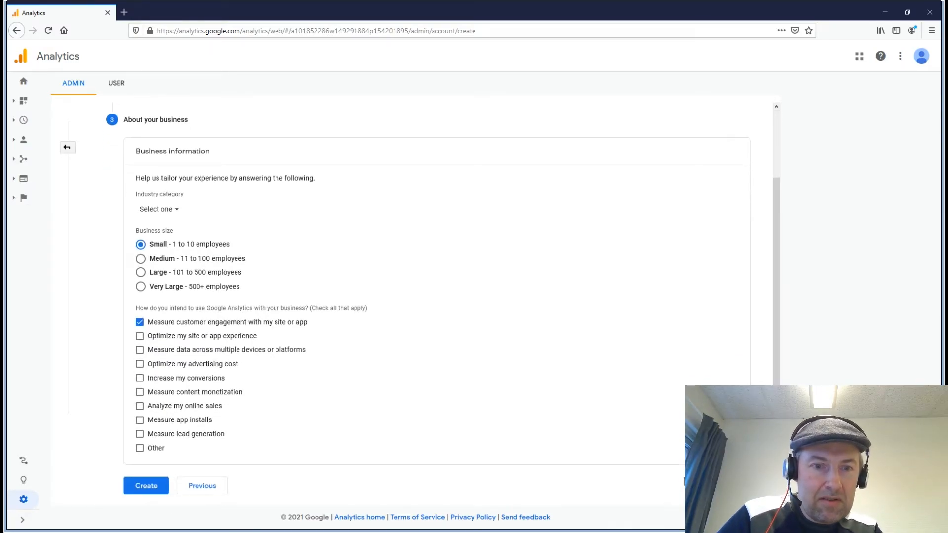
Step: Create the property, accepting the GDPR data processing terms and the terms of service
click(146, 494)
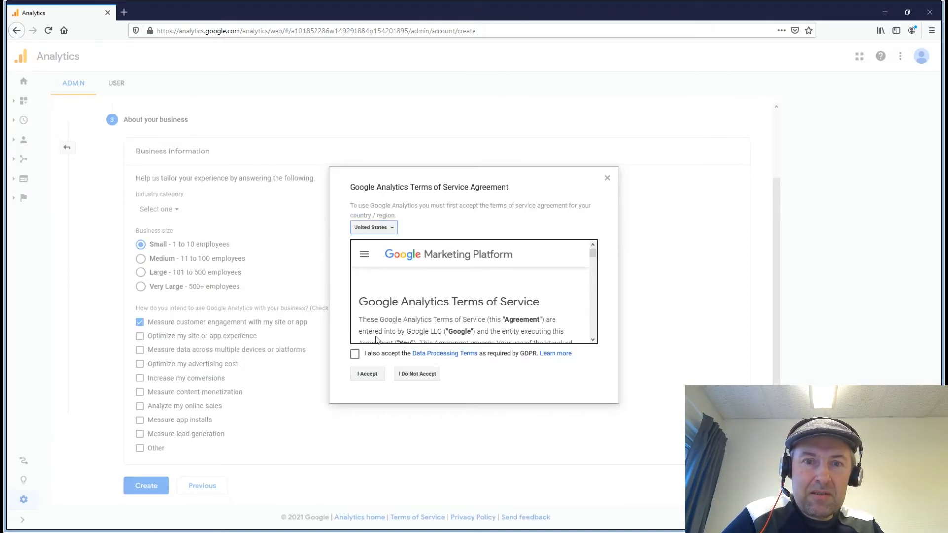
click(355, 353)
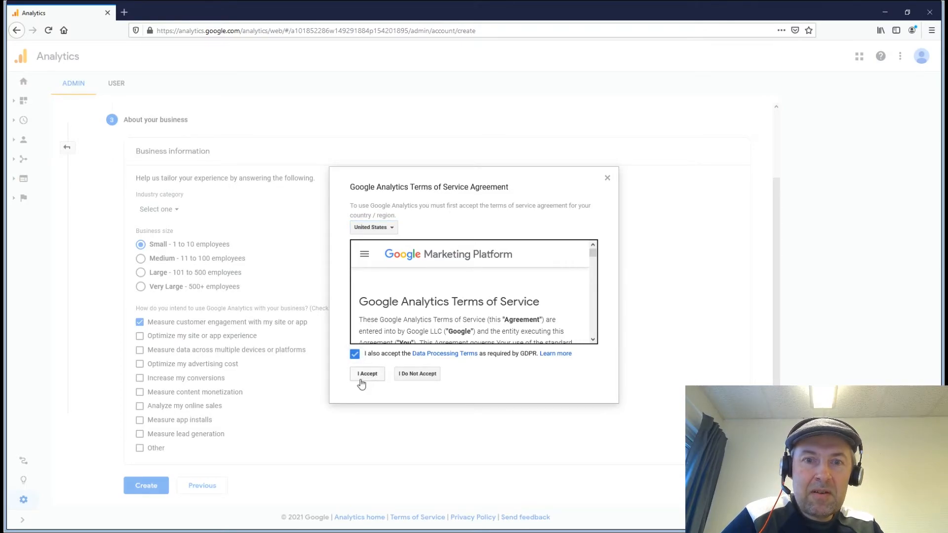
click(361, 378)
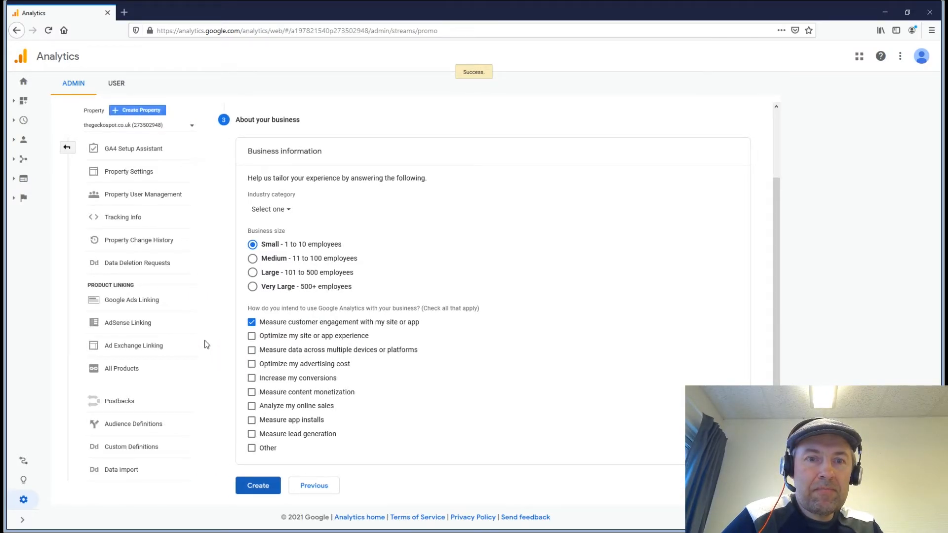
Step: Create a web data stream with URL and name thegeckospot.co.uk, then reveal its gtag.js code
click(254, 494)
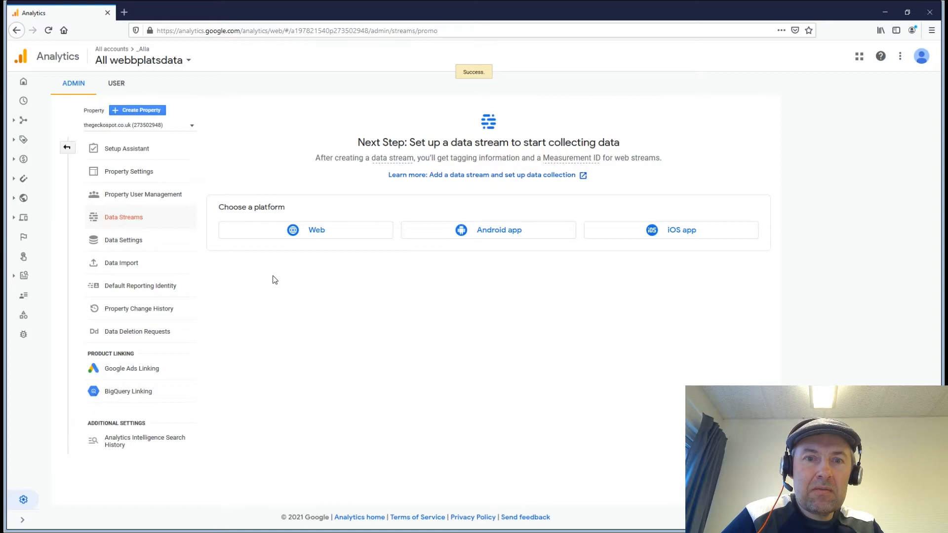
click(303, 232)
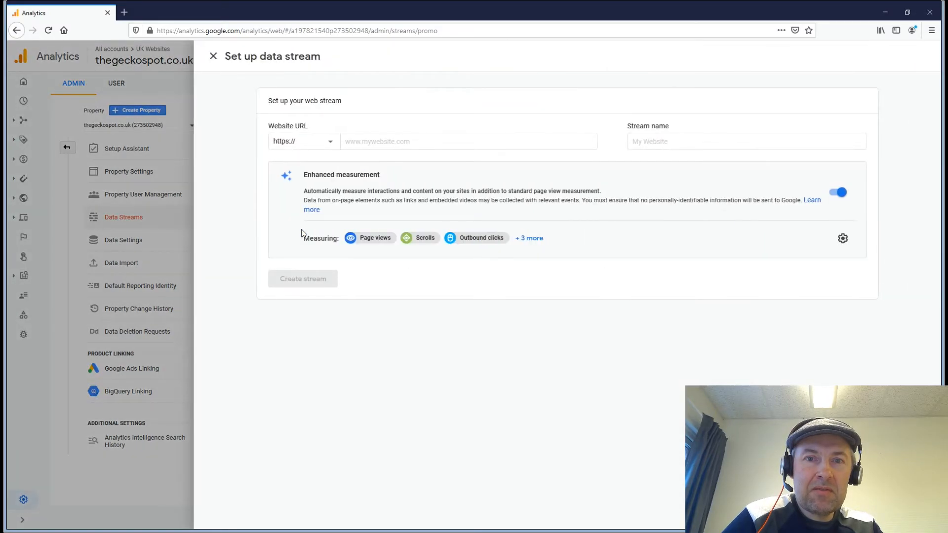
click(353, 146)
text(thegeckospot.co.uk)
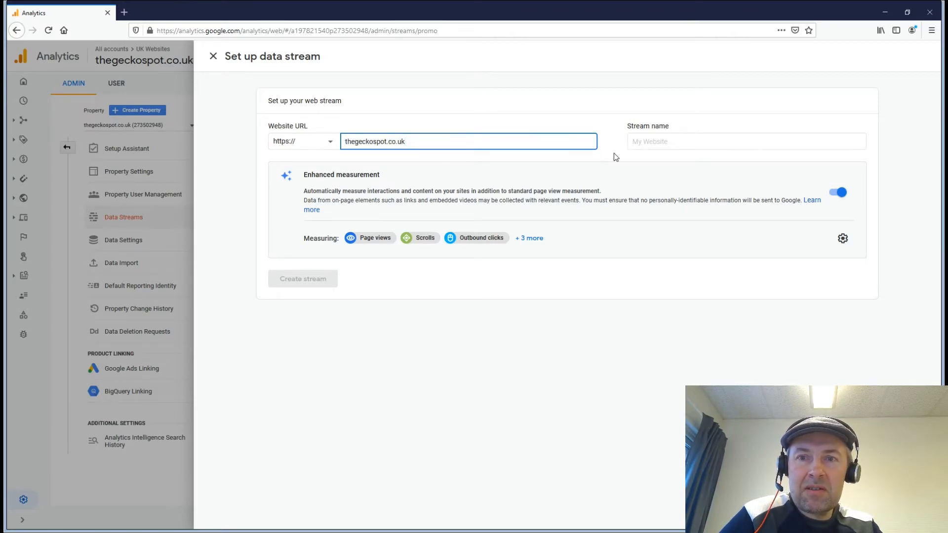
click(647, 142)
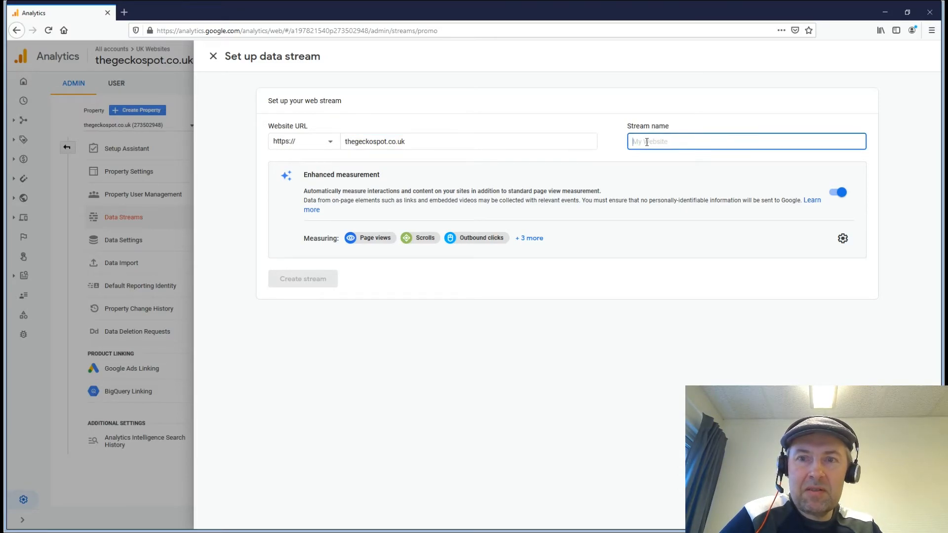
text(thegeckospot.co.uk)
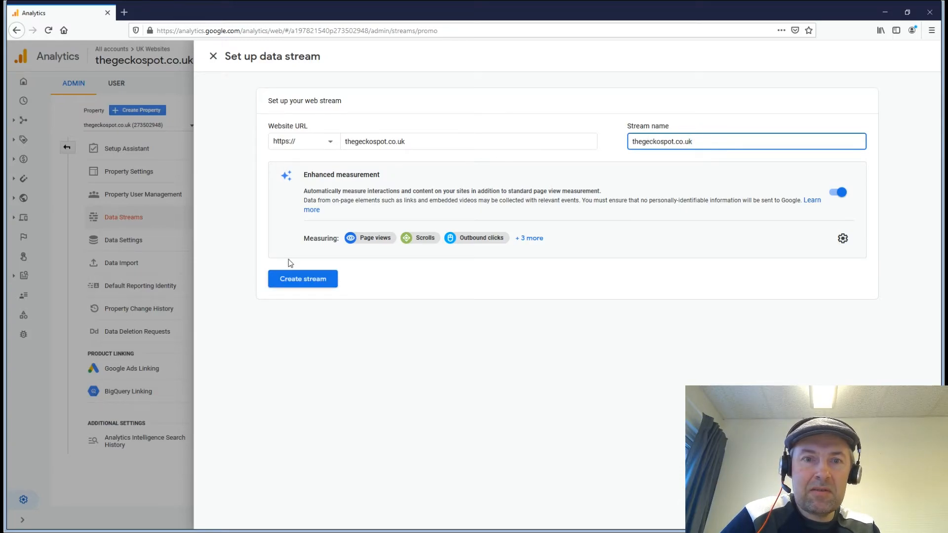
click(294, 284)
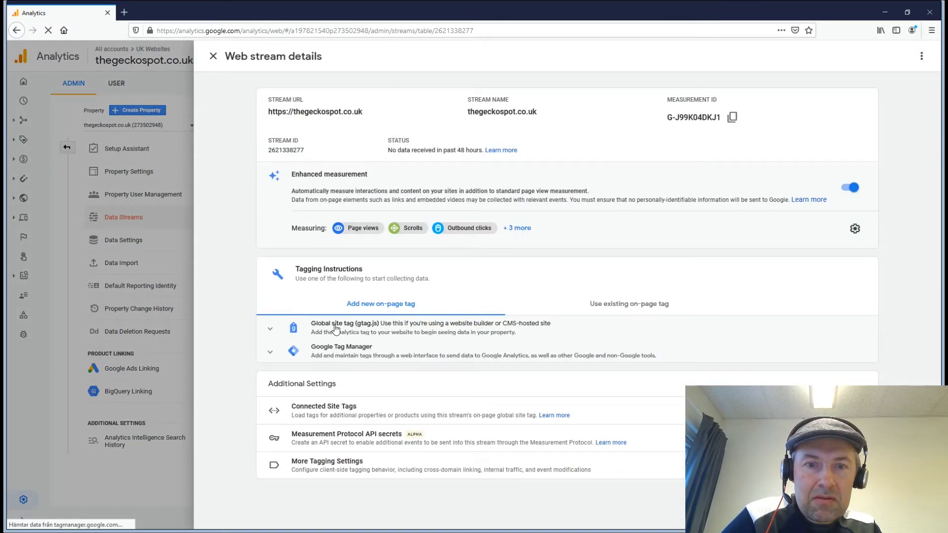
click(336, 328)
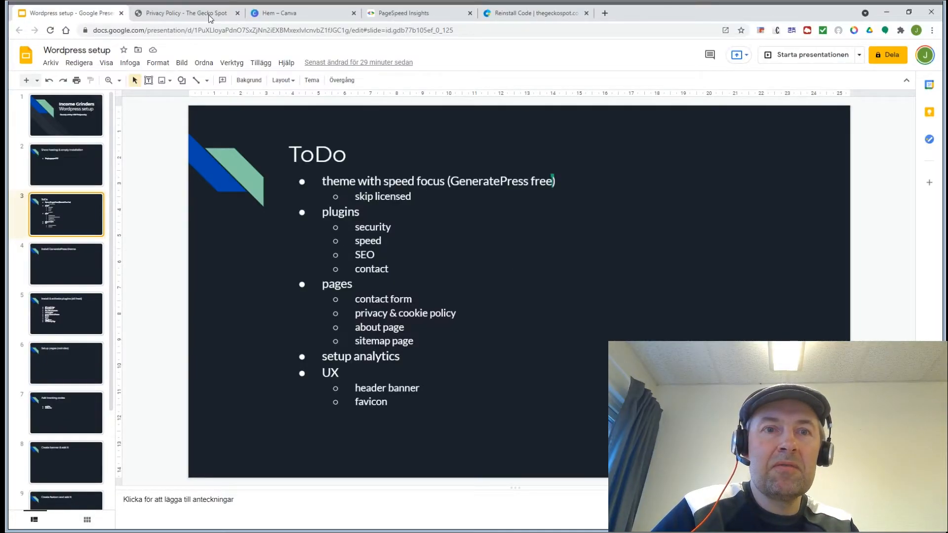
Step: Open Settings > Insert Headers and Footers in The Gecko Spot's WordPress admin
click(210, 14)
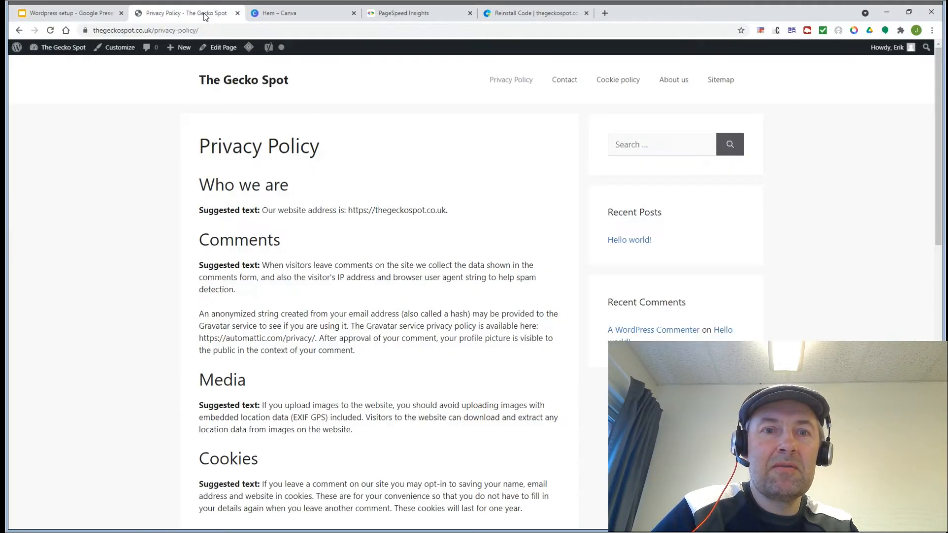
click(54, 51)
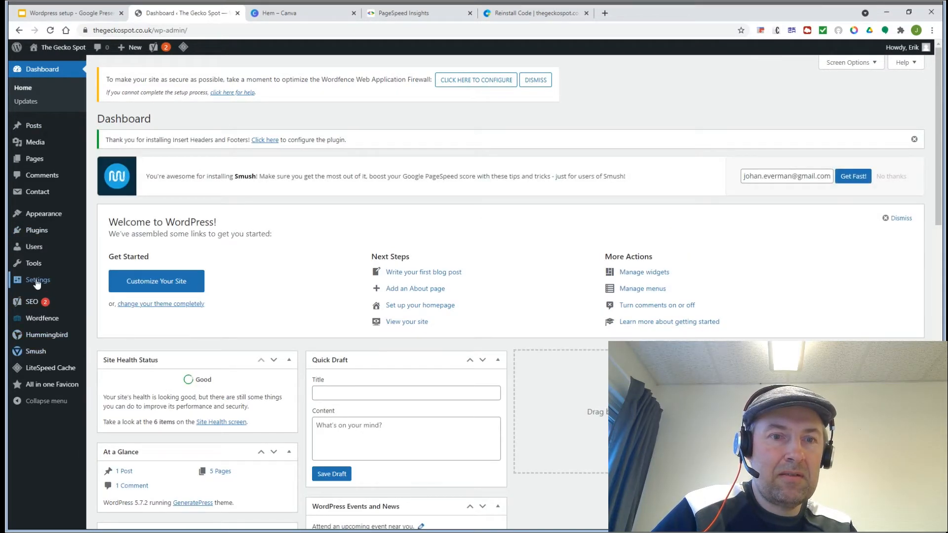
mouse_move(37, 281)
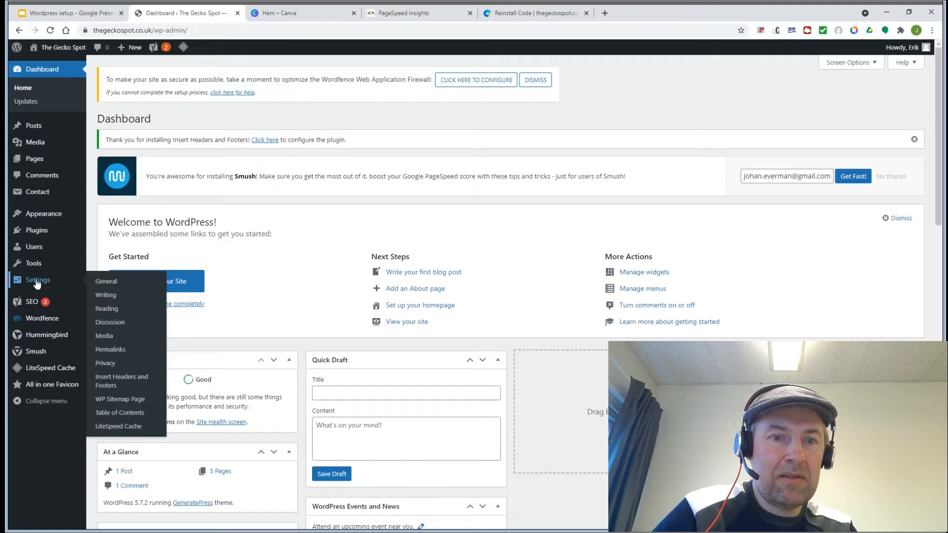
click(104, 382)
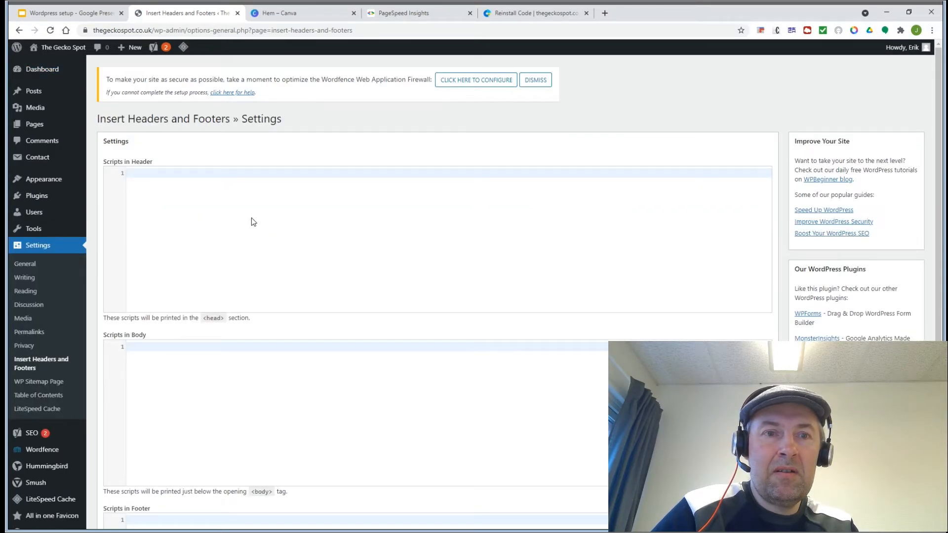
Step: Paste the Google Analytics gtag code into Scripts in Header, save, and add blank lines after it
click(251, 218)
text(<!-- Global site tag (gtag.js) - Google Analytics --> <script async src="https://www.googletagmanager.com/gtag/js?id=G-J99K04DKJ1"></script> <script>   window.dataLayer = window.dataLayer || [];   function gtag(){dataLayer.push(arguments);}   gtag('js', new Date());    gtag('config', 'G-J99K04DKJ1'); </script>)
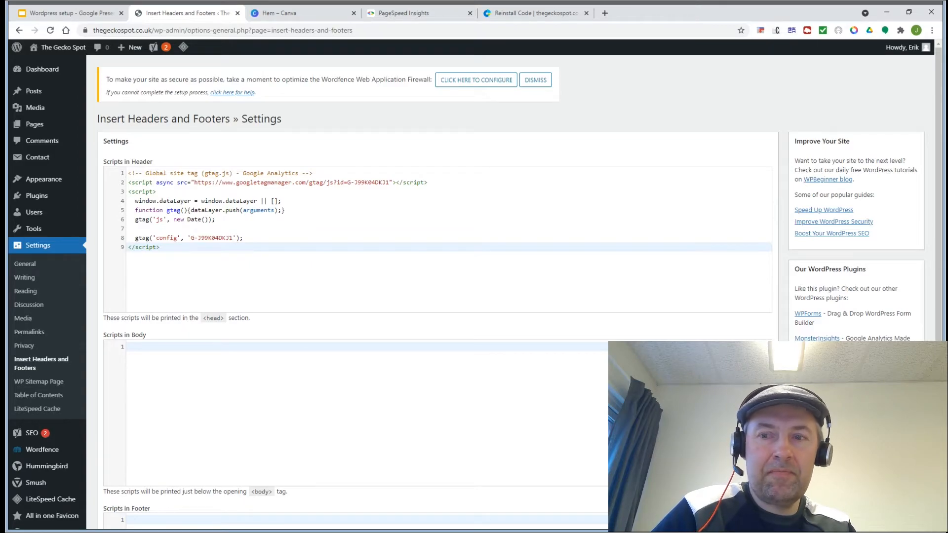
scroll(410, 451, down, 5)
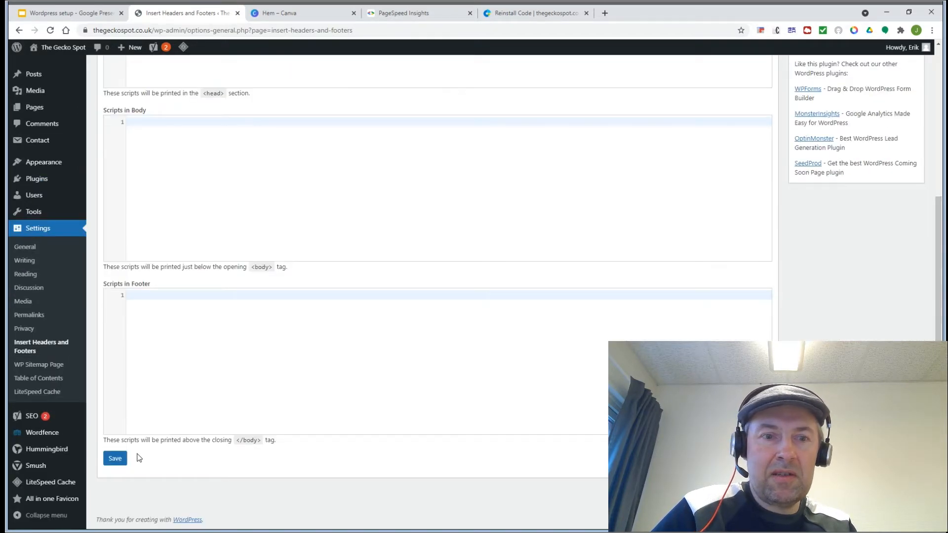
click(113, 458)
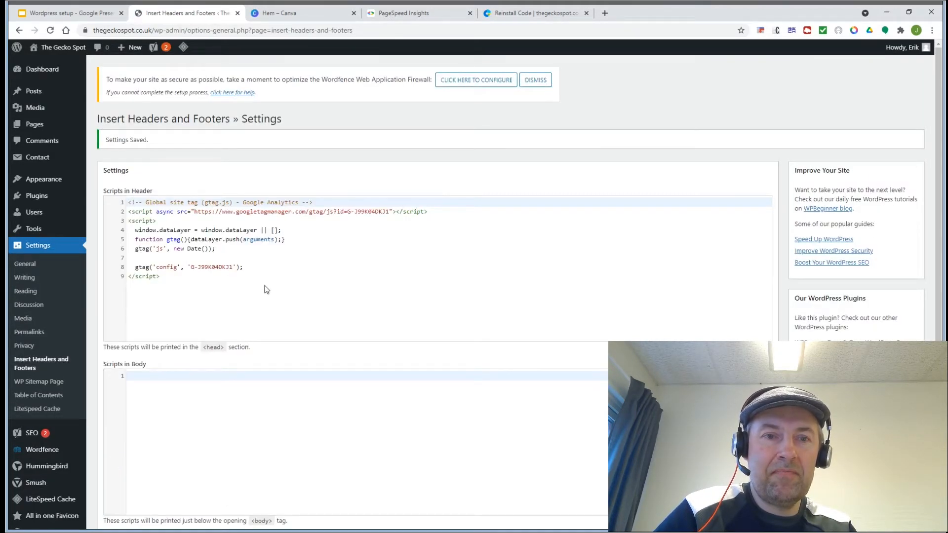
click(268, 287)
key(Return)
key(Return)
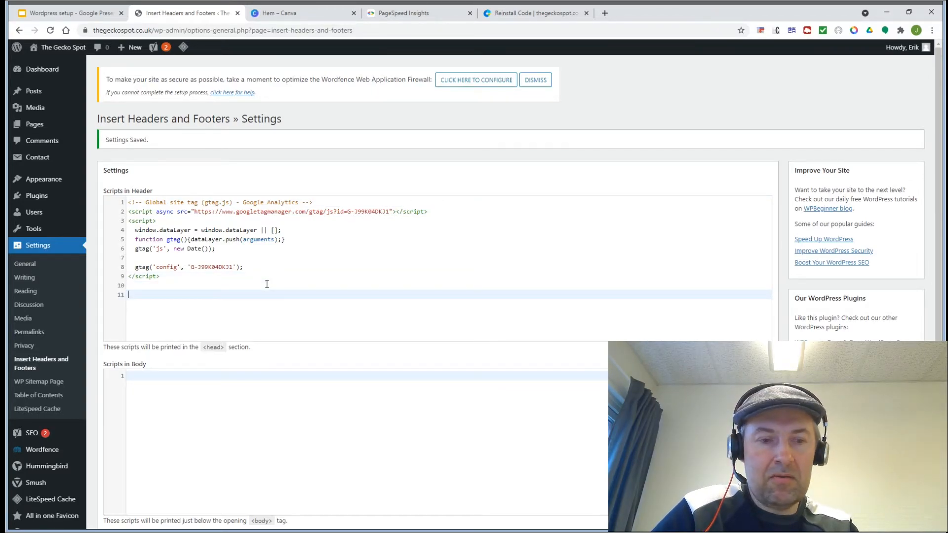
Step: Paste the Statcounter tracking code after the analytics tag in header scripts and save
key(alt+Tab)
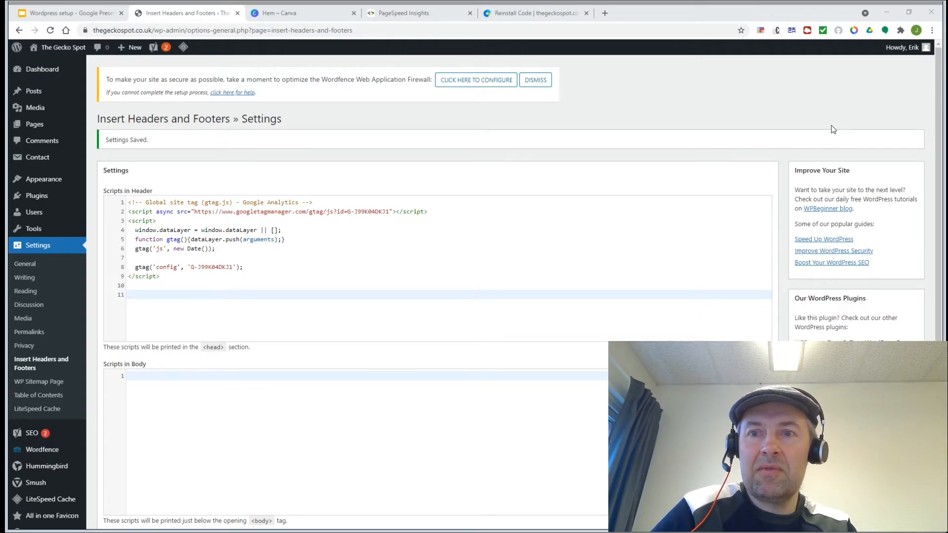
key(alt+Tab)
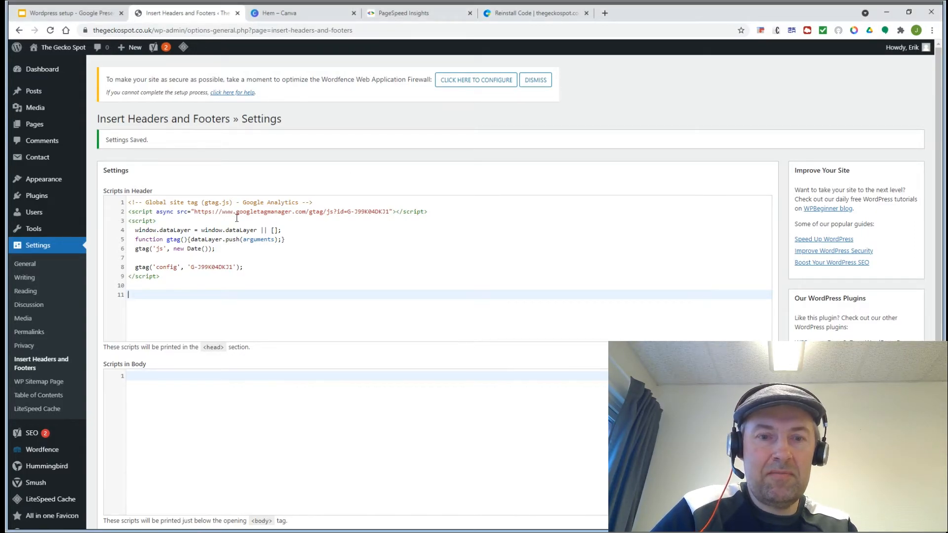
text(<!-- Default Statcounter code for The Gecko Spot https://thegeckospot.co.uk --> <script type="text/javascript"> var sc_project=12535847; var sc_invisible=1; var sc_security="1b8a5c0d"; </script> <script type="text/javascript" src="https://www.statcounter.com/counter/counter.js" async></script> <noscript><div class="statcounter"><a title="real time web analytics" href="https://statcounter.com/" target="_blank"><img class="statcounter" src="https://c.statcounter.com/12535847/0/1b8a5c0d/1/" alt="real time web analytics"></a></div></noscript> <!-- End of Statcounter Code -->)
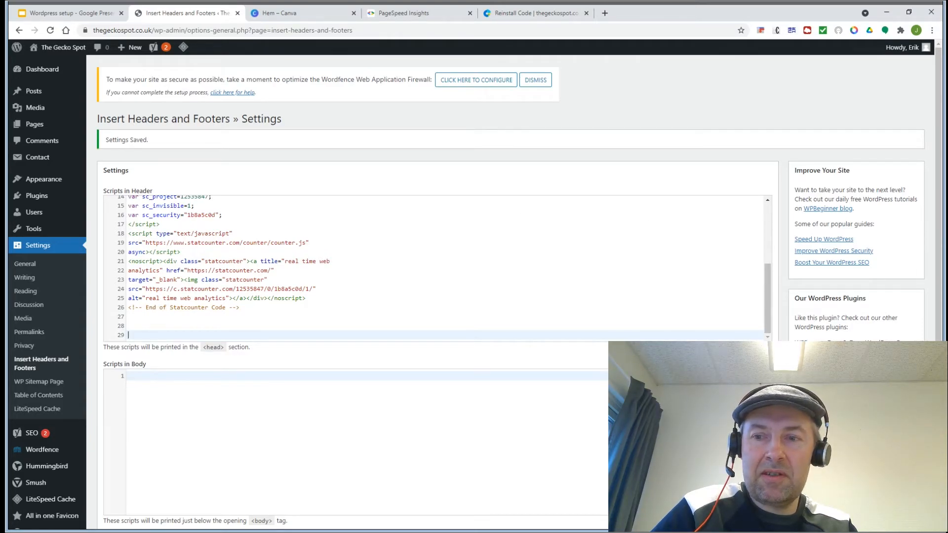
scroll(270, 439, down, 5)
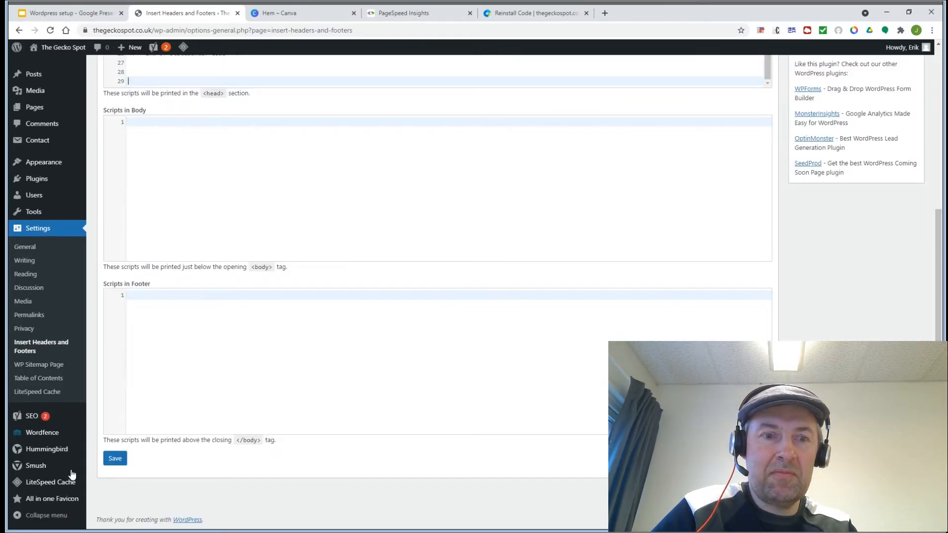
click(115, 459)
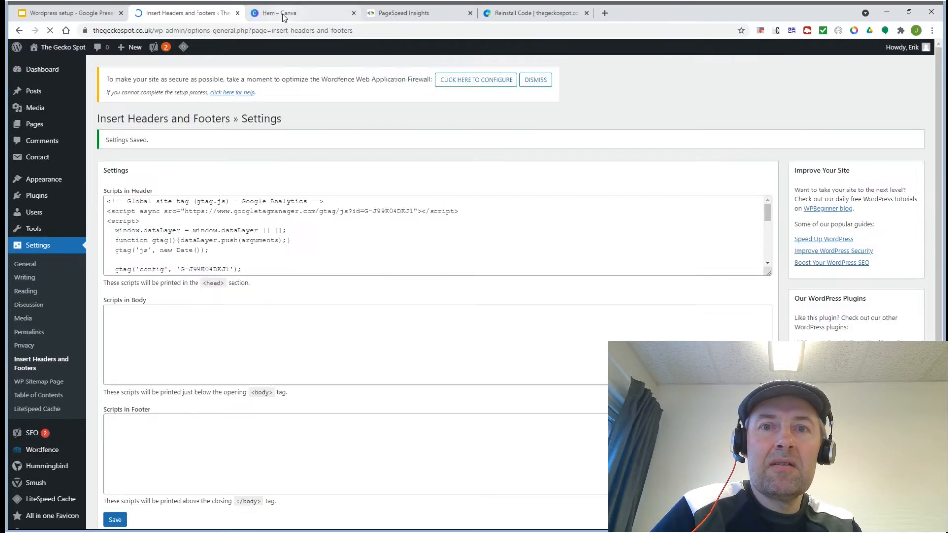
Step: Check the Statcounter reinstall code page, then bring up the setup slides
click(515, 14)
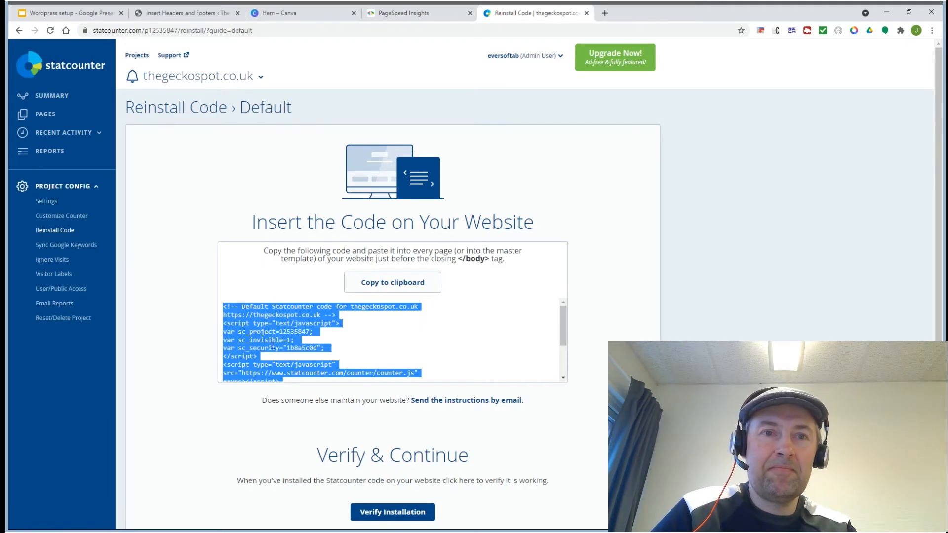
click(165, 18)
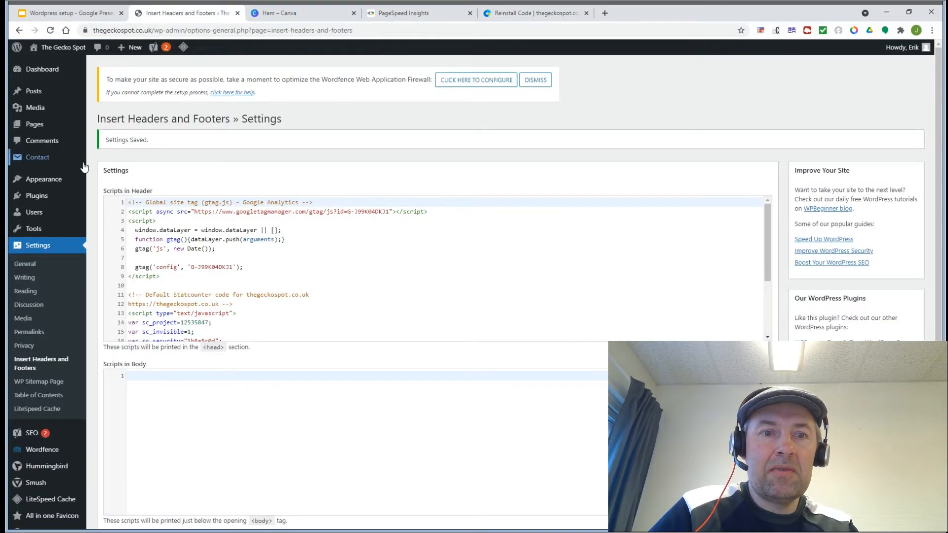
click(44, 13)
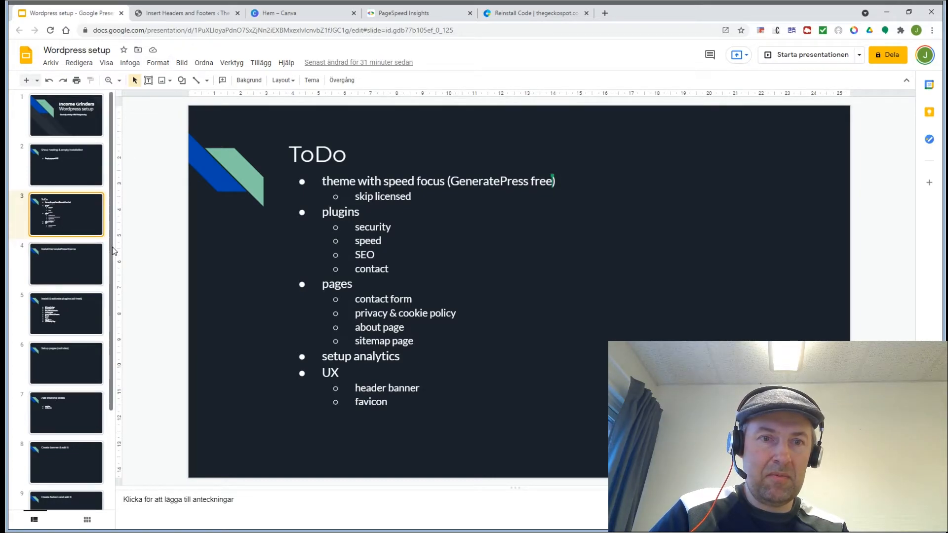
Step: Scroll through the ToDo setup slides, then go to the Canva home page
drag(112, 246, 110, 331)
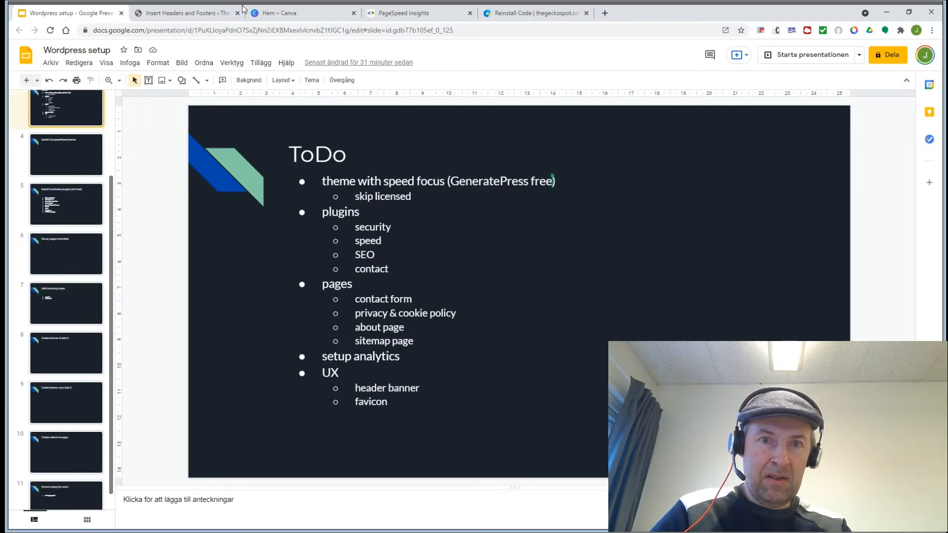
click(293, 15)
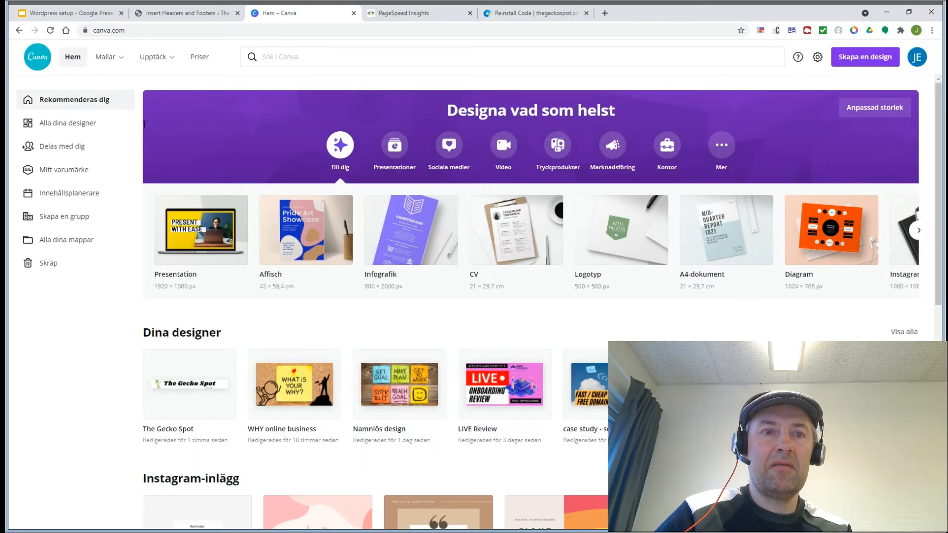
Step: Open The Gecko Spot banner design and download it as a transparent-background PNG
click(178, 383)
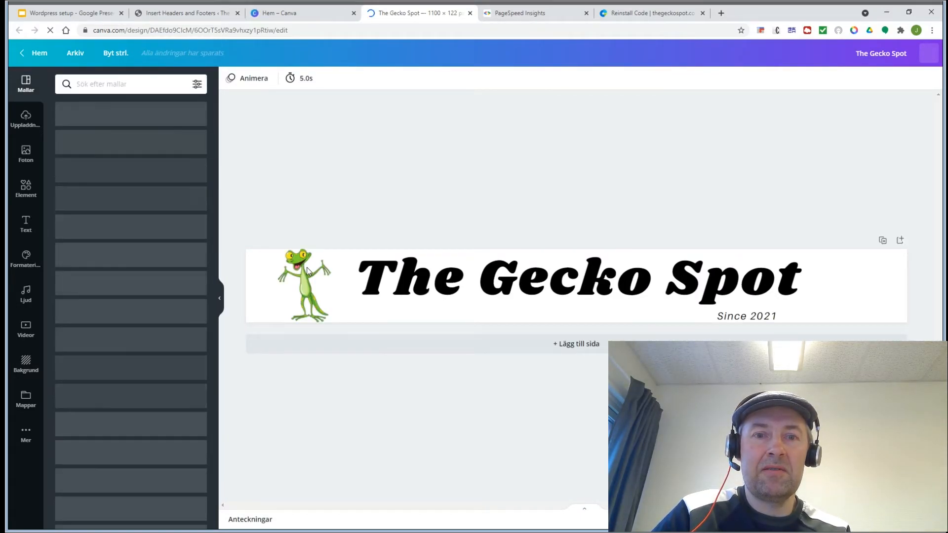
click(307, 269)
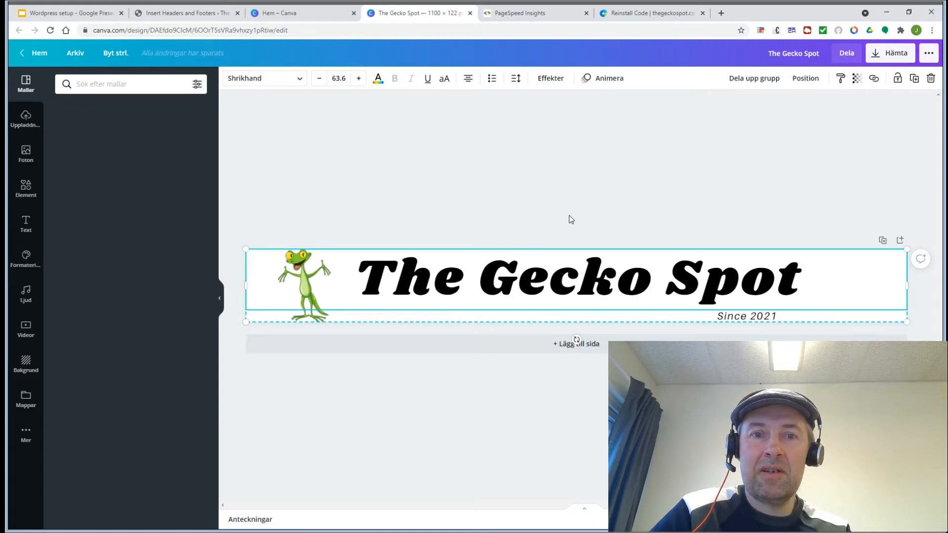
click(888, 56)
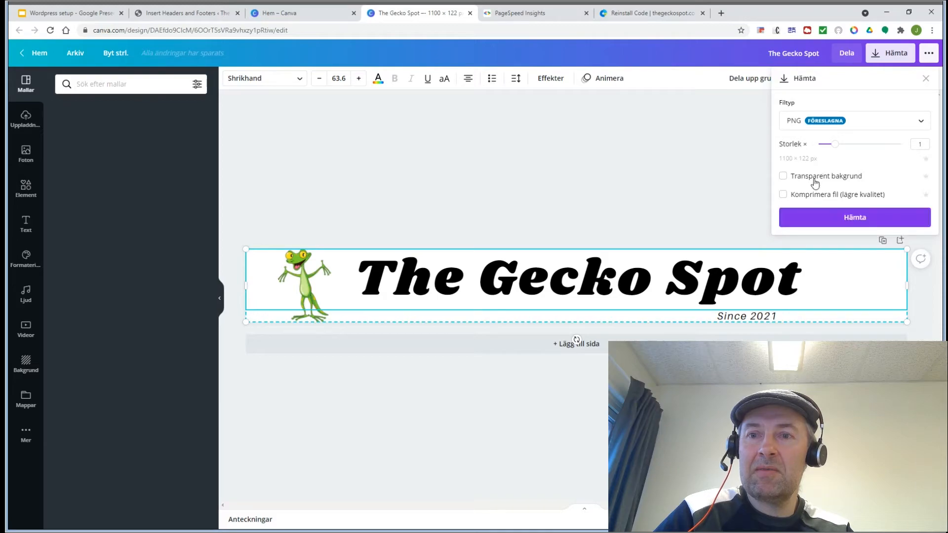
click(813, 180)
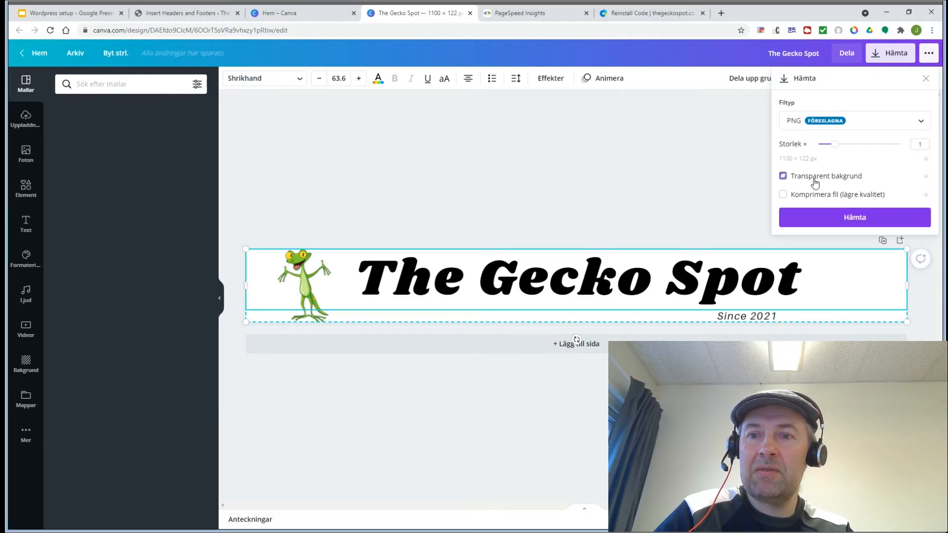
click(855, 222)
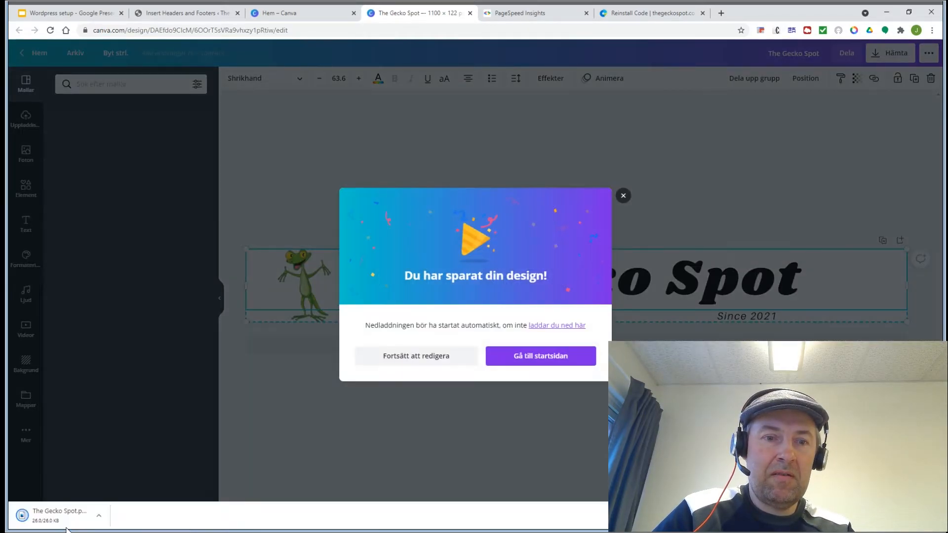
Step: In the Customizer's Site Identity panel, tick Hide site title and begin selecting a logo
click(183, 13)
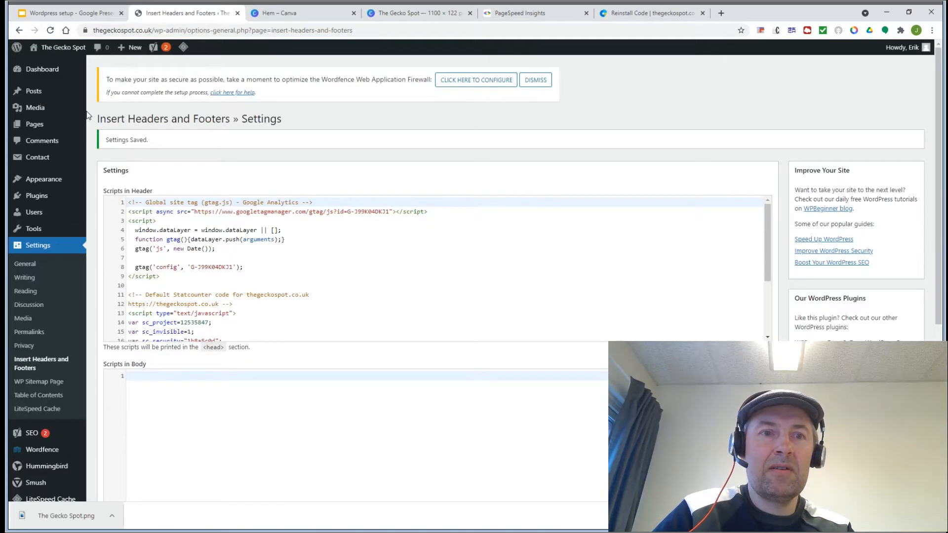
mouse_move(46, 182)
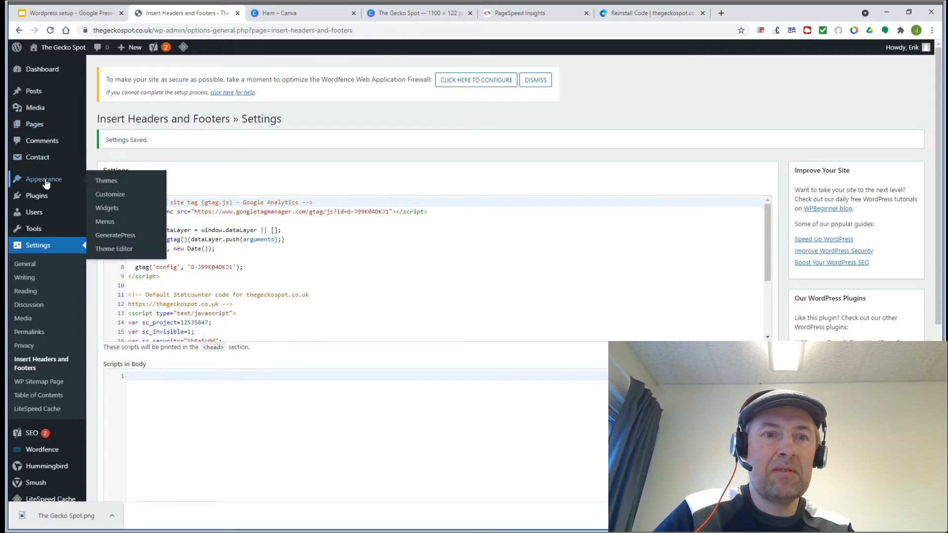
click(109, 195)
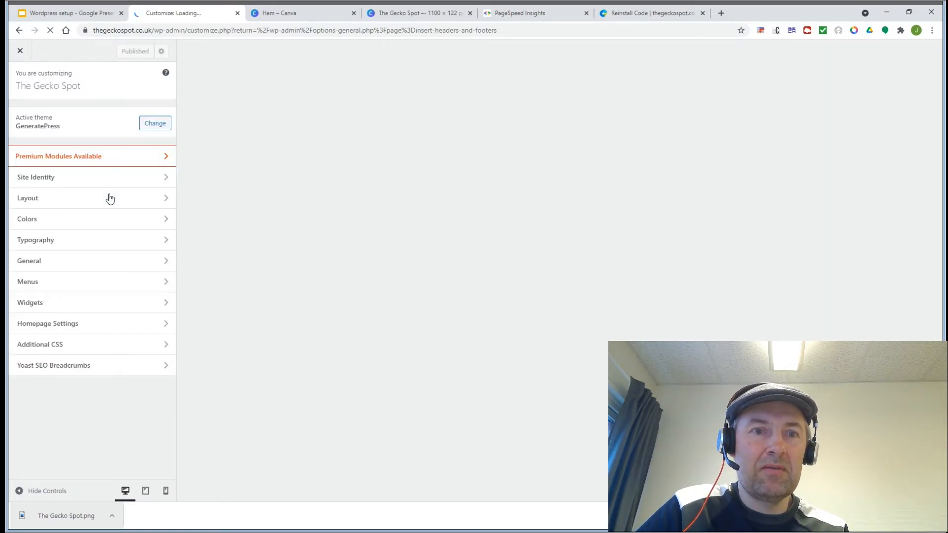
click(35, 178)
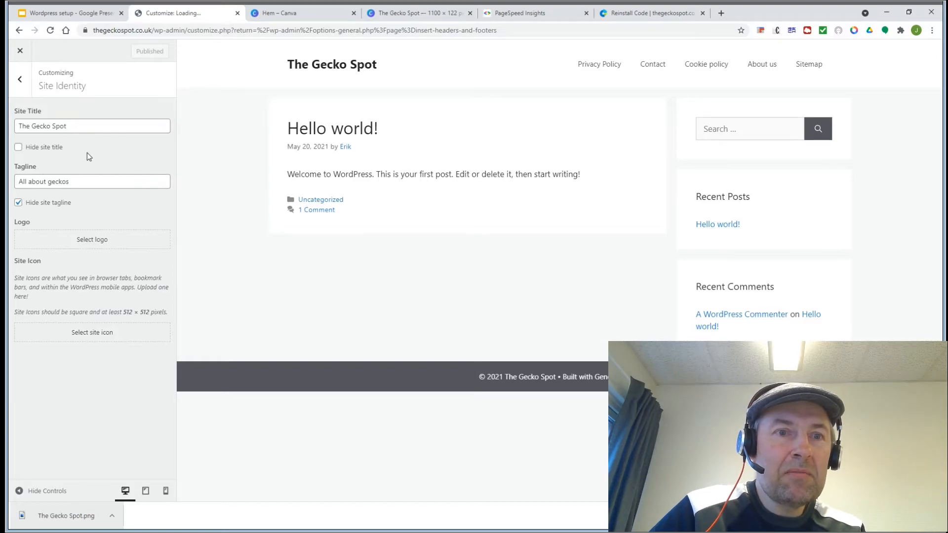
click(39, 148)
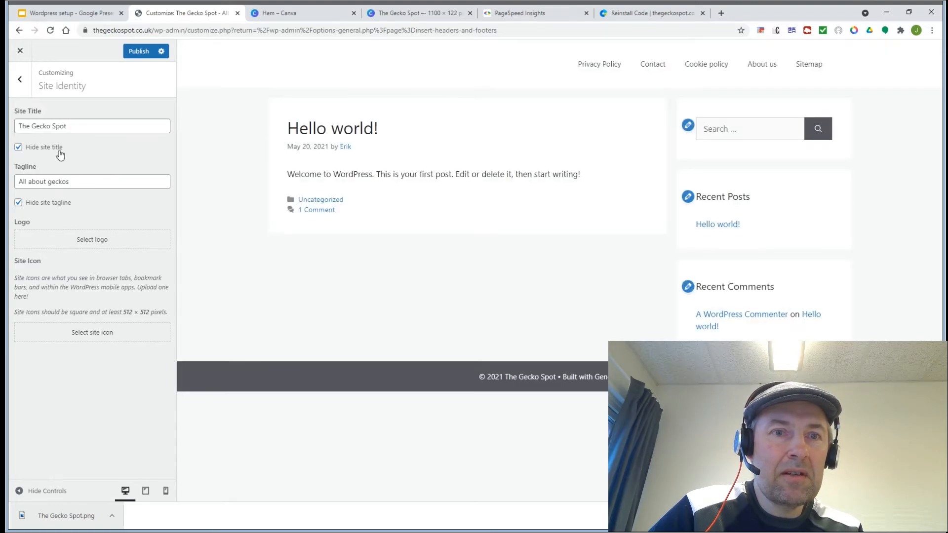
click(88, 241)
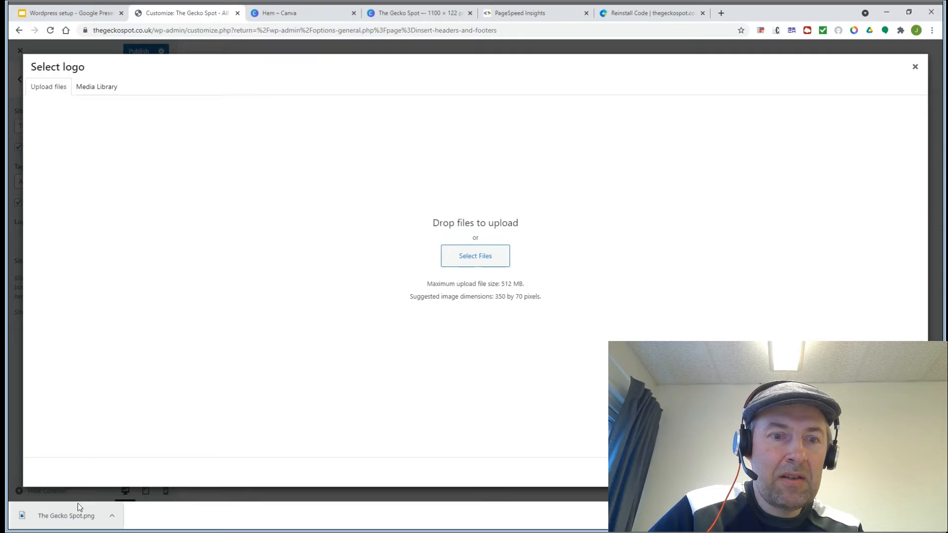
Step: Upload The Gecko Spot.png as the logo and widen its crop to include the gecko
drag(63, 519, 284, 340)
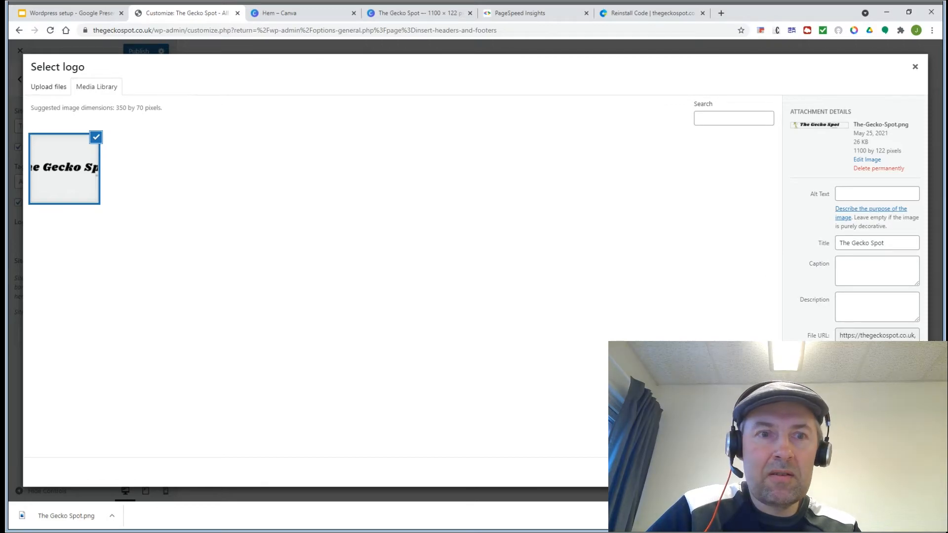
click(904, 472)
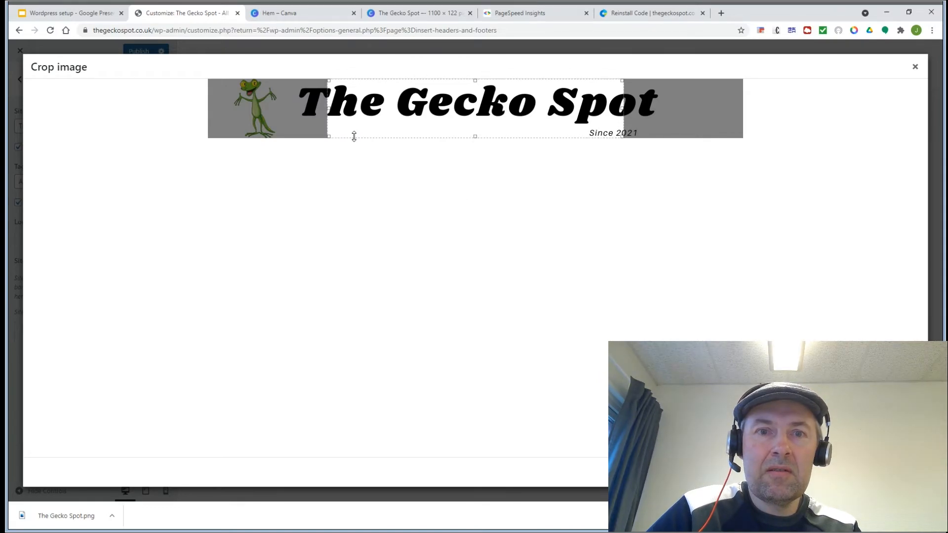
drag(320, 136, 232, 140)
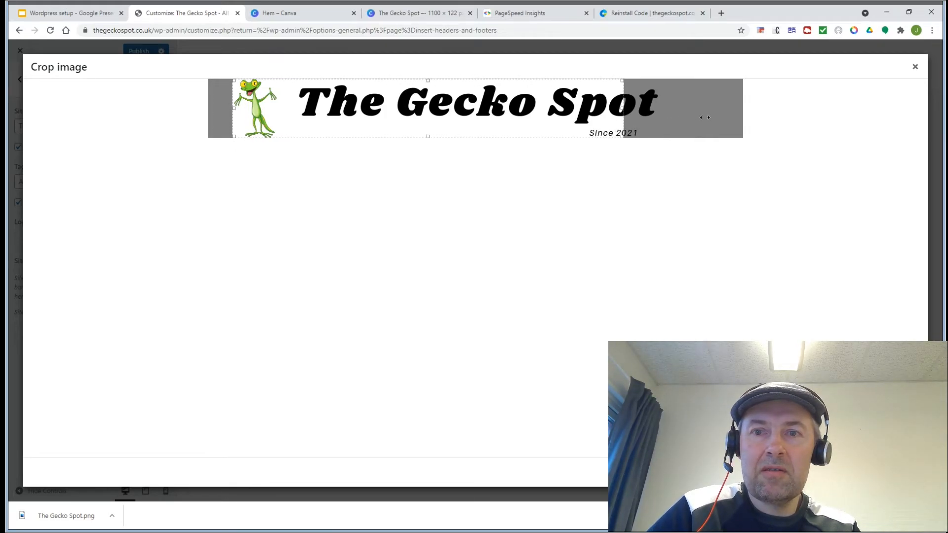
drag(622, 132, 672, 120)
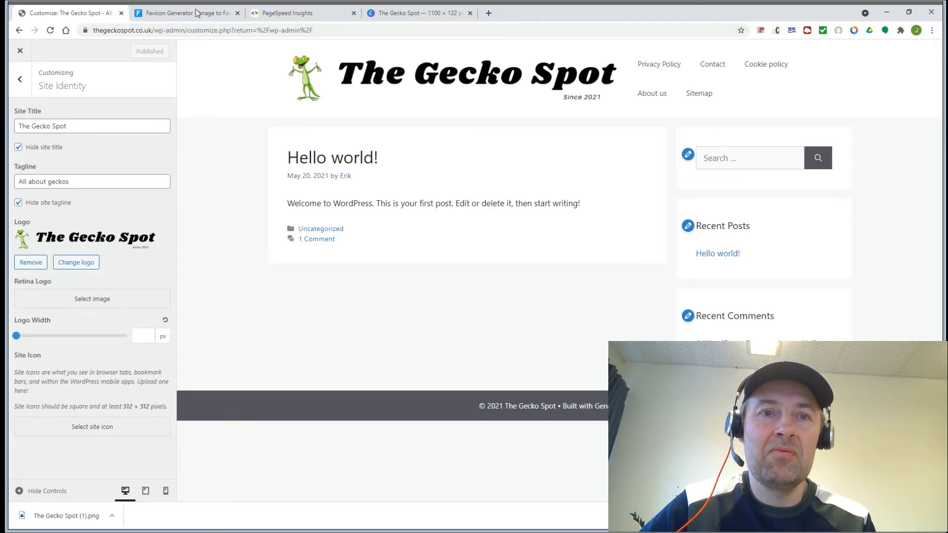
Step: Convert the gecko banner PNG into a favicon package and download favicon_io (1).zip
click(176, 19)
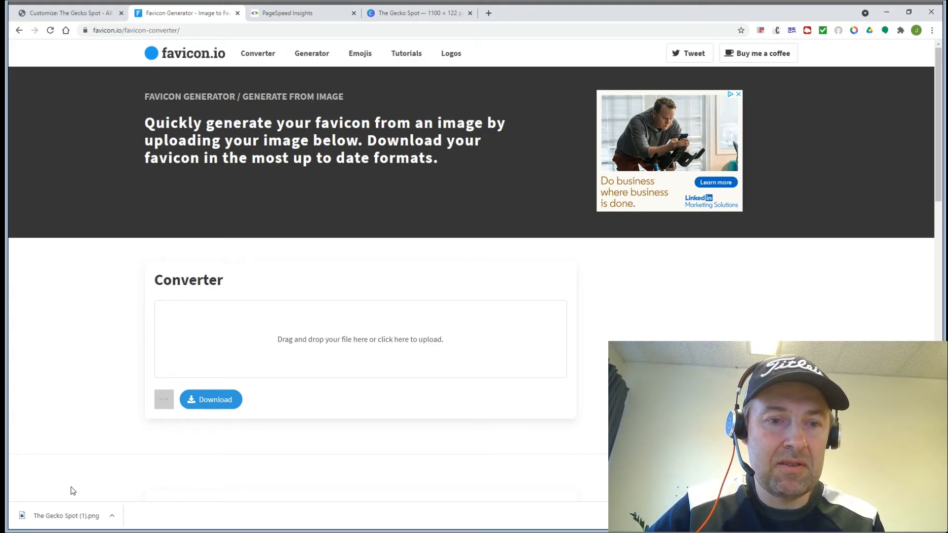
click(52, 516)
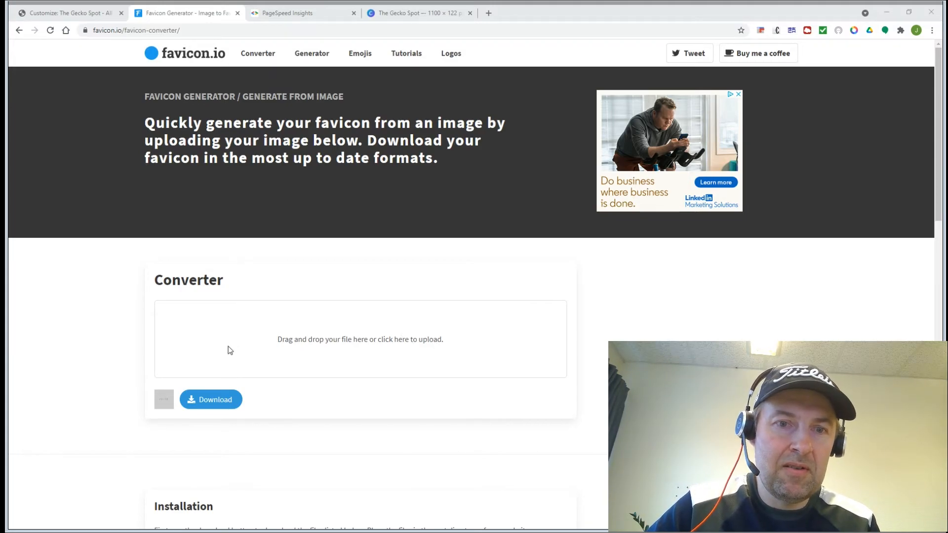
click(200, 401)
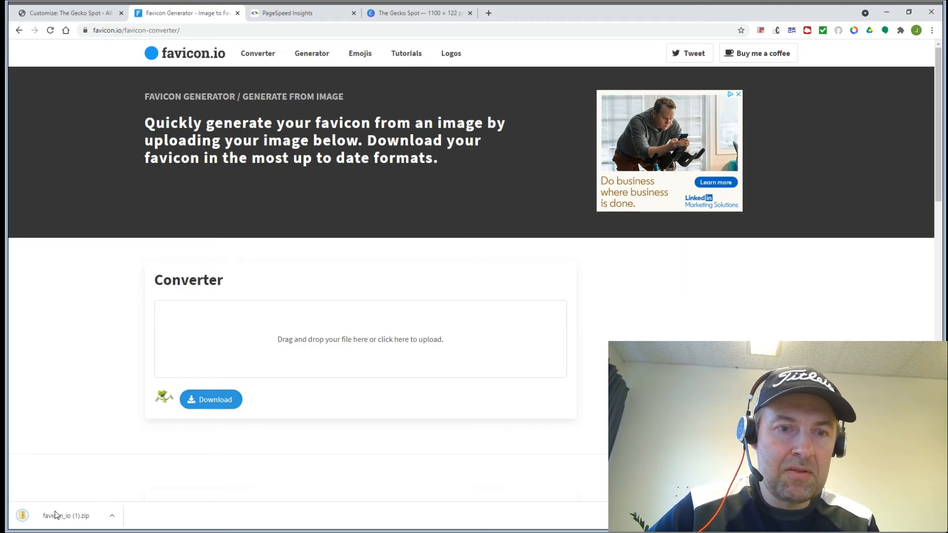
click(56, 514)
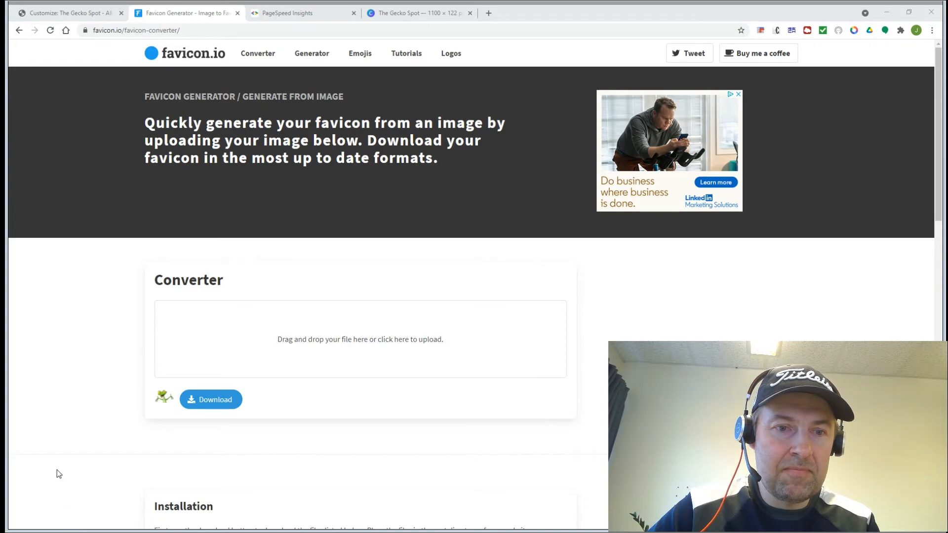
click(78, 14)
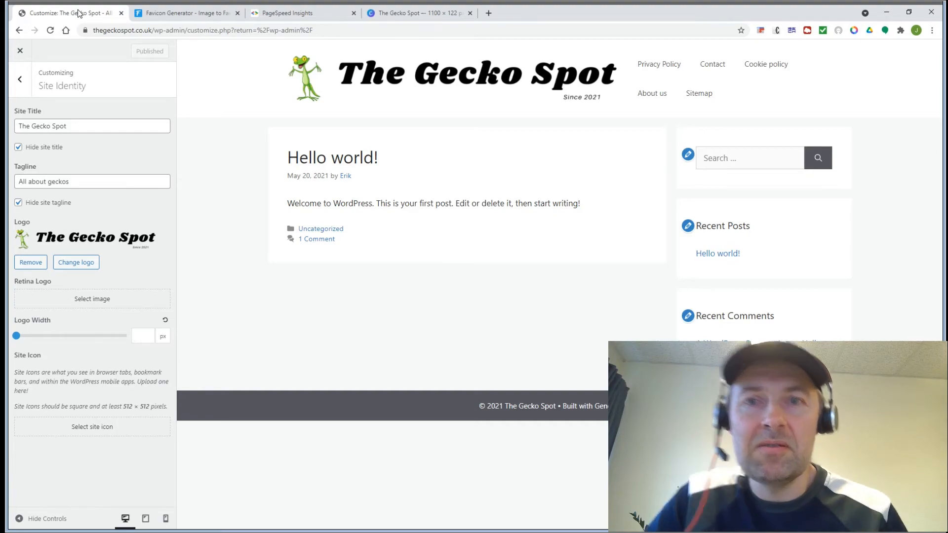
Step: Close the customizer and go to the All in one Favicon settings page
click(20, 51)
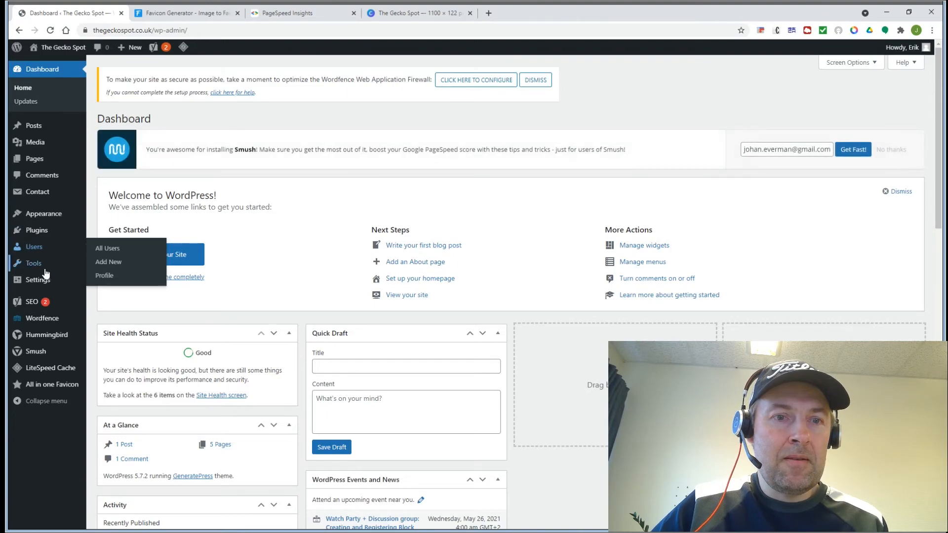
mouse_move(46, 273)
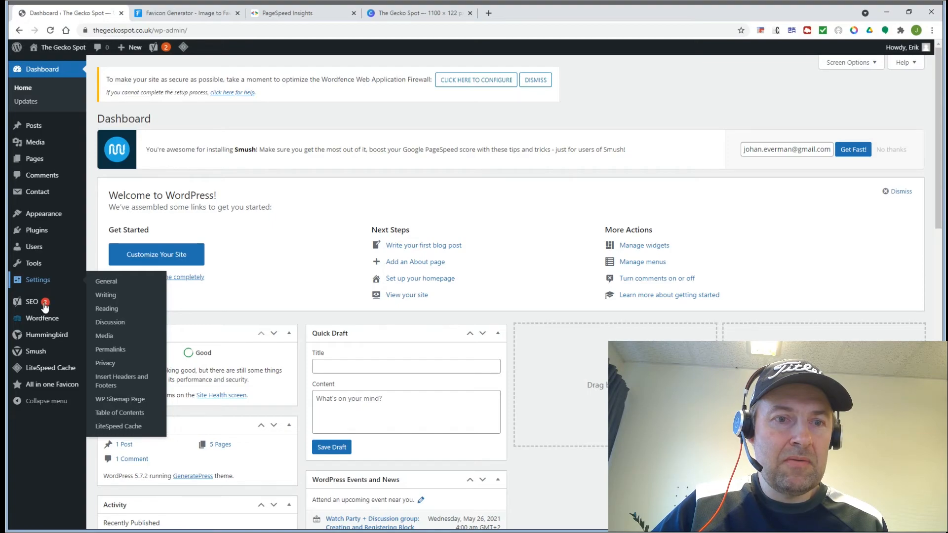
mouse_move(52, 389)
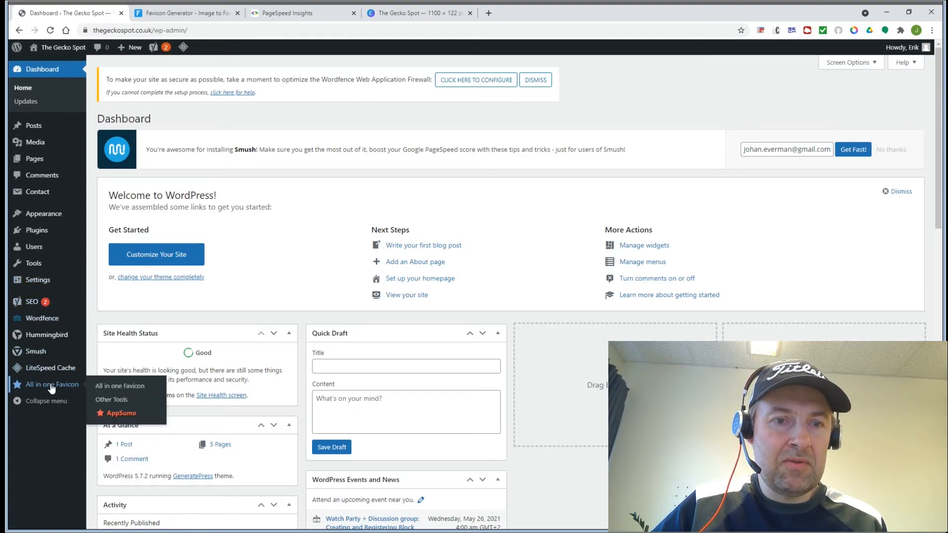
click(117, 387)
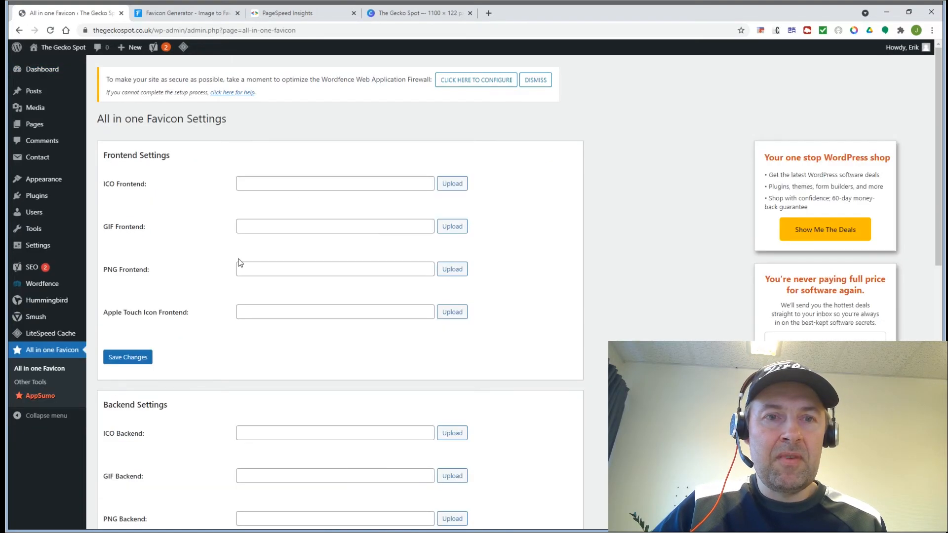
Step: Upload the ICO, GIF, PNG and Apple Touch frontend favicon files and save the settings
click(446, 186)
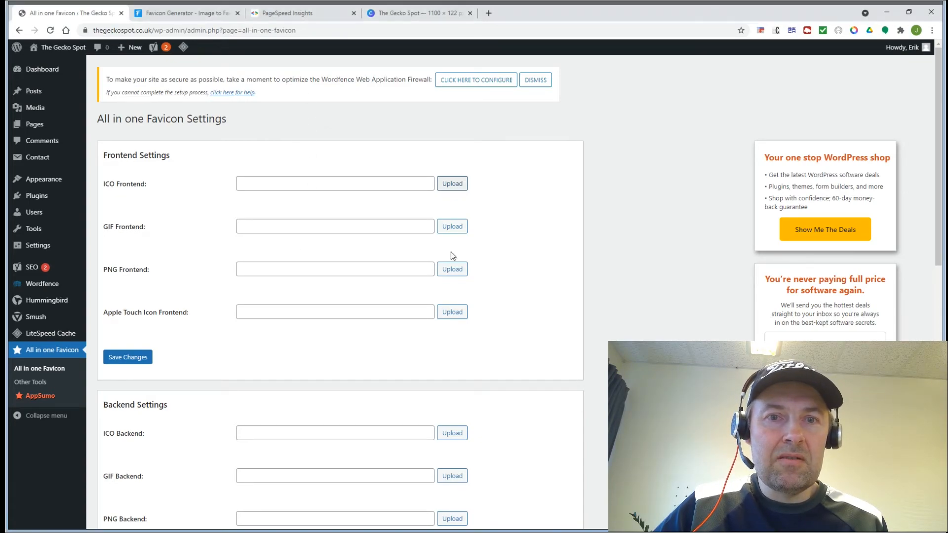
click(448, 228)
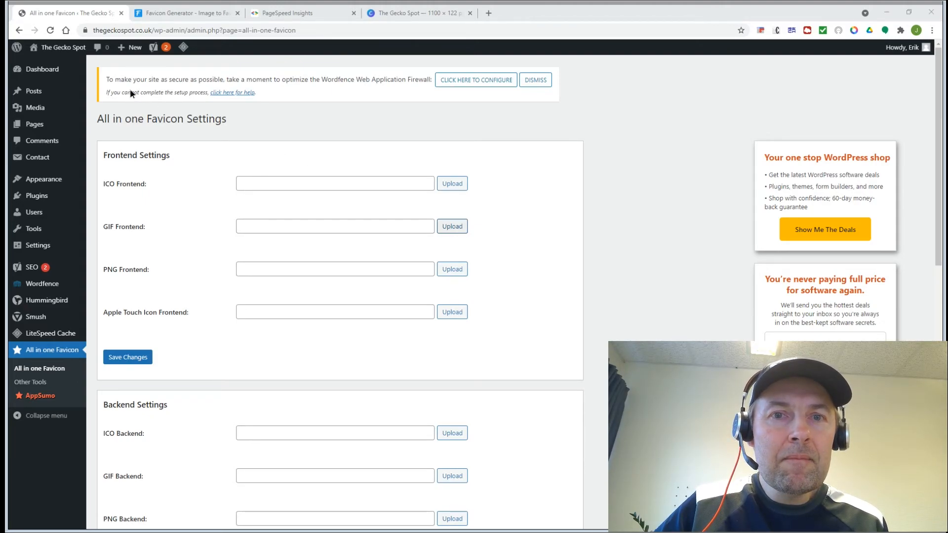
click(326, 279)
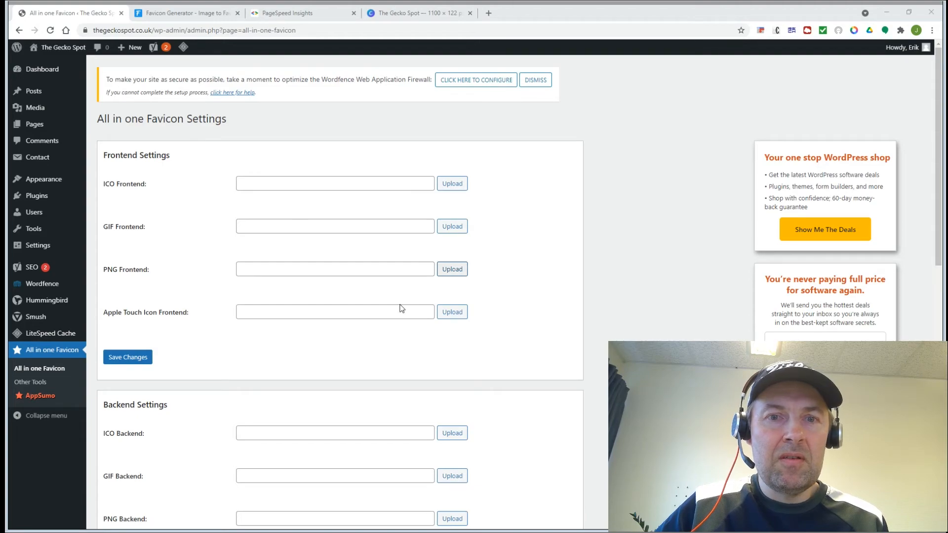
click(310, 283)
click(448, 314)
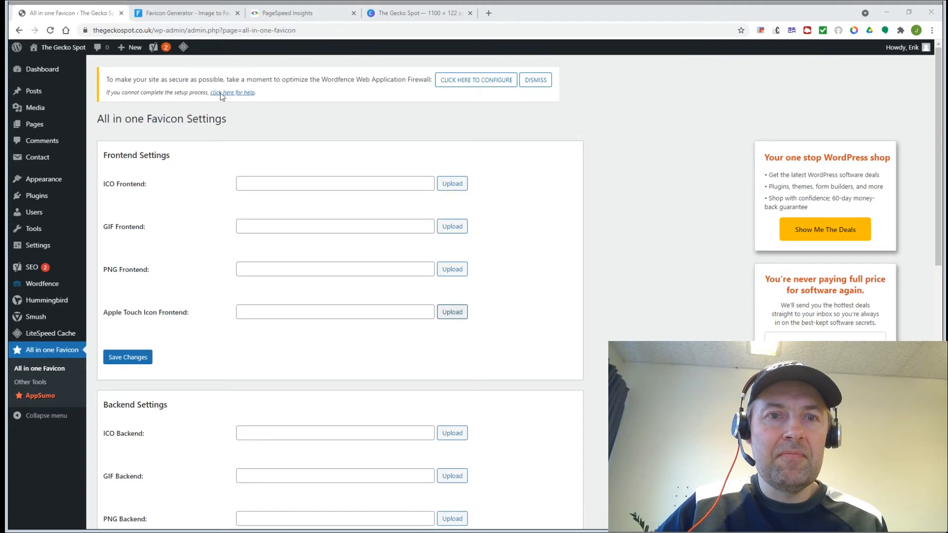
click(324, 279)
click(124, 358)
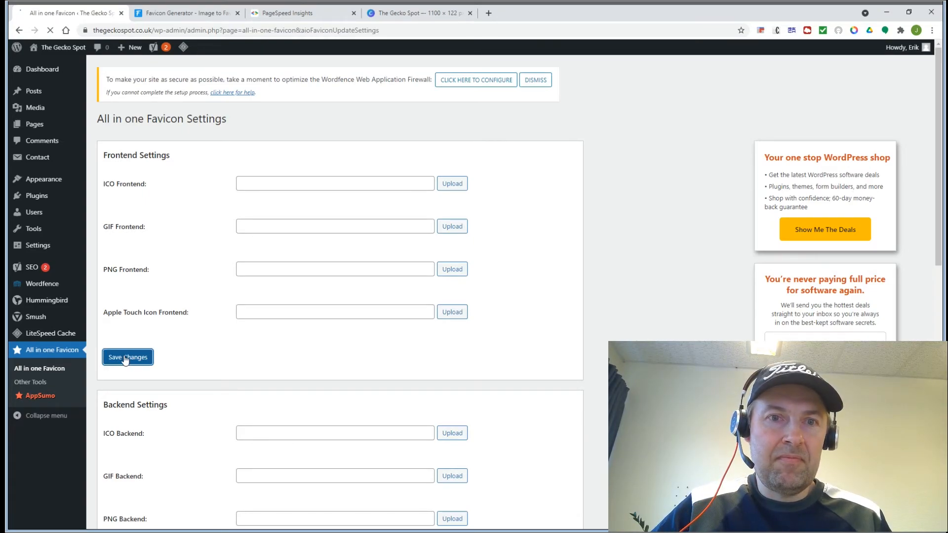
click(126, 360)
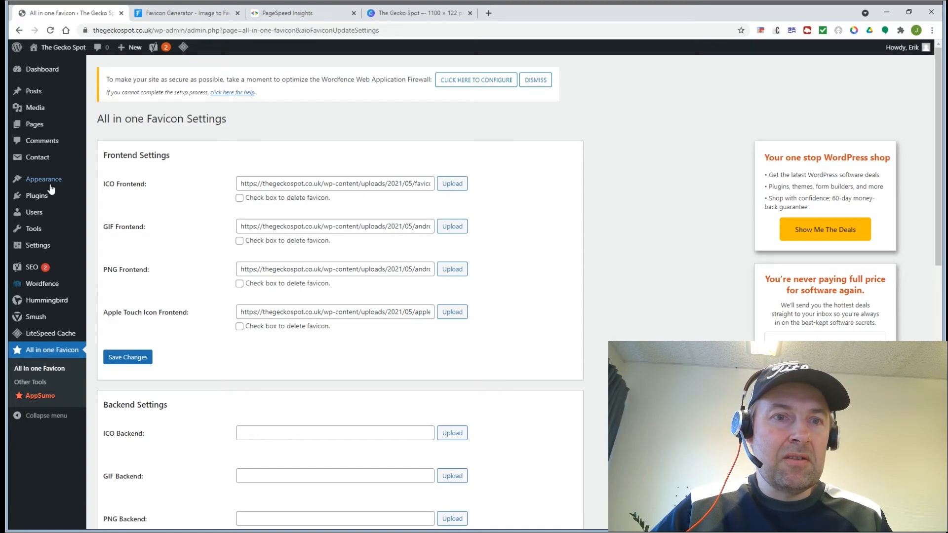
mouse_move(51, 189)
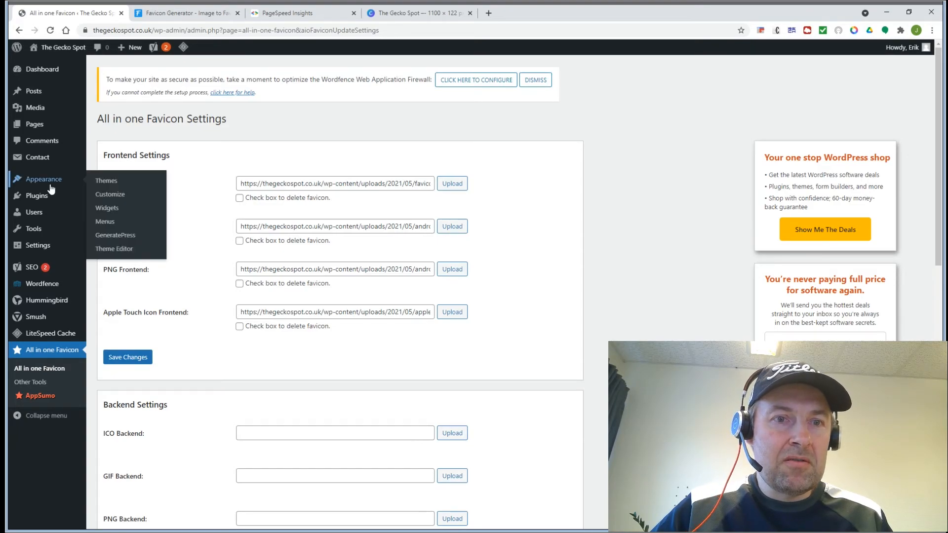
Step: Upload favicon-32x32.png as the Site Icon under Site Identity and publish it
click(110, 198)
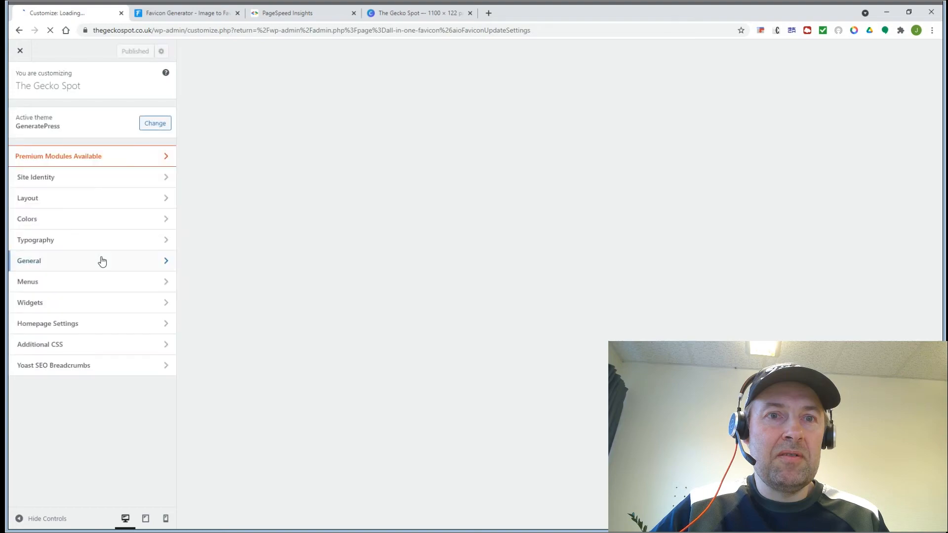
click(29, 182)
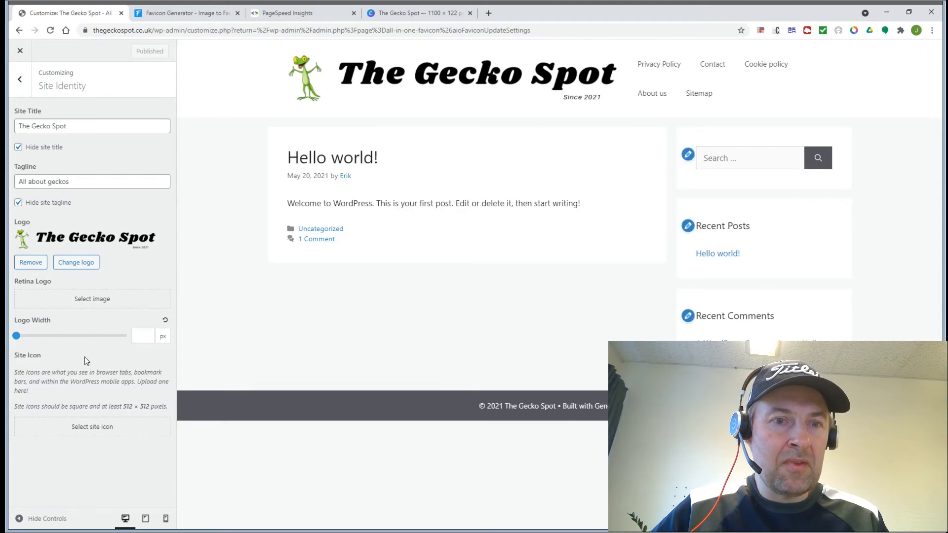
click(82, 432)
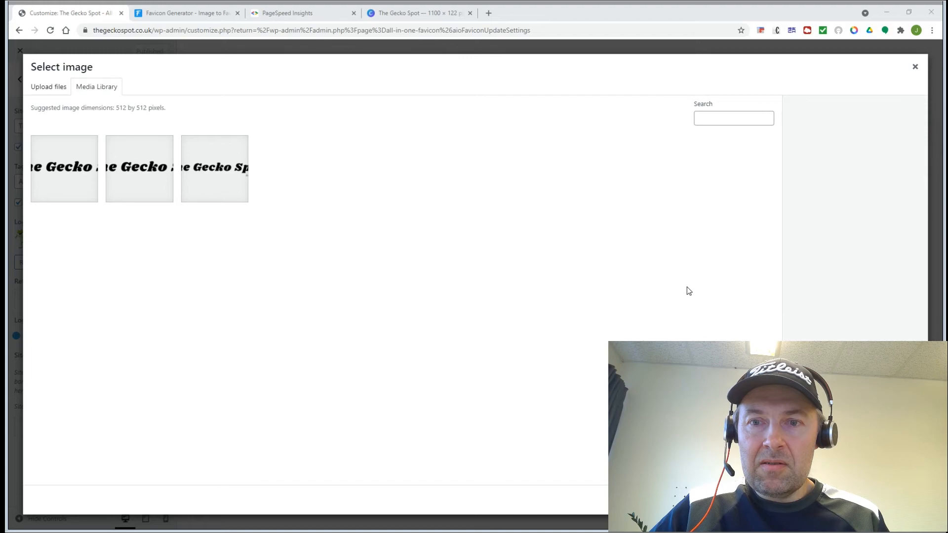
drag(496, 186, 497, 185)
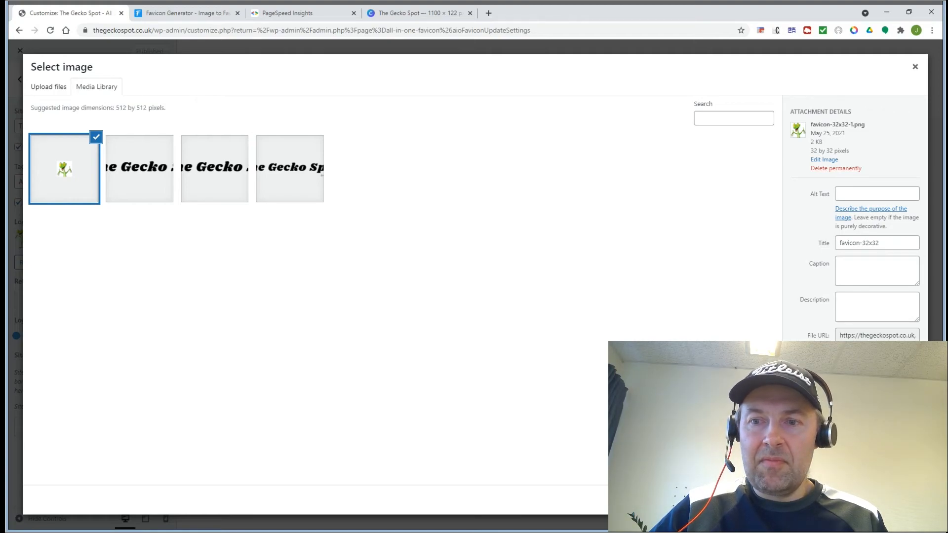
click(903, 500)
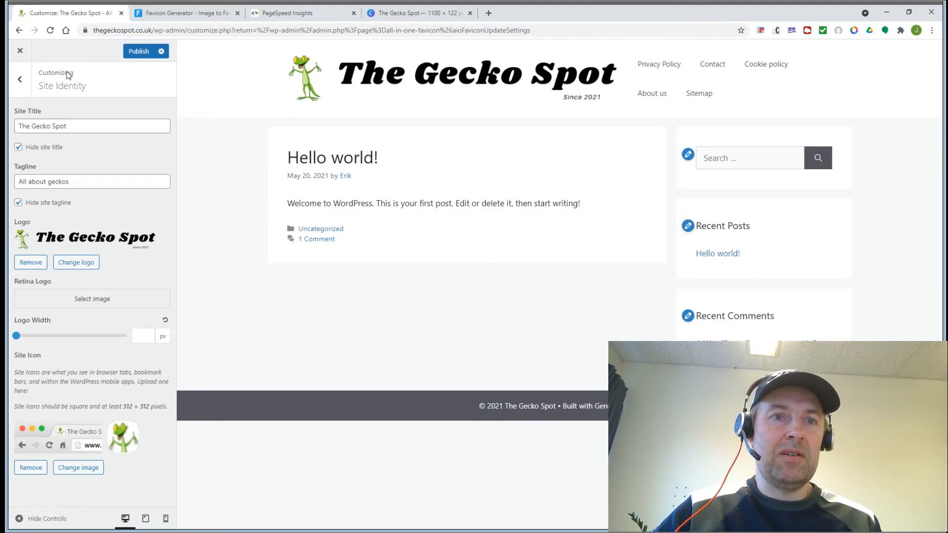
click(145, 53)
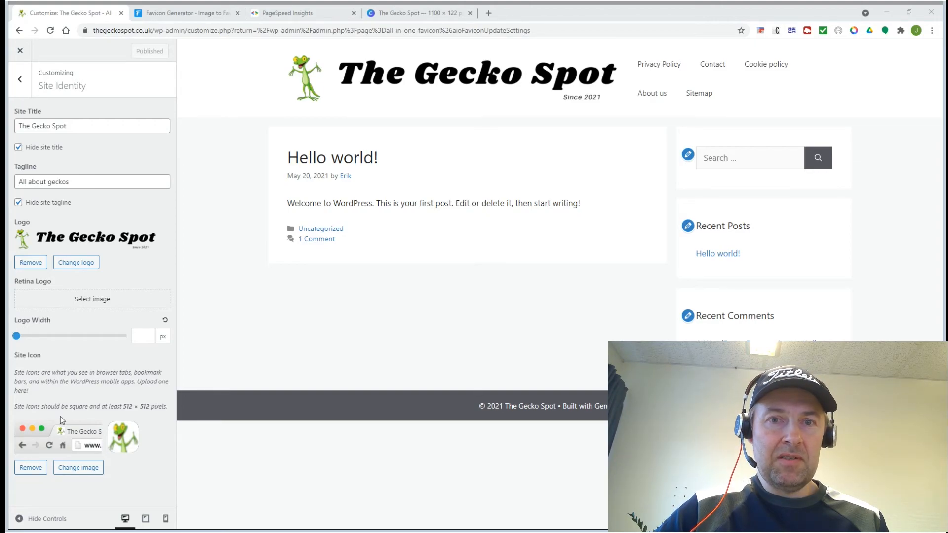
click(723, 15)
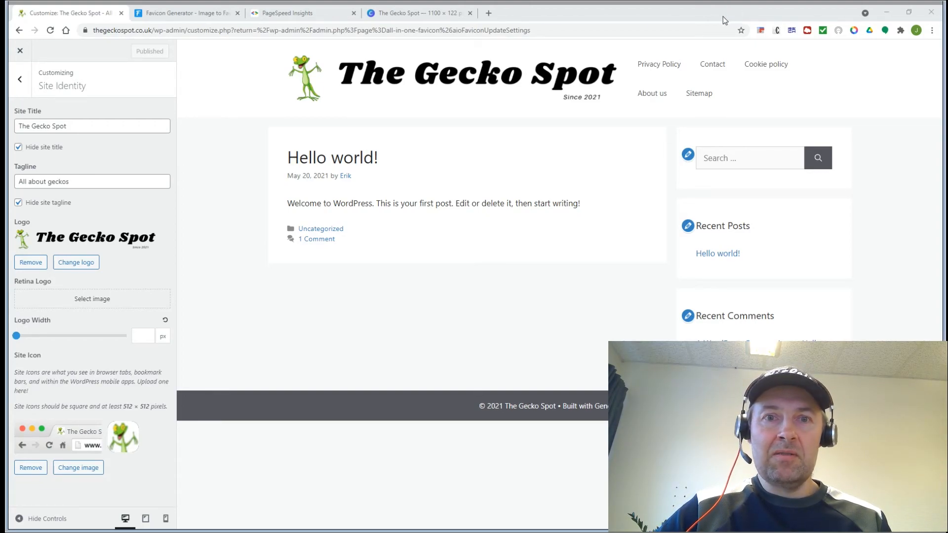
Step: Close the Customizer and go to Pages > All Pages
click(22, 53)
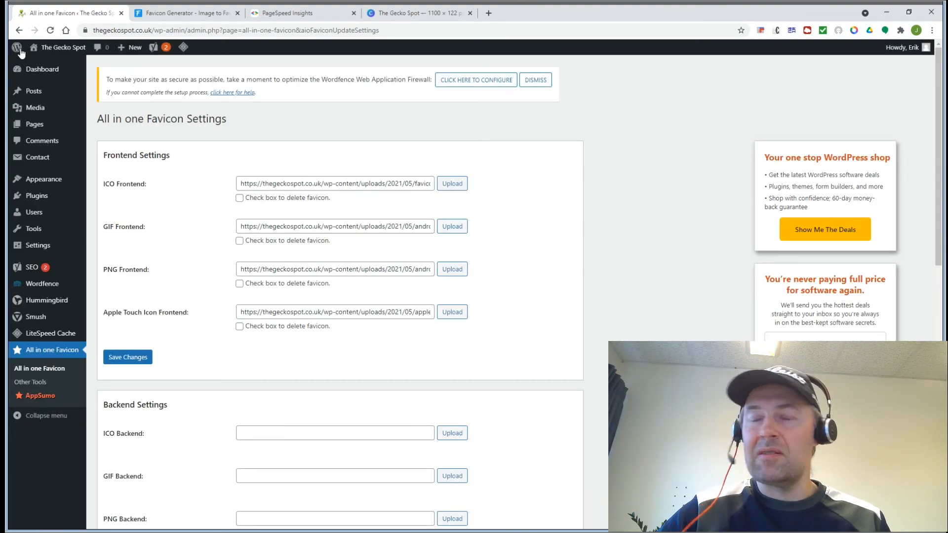
mouse_move(36, 128)
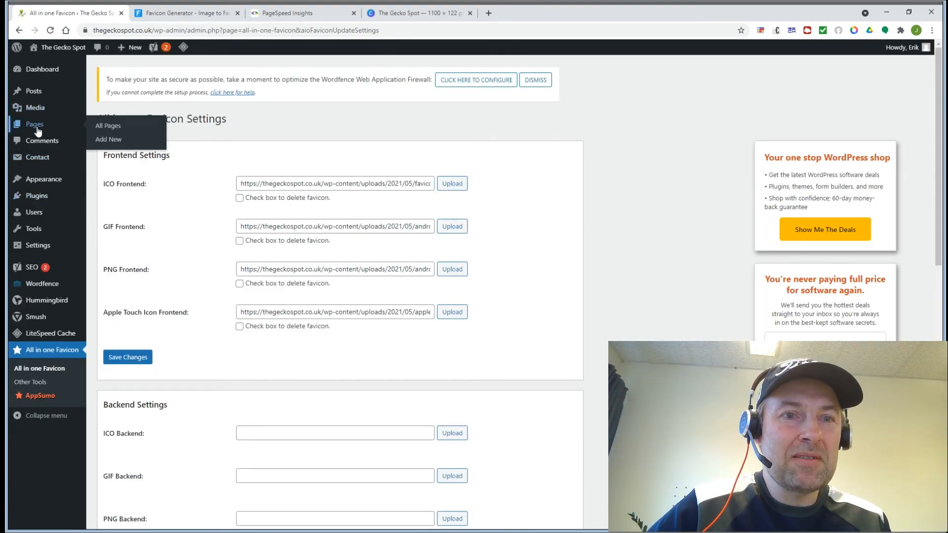
click(102, 128)
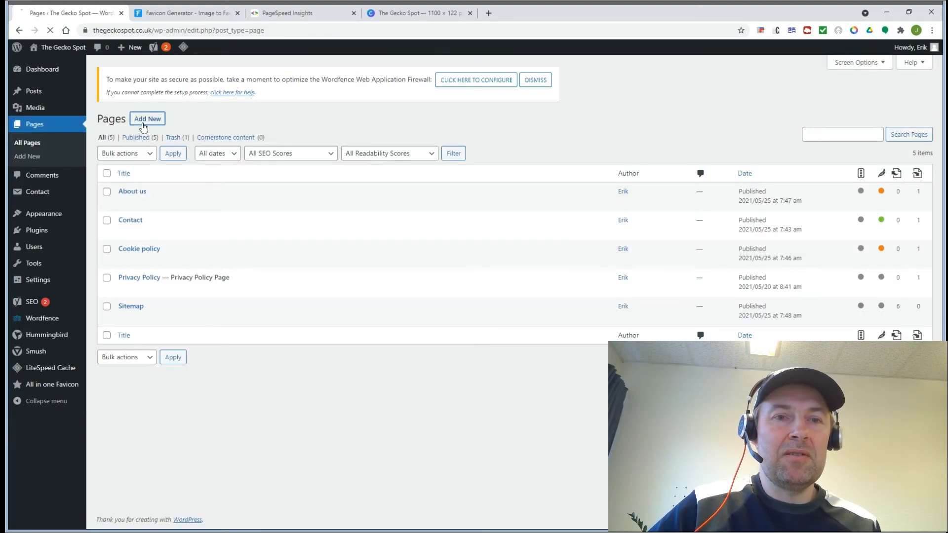
Step: Create a new page titled 'Welcome!' with the paragraph 'Well, hi there and welcome to the gecko spot!'
click(143, 127)
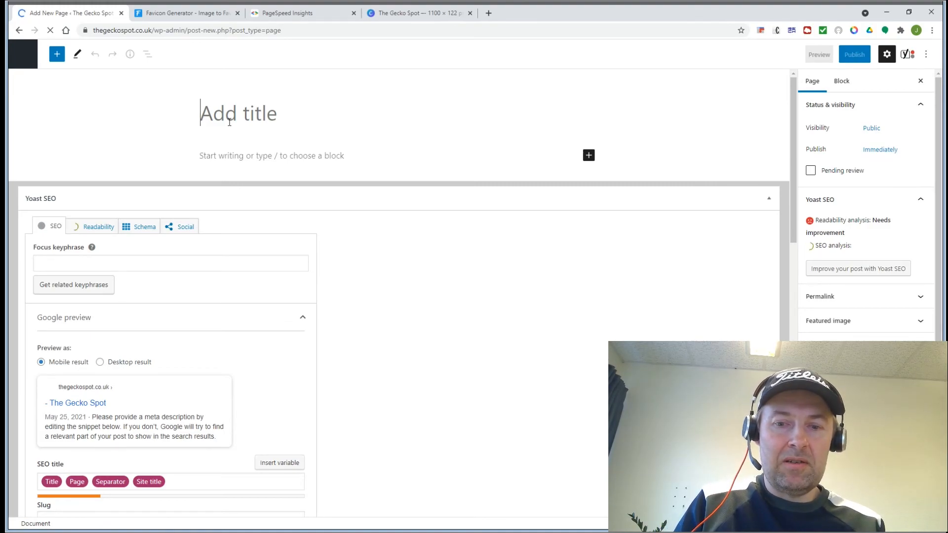
text(Welcome)
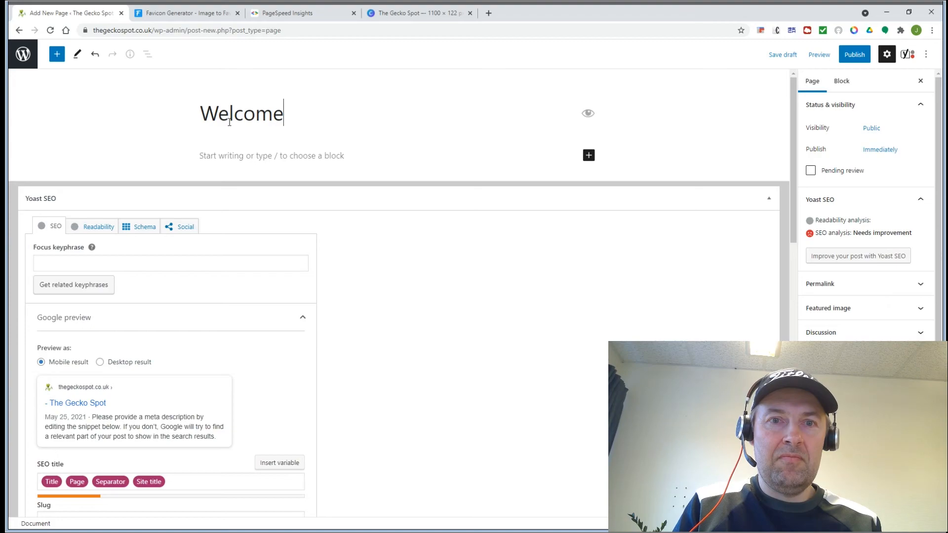
text(!)
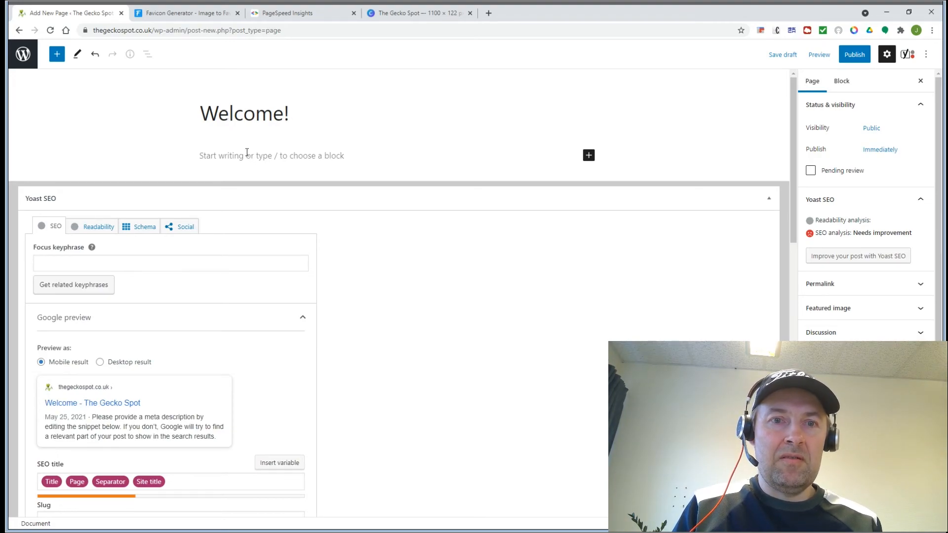
click(247, 154)
text(Wel)
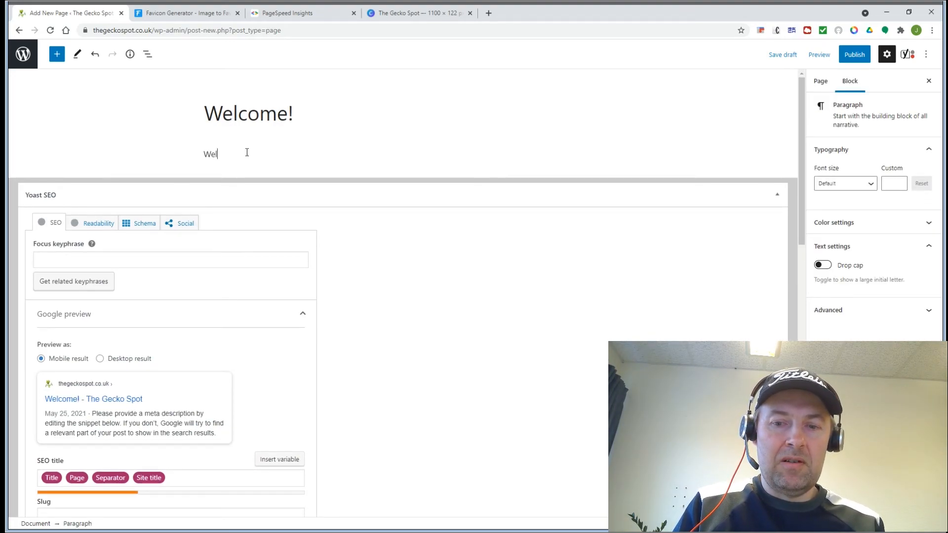
text(l, hi )
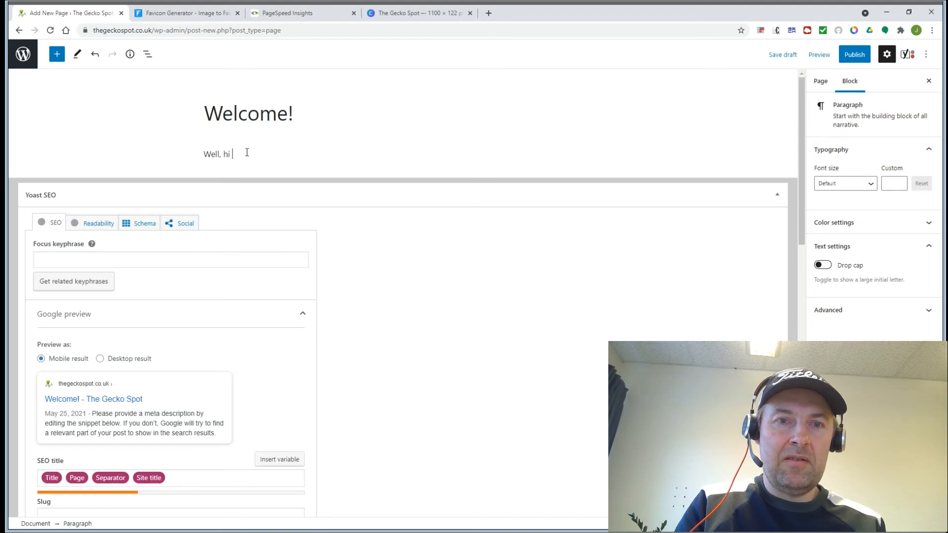
text(there and w)
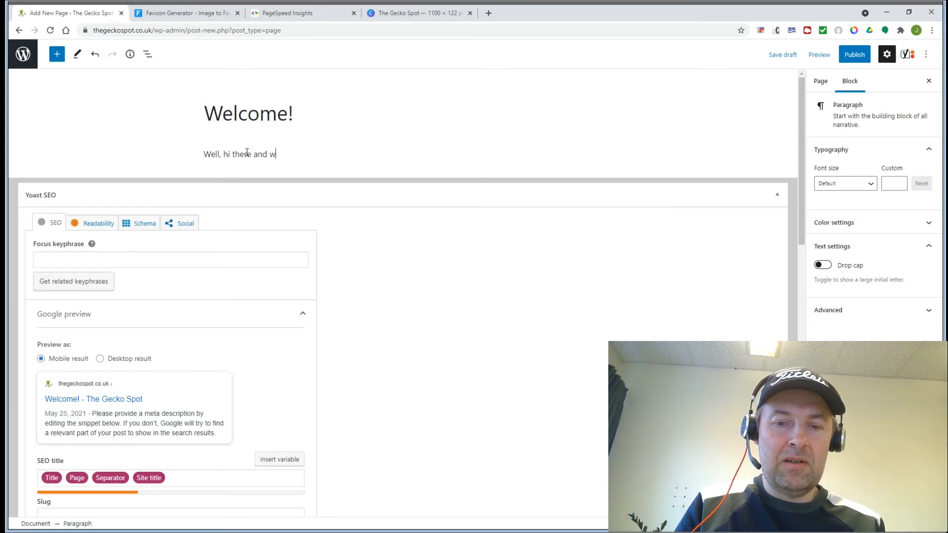
text(elcome )
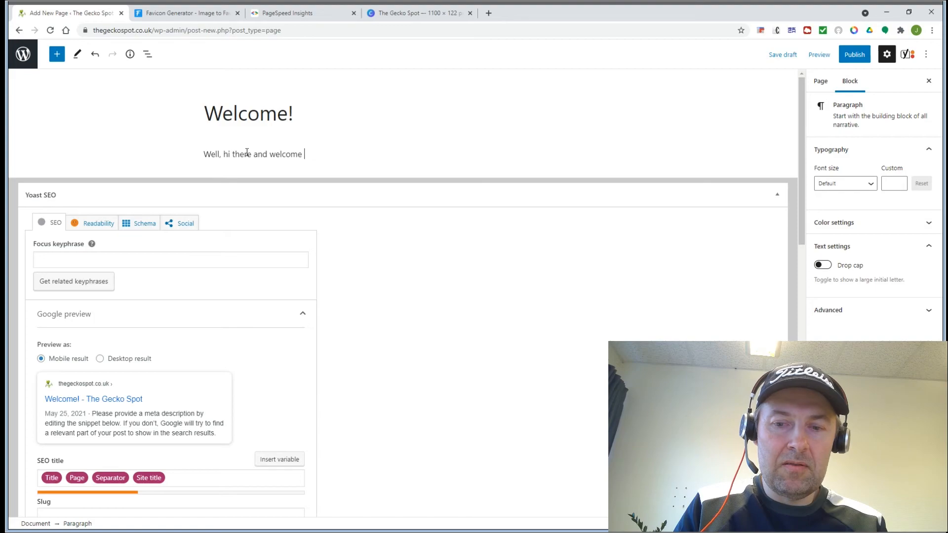
text(to the gecko)
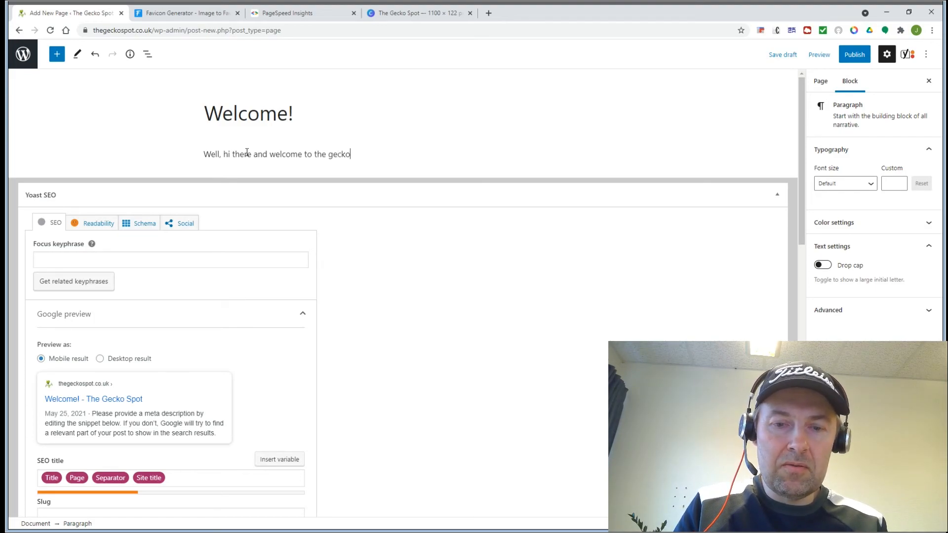
text( spot!)
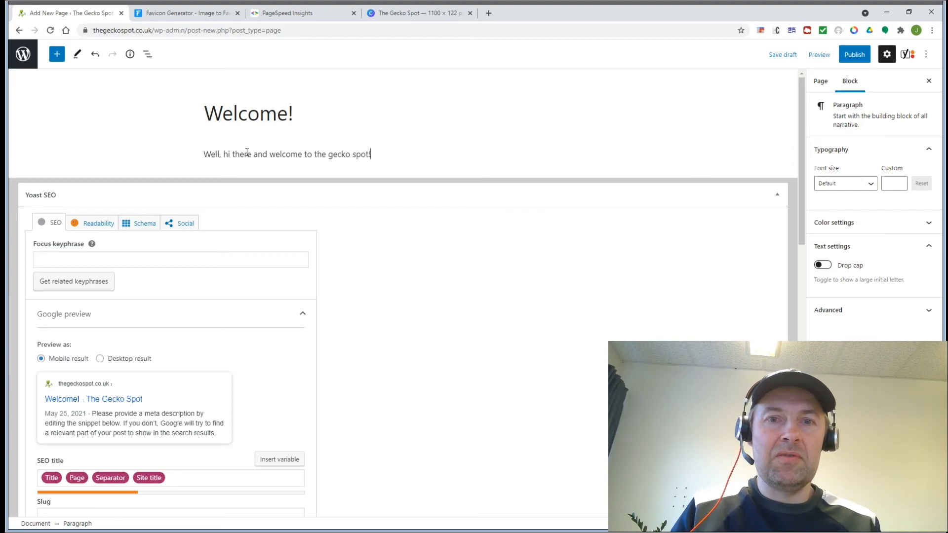
Step: Add the paragraphs 'more details to come....' and '[latest-posts]', plus an empty paragraph below
key(Return)
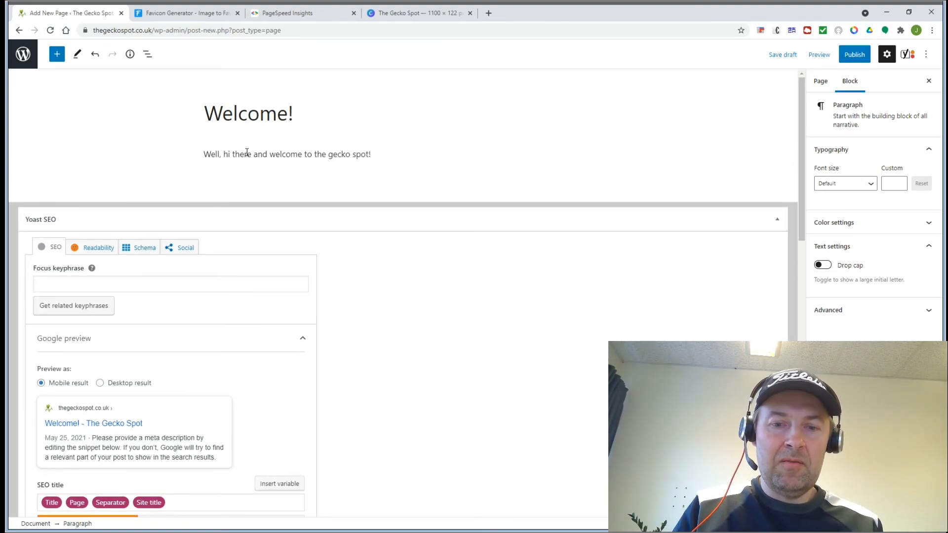
text(more details)
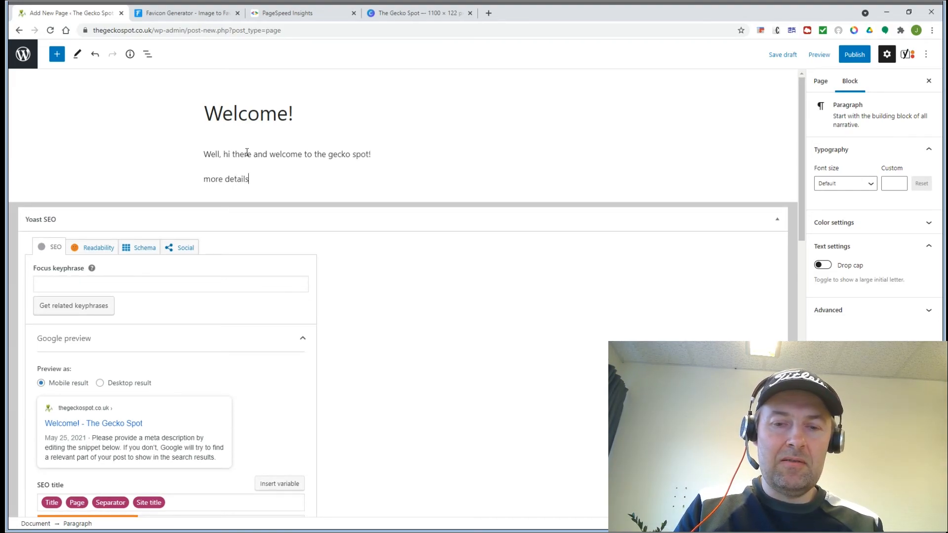
text( to come....)
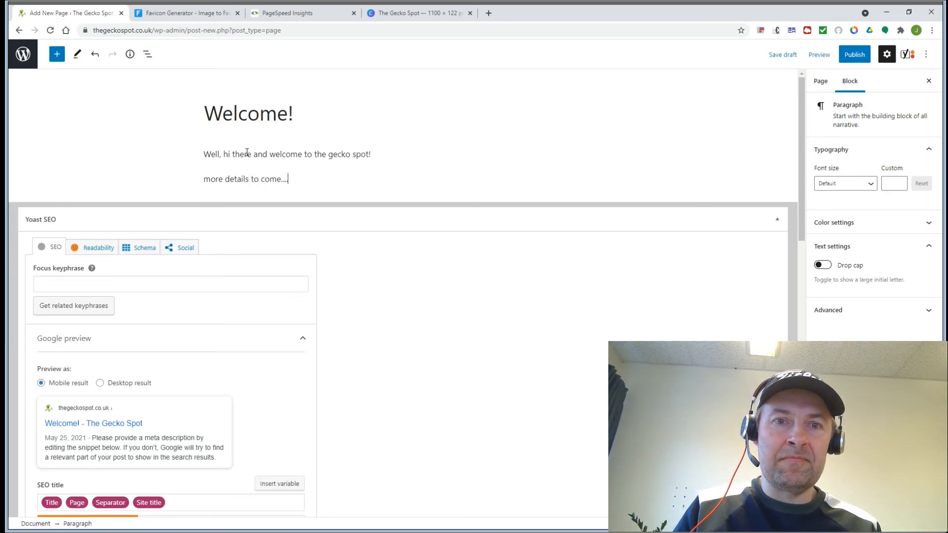
key(Return)
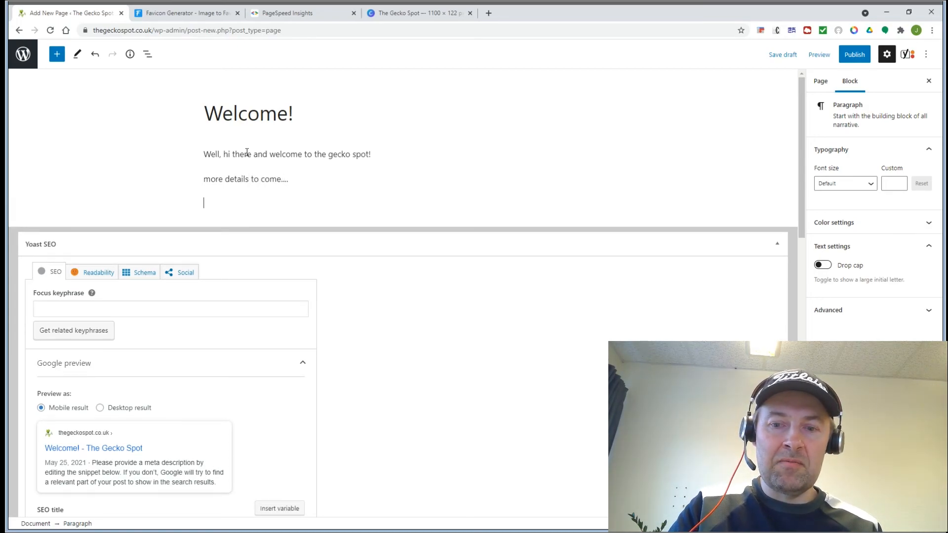
text([latset´)
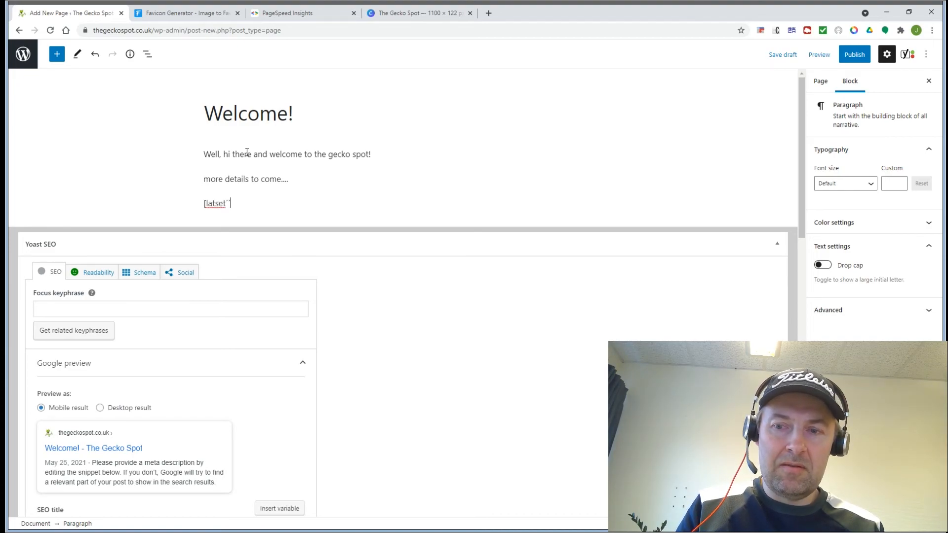
key(BackSpace)
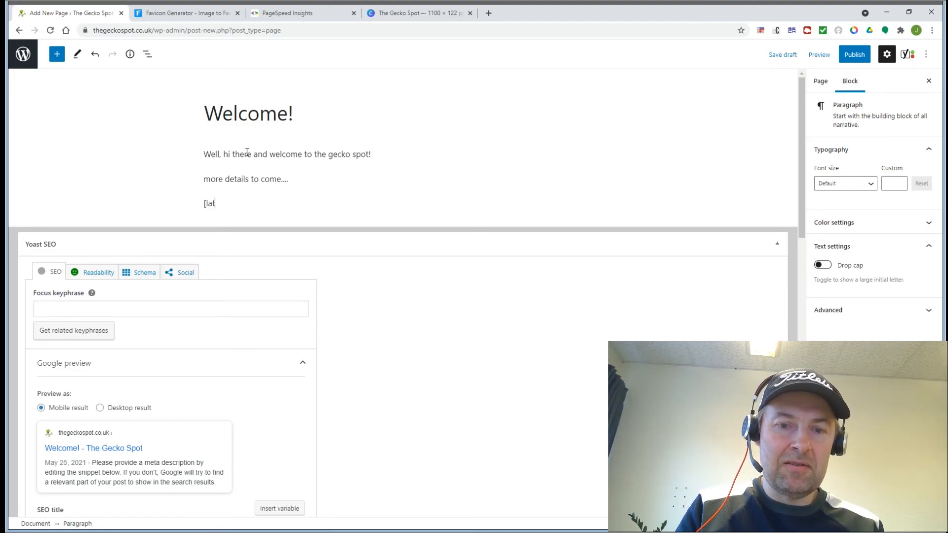
text(est-pos)
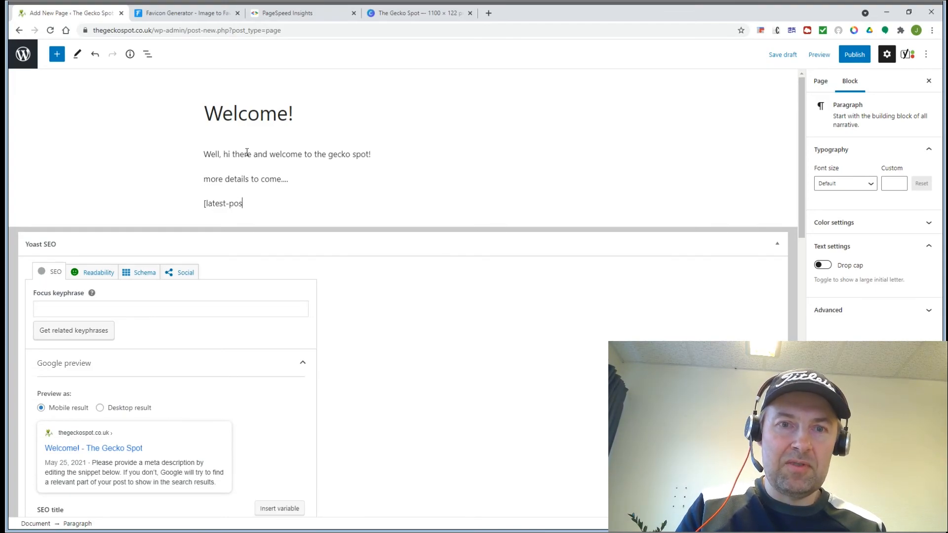
text(ts])
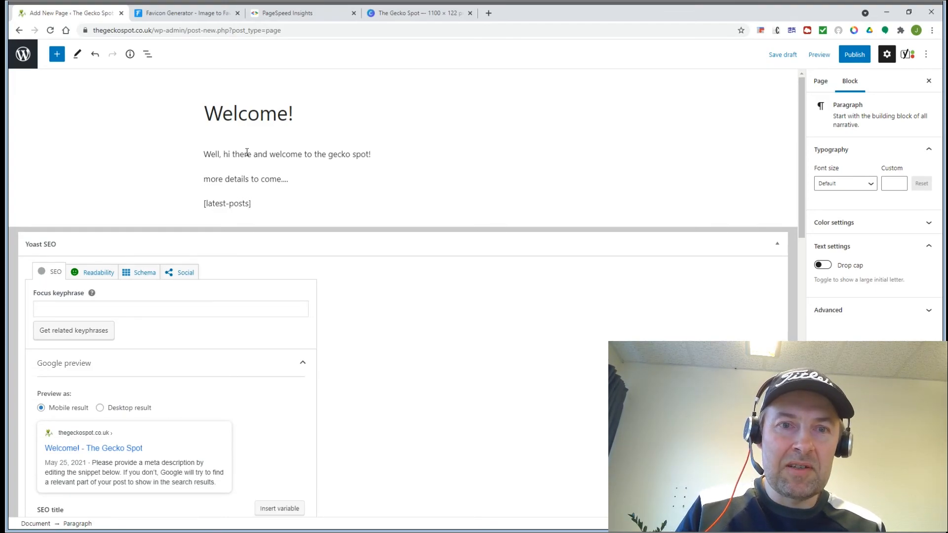
key(Return)
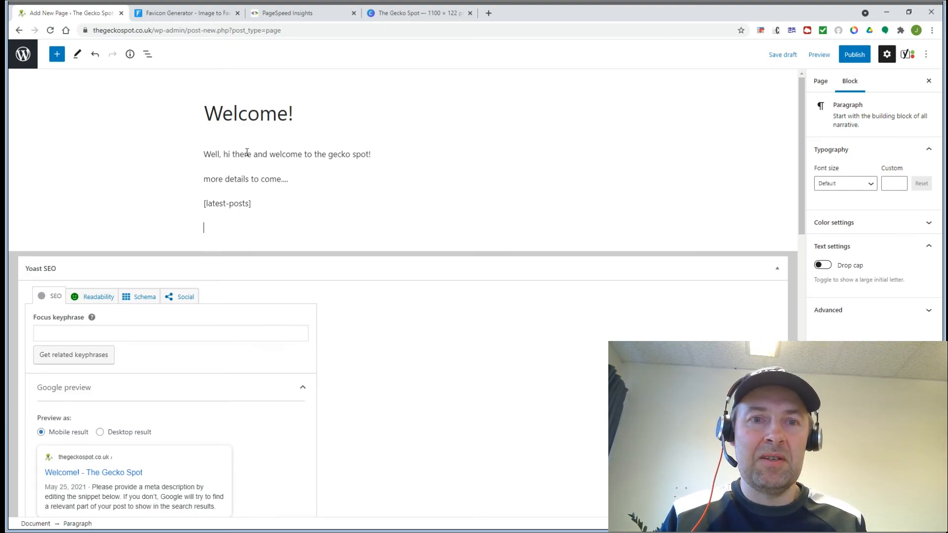
Step: Publish the Welcome! page and return to the Pages list
click(853, 56)
click(853, 57)
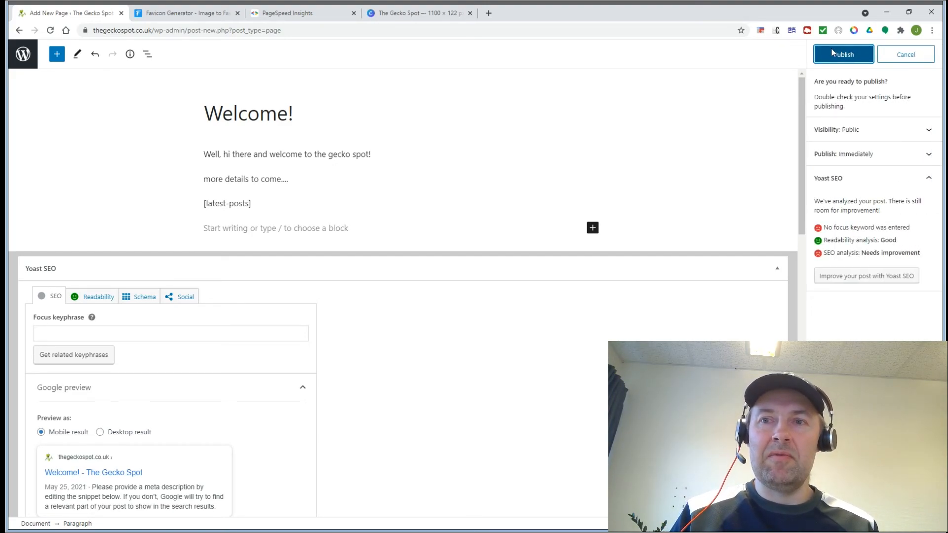
double_click(618, 120)
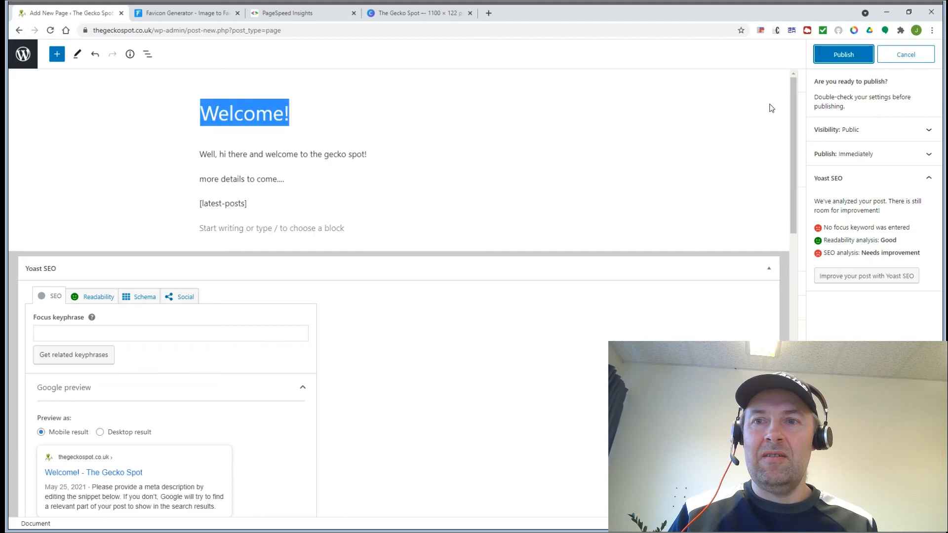
click(838, 59)
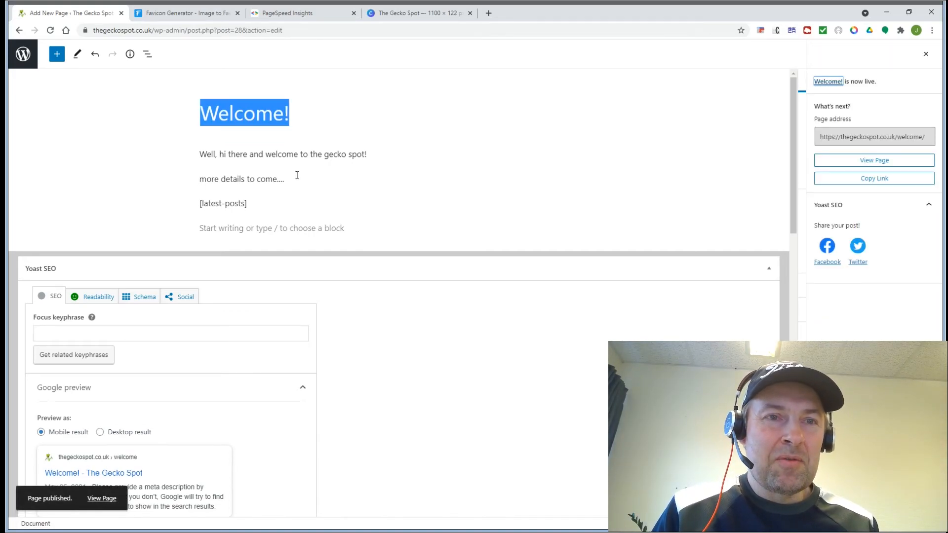
click(27, 55)
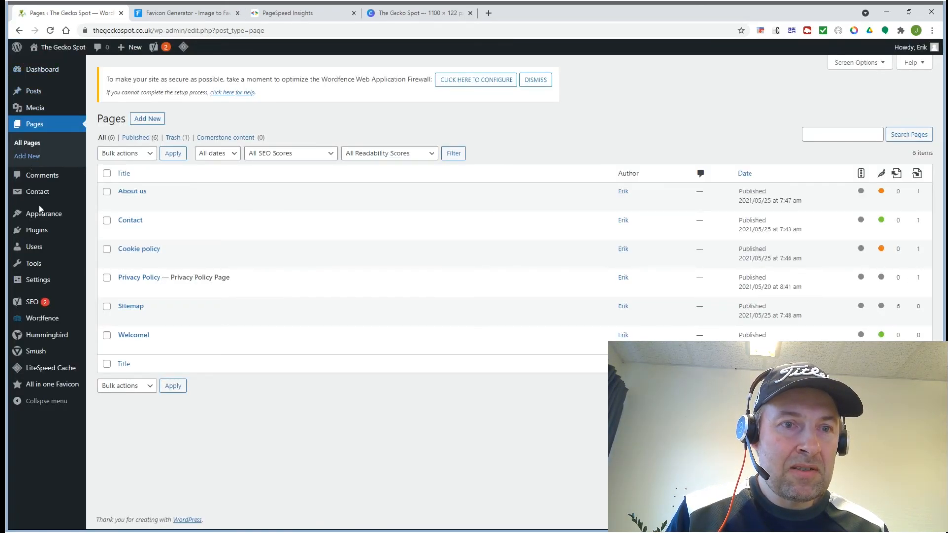
Step: Check the front page, trash the 'Hello world!' post, and open Settings > Reading
click(52, 56)
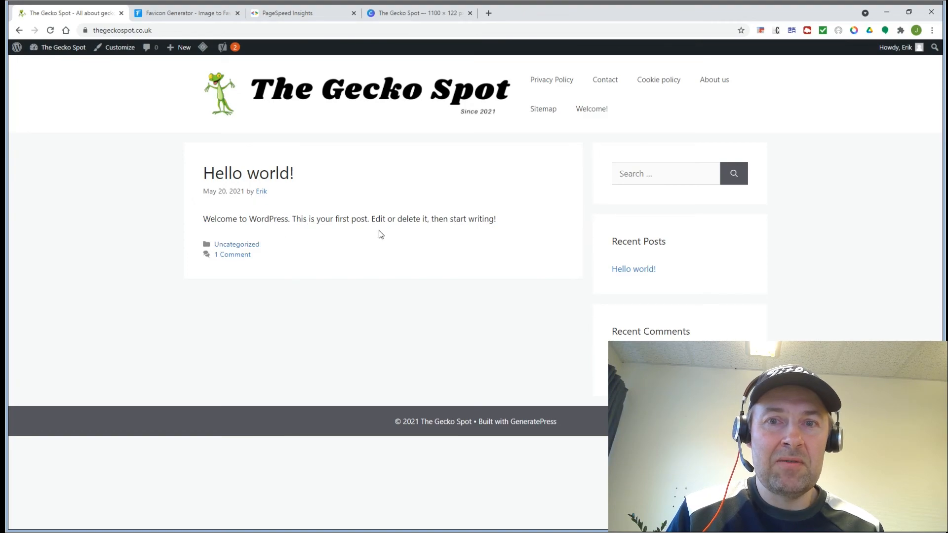
click(17, 31)
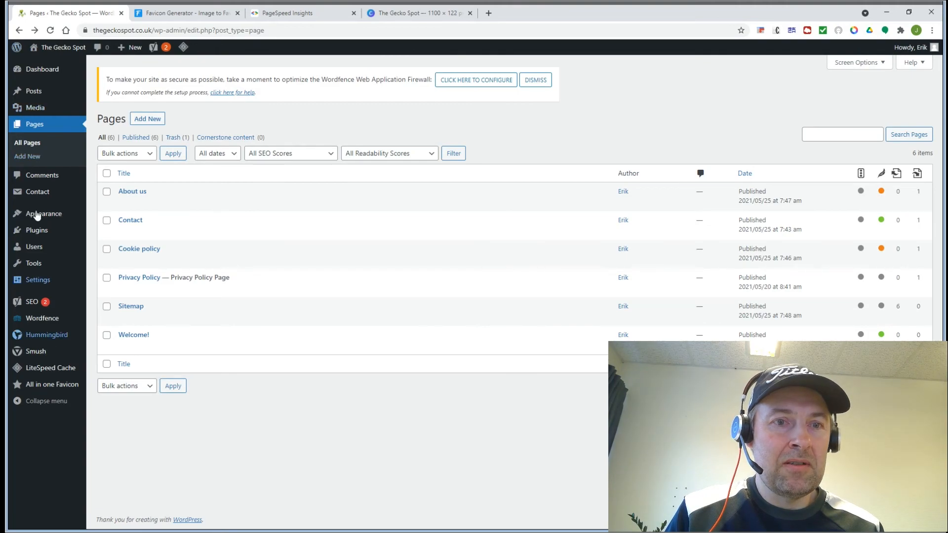
click(35, 96)
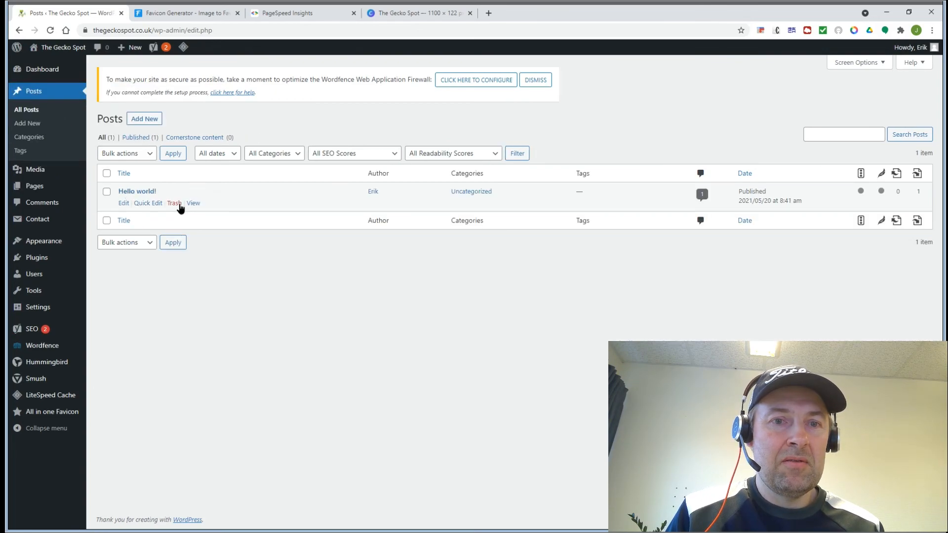
click(178, 204)
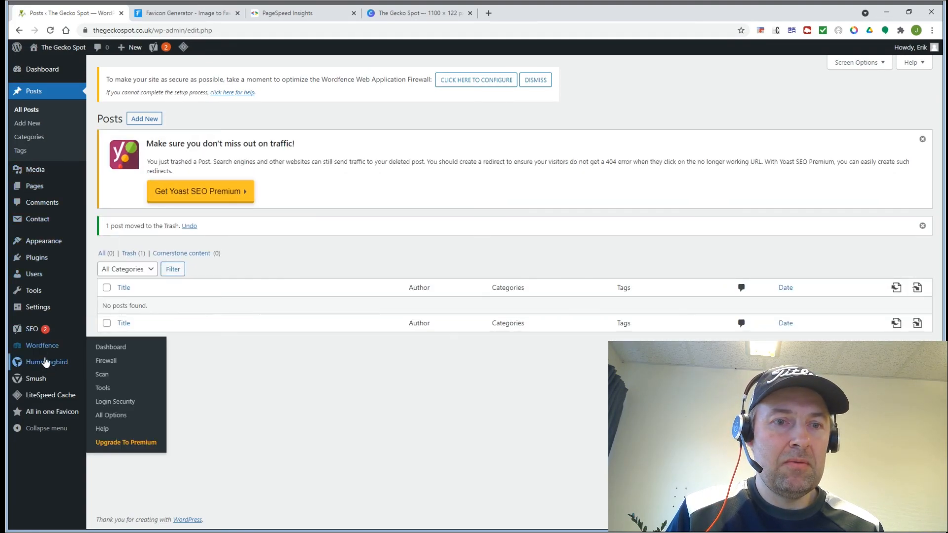
click(106, 336)
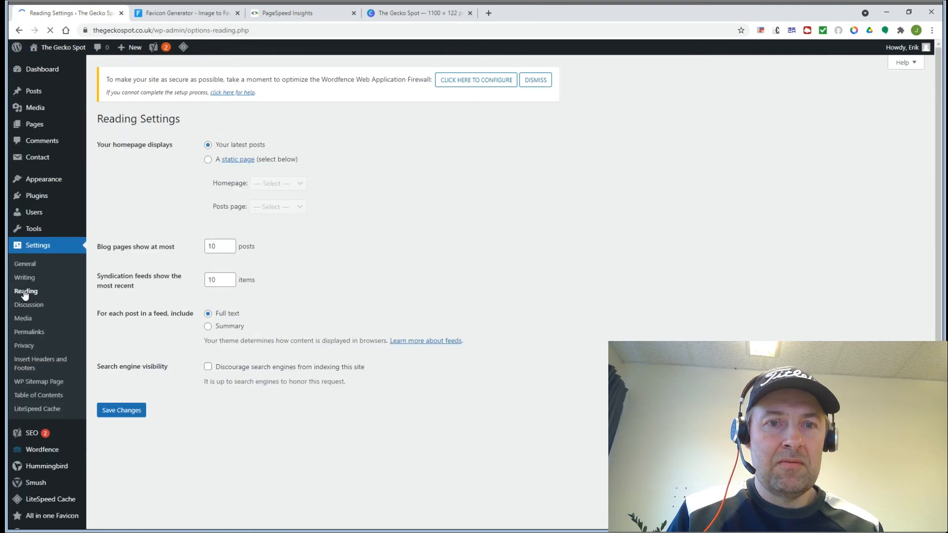
Step: Set the Welcome! page as the static homepage, save, and view the live site
click(208, 160)
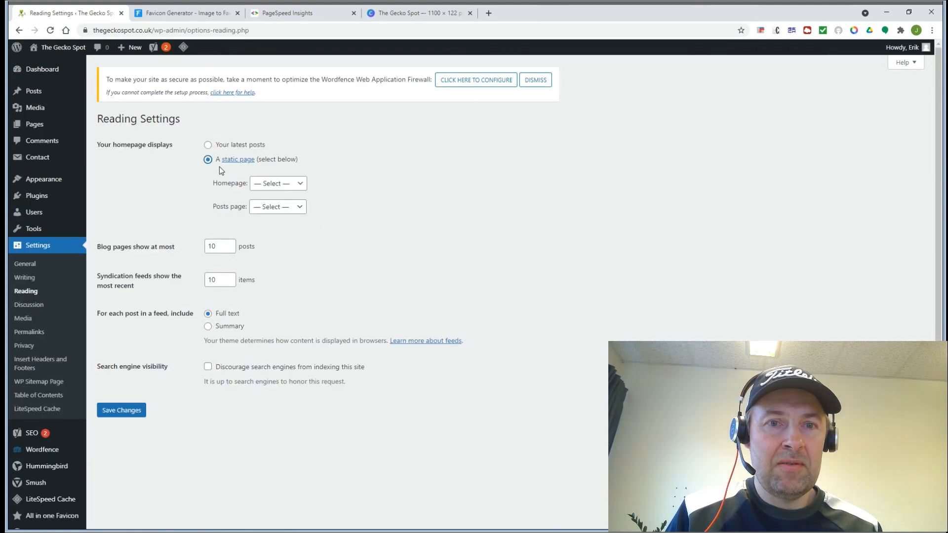
click(267, 187)
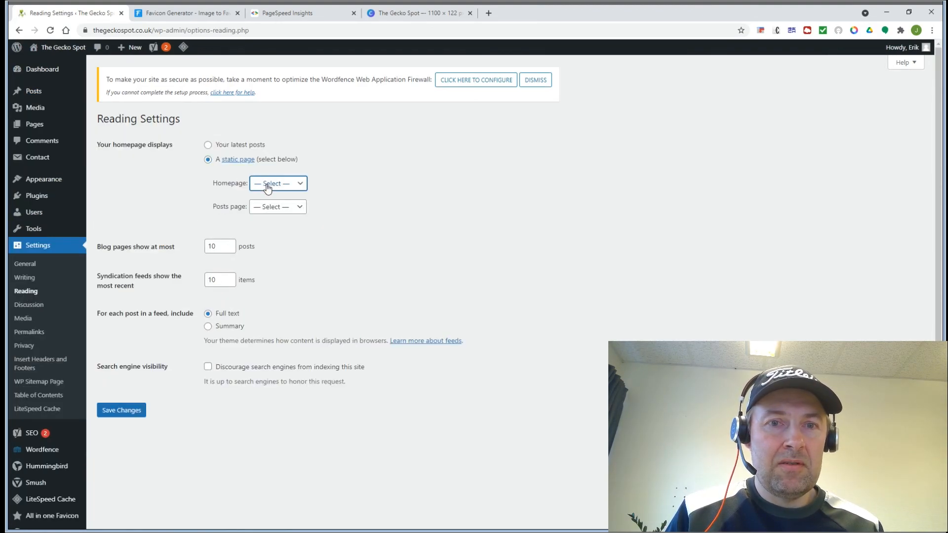
click(277, 294)
click(191, 212)
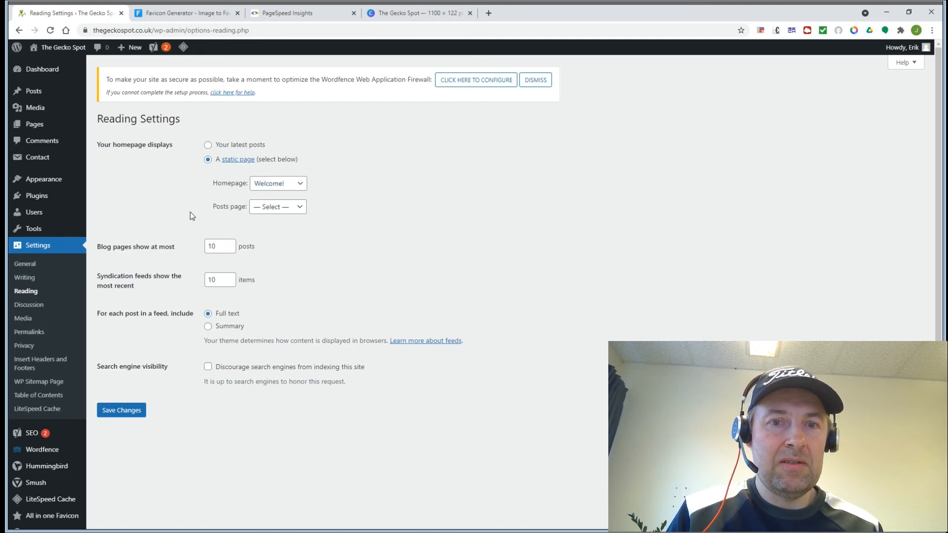
click(120, 411)
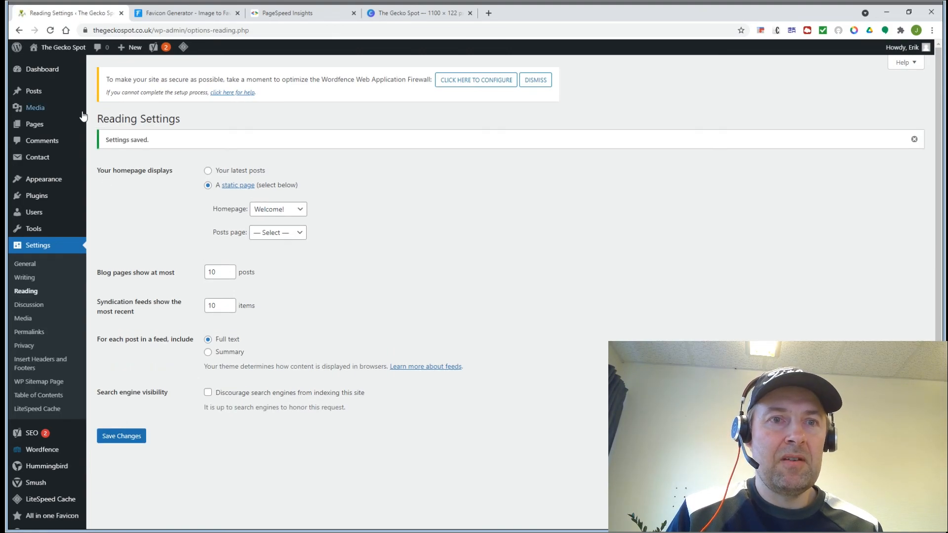
click(57, 48)
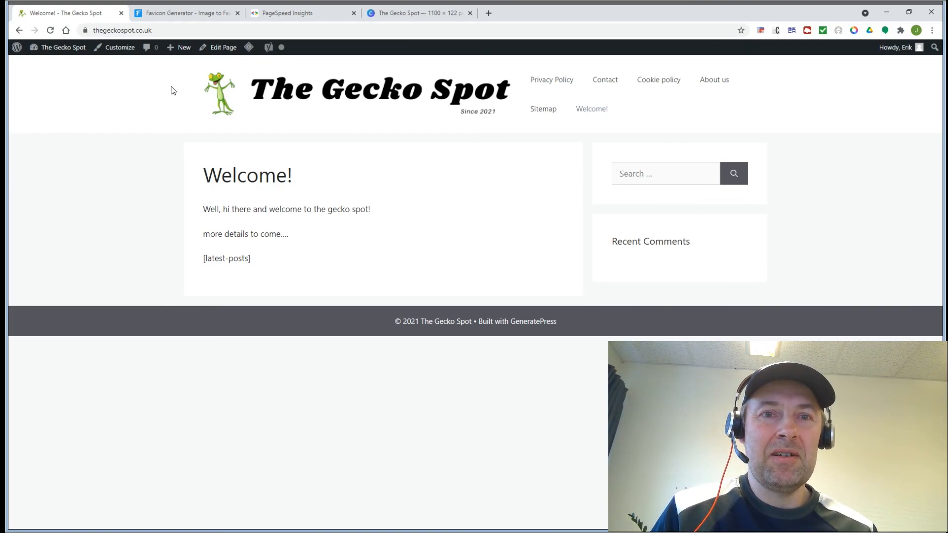
Step: Run a PageSpeed Insights analysis on thegeckospot.co.uk
click(283, 14)
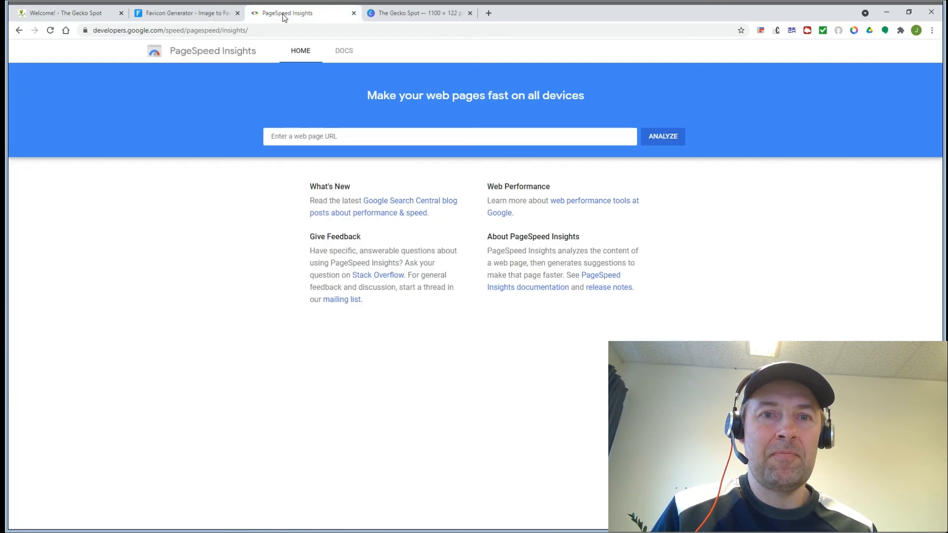
click(321, 145)
text(thegeckospot.co.uk)
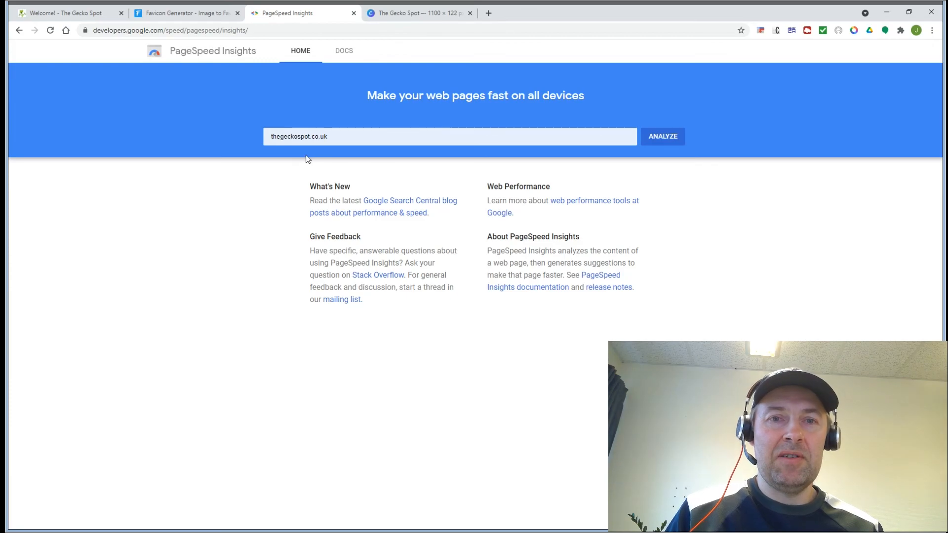
click(306, 157)
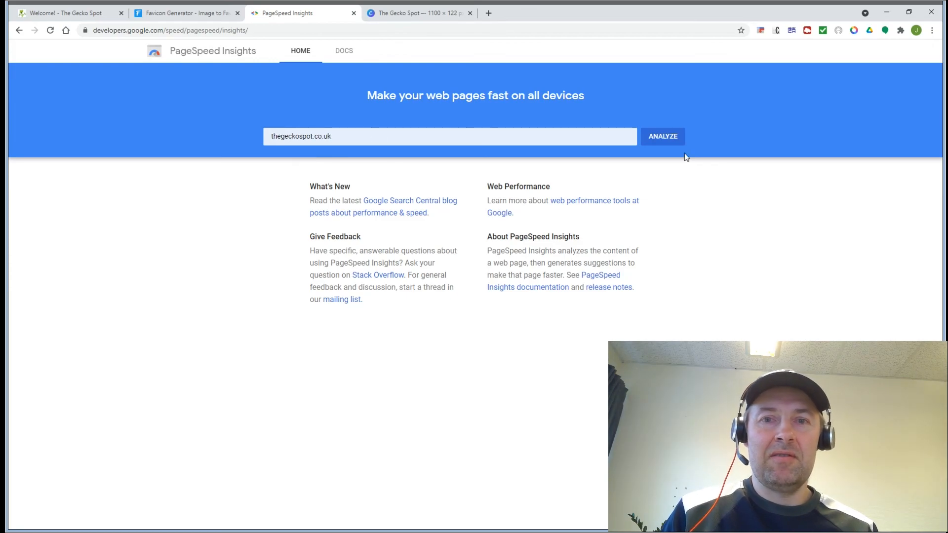
click(656, 140)
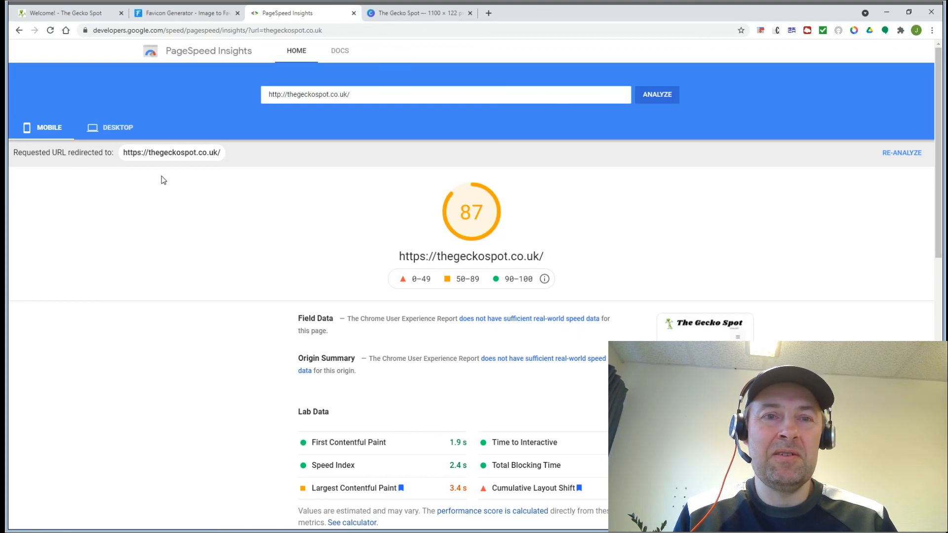
Step: Compare the mobile score of 87 with the desktop score of 96, then return to the Welcome! page
click(109, 130)
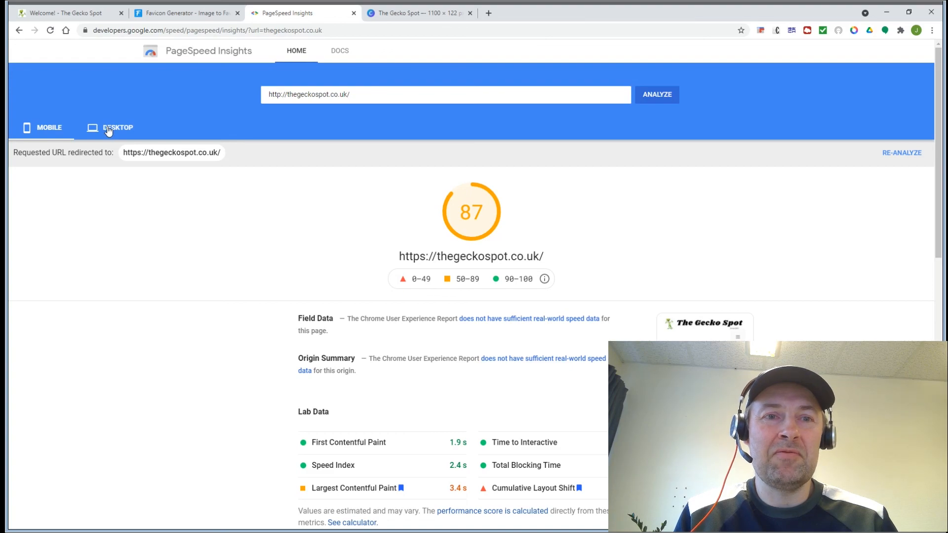
click(48, 130)
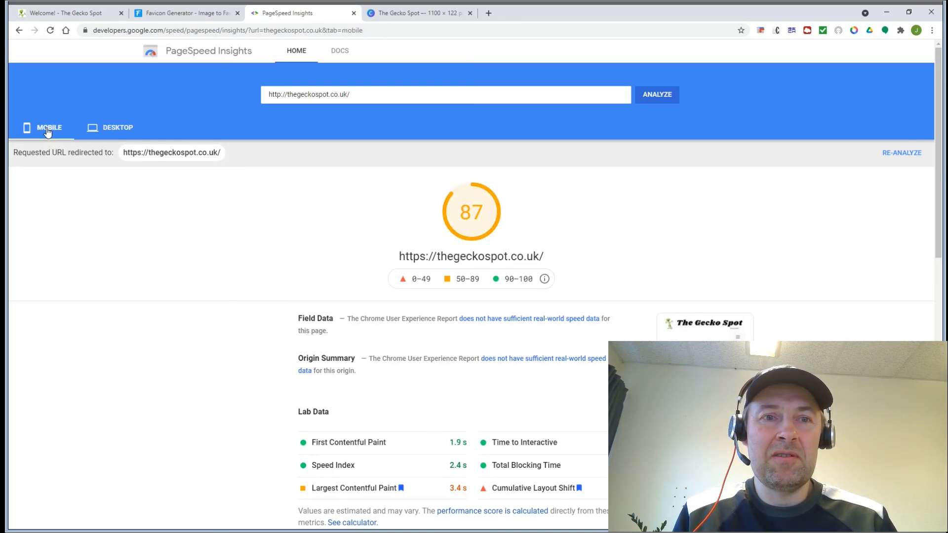
click(115, 127)
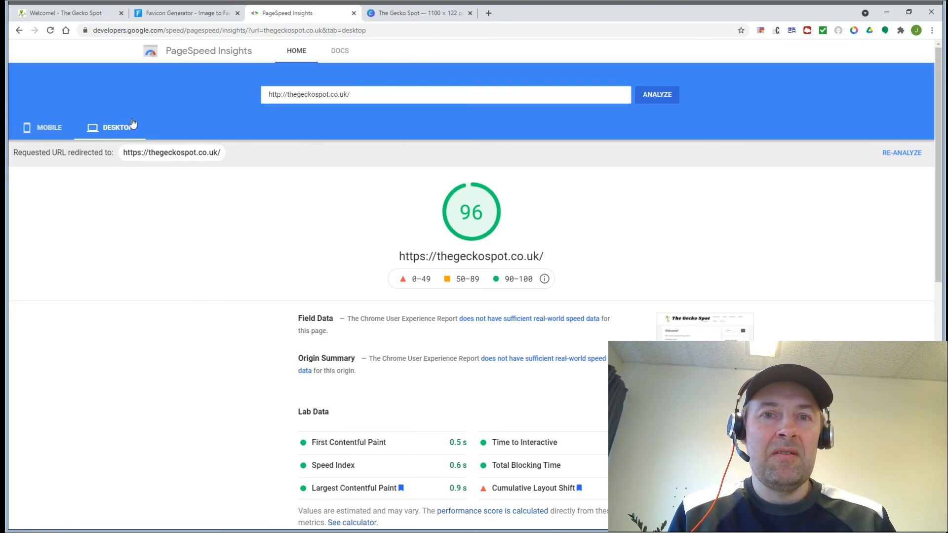
click(63, 14)
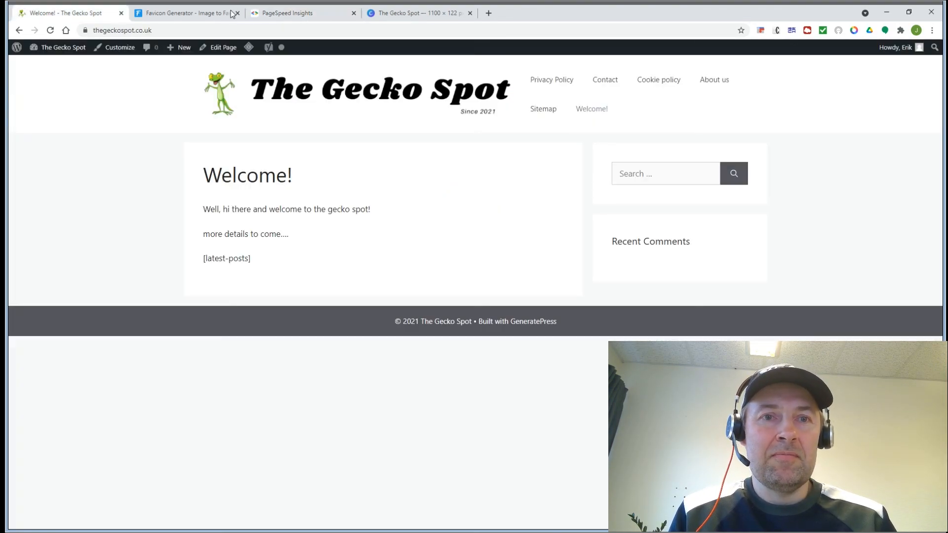
click(165, 15)
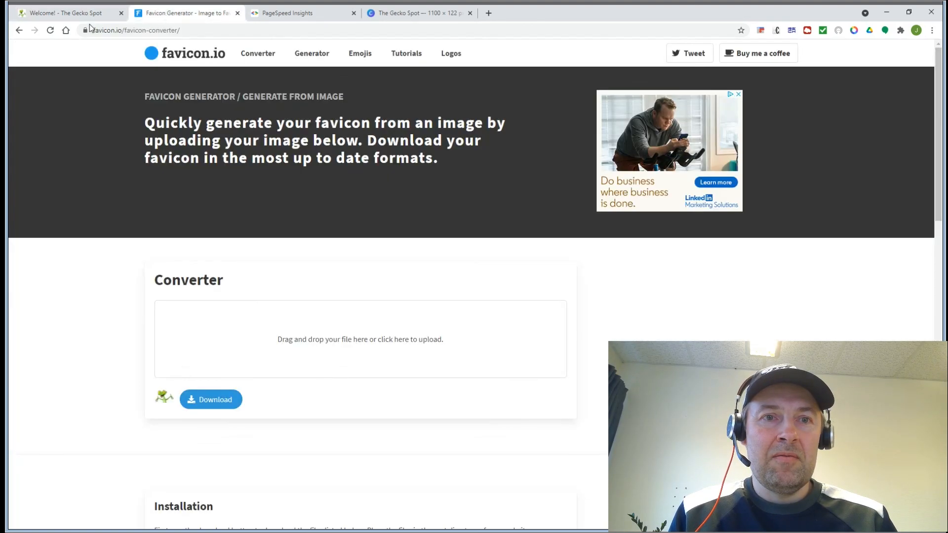
click(52, 14)
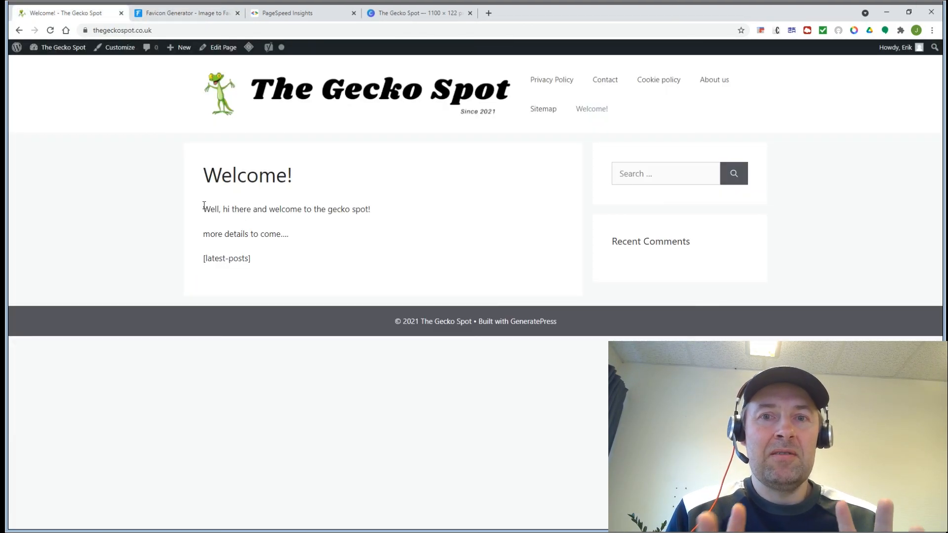